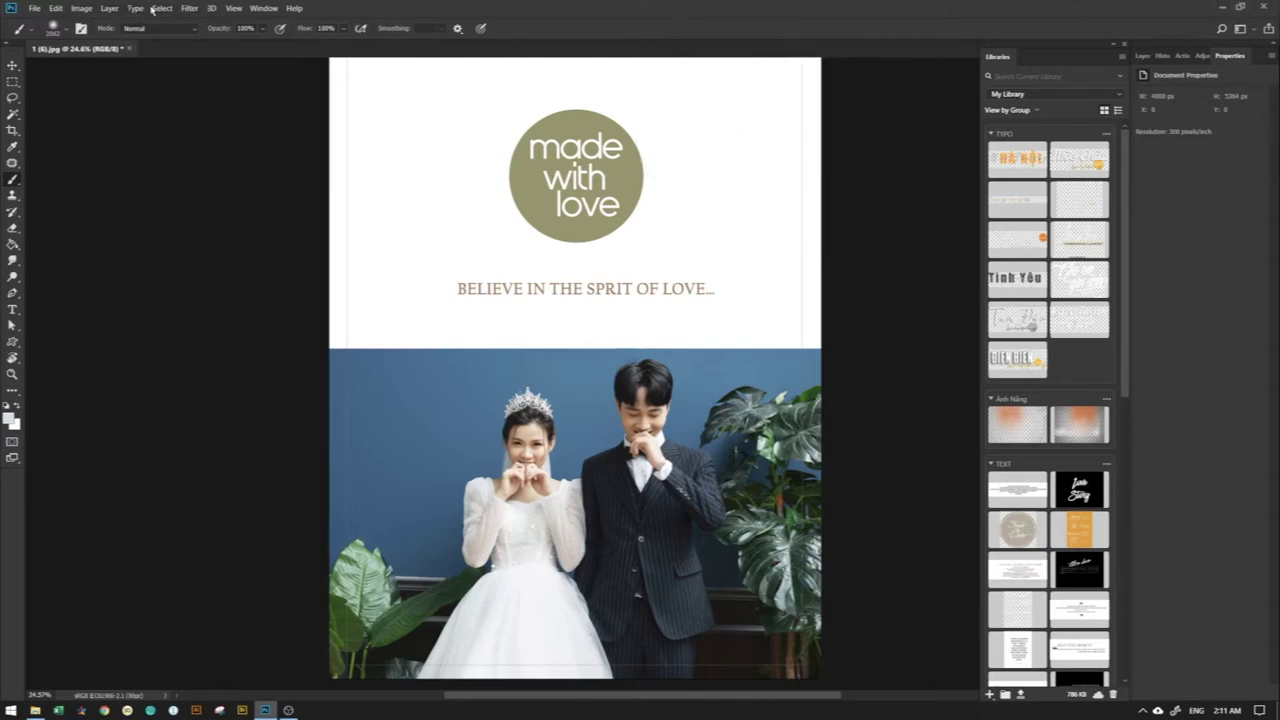
click(87, 10)
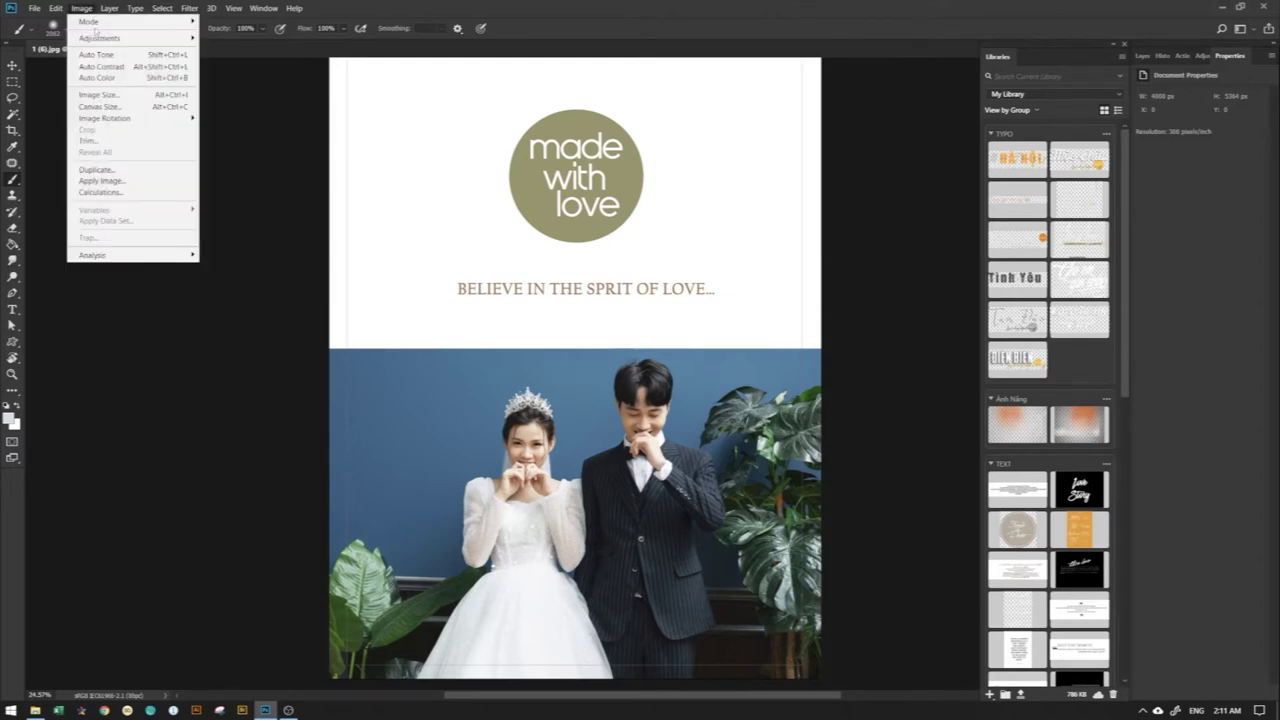
click(264, 8)
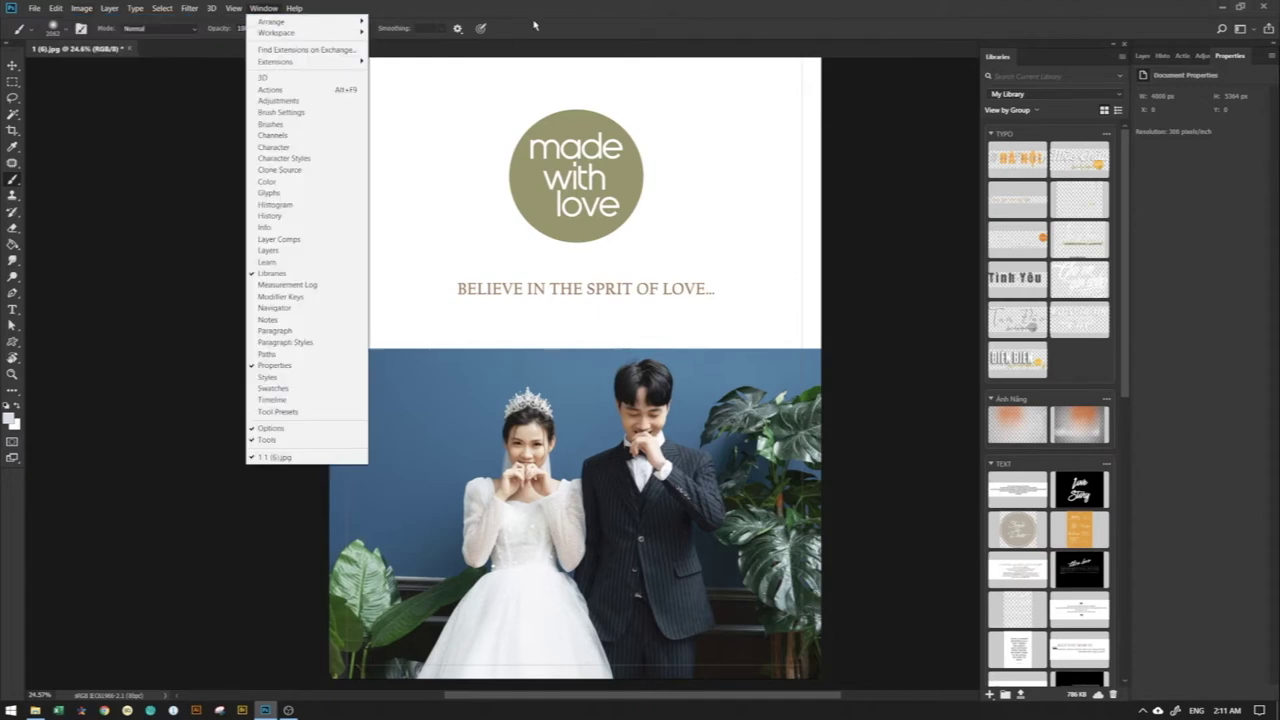
click(535, 25)
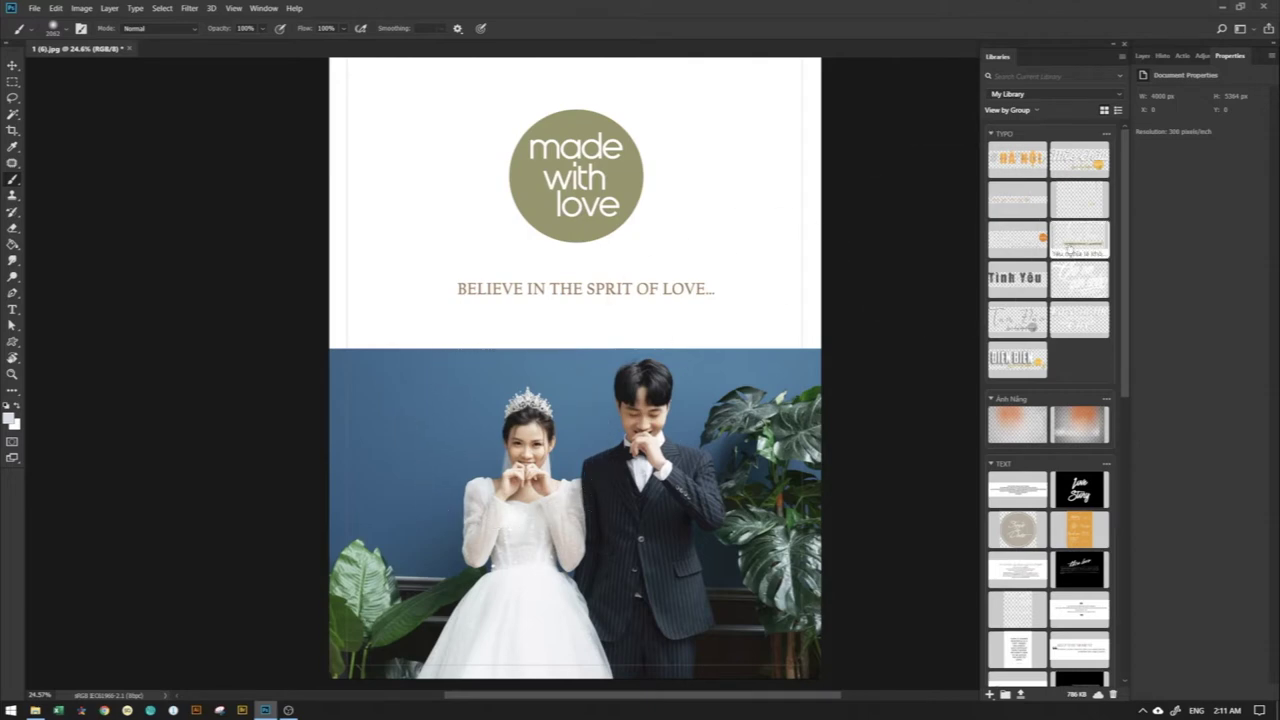
- View the Layers, History, Actions and Adjustments panels, nudge the group, and return to Layers
click(1141, 58)
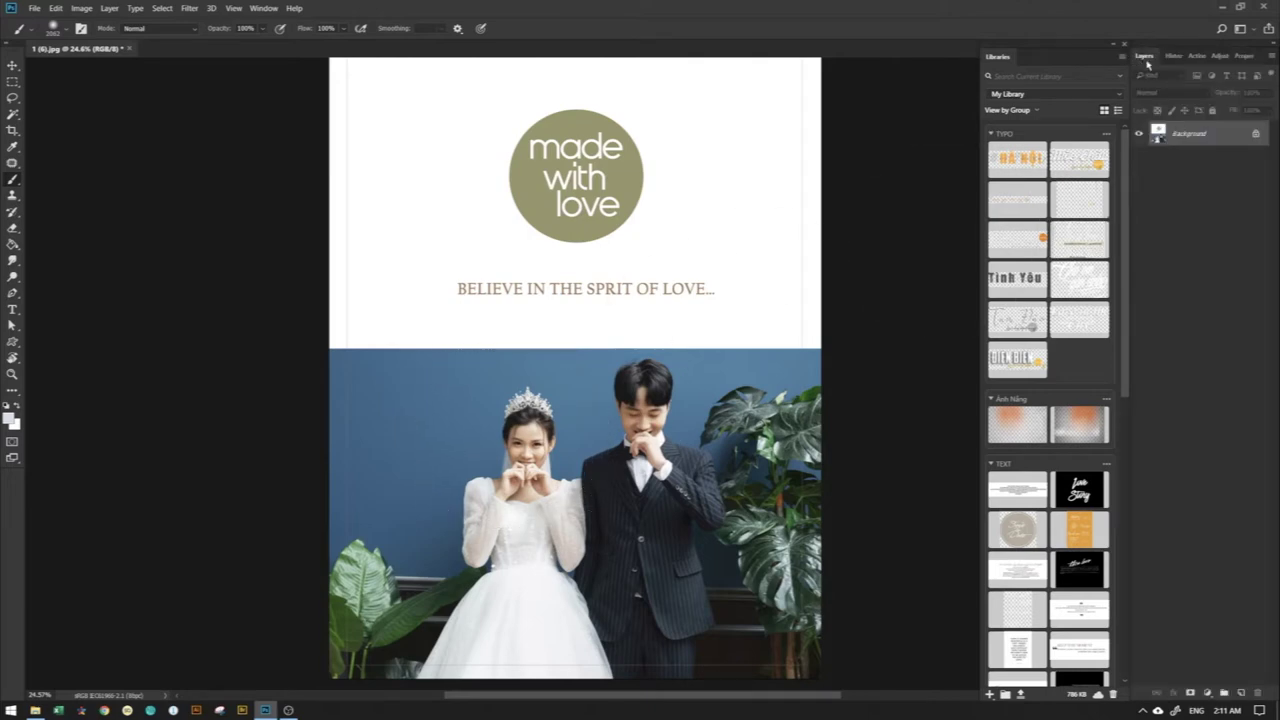
click(1170, 57)
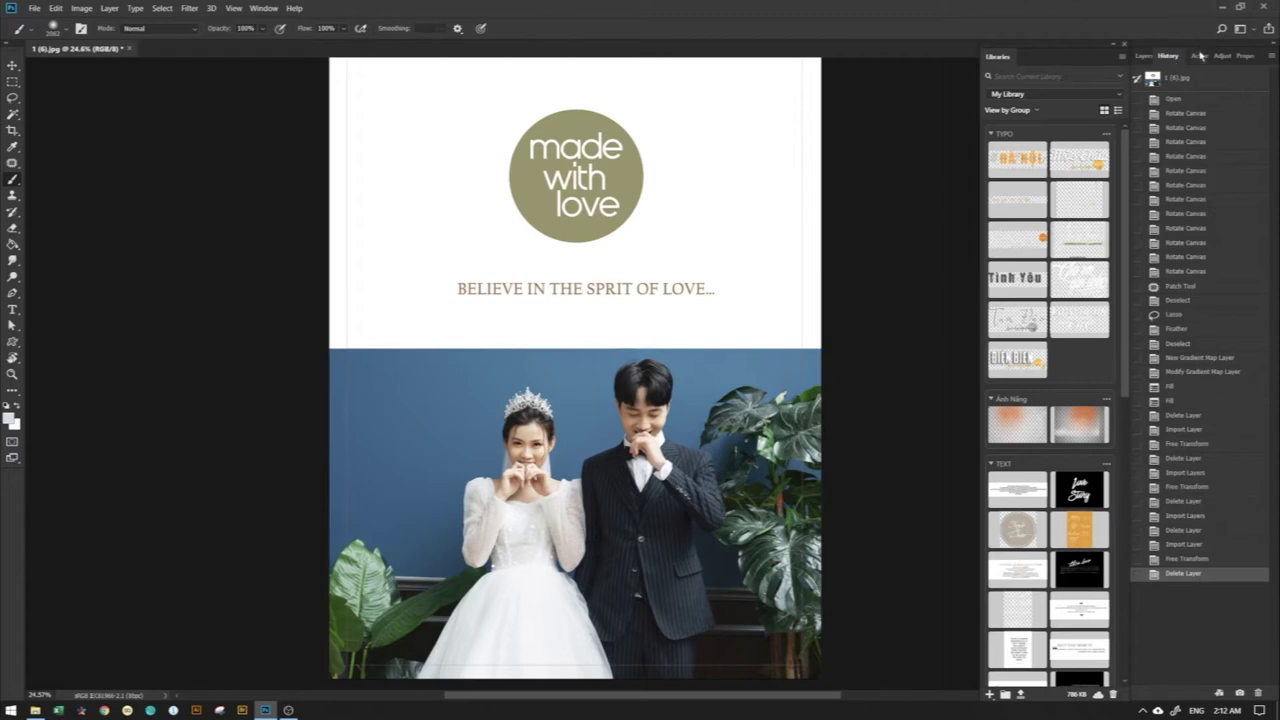
click(1199, 58)
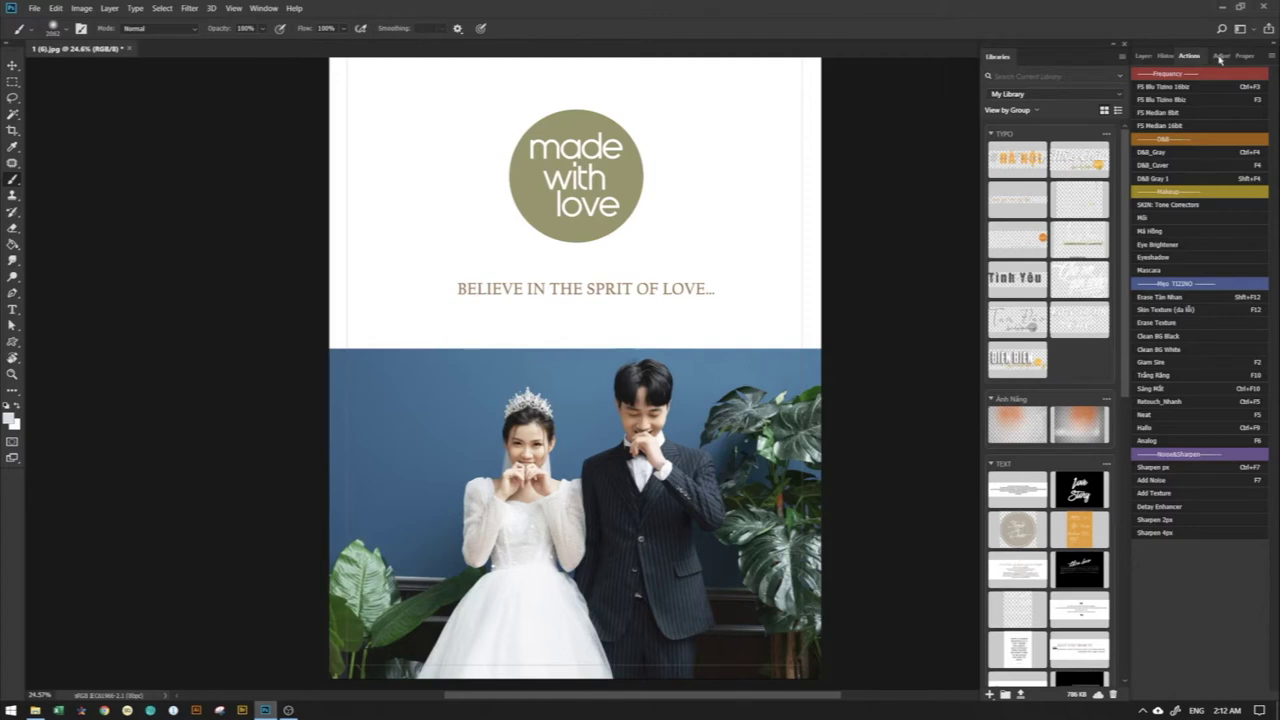
click(1218, 57)
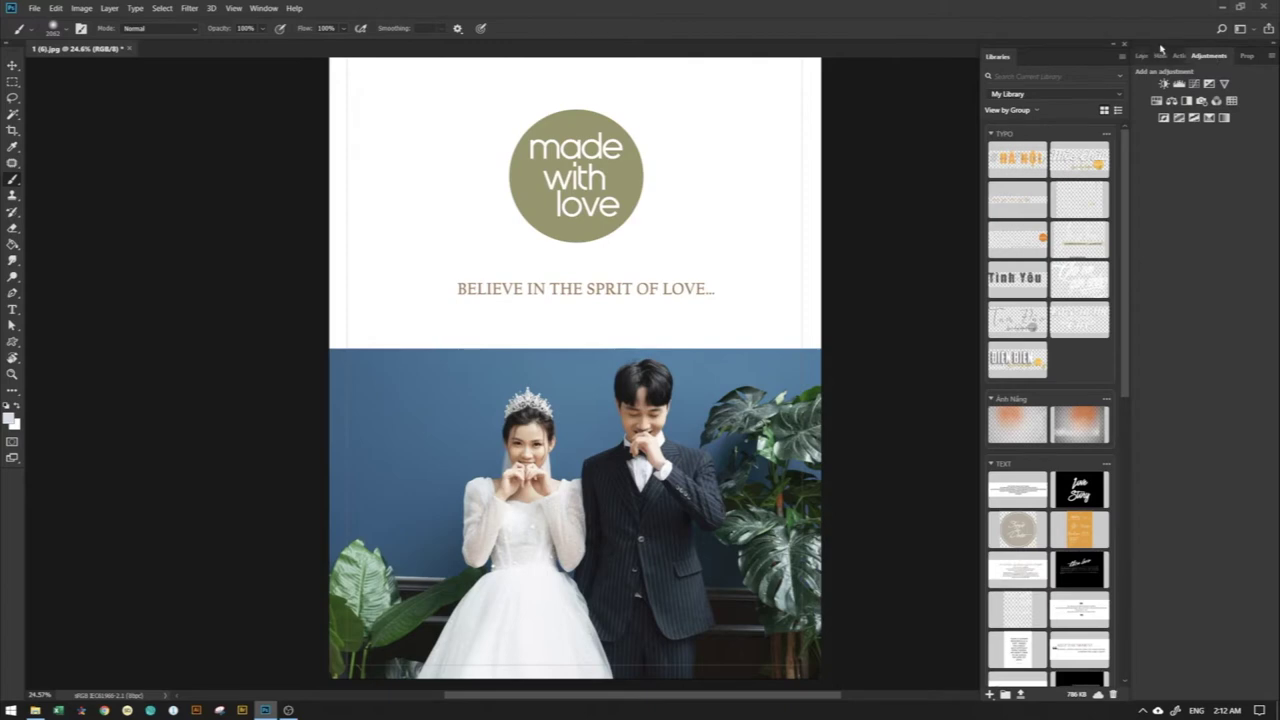
mouse_move(1162, 52)
mouse_down()
mouse_move(1160, 40)
mouse_move(1140, 54)
mouse_up()
click(1140, 52)
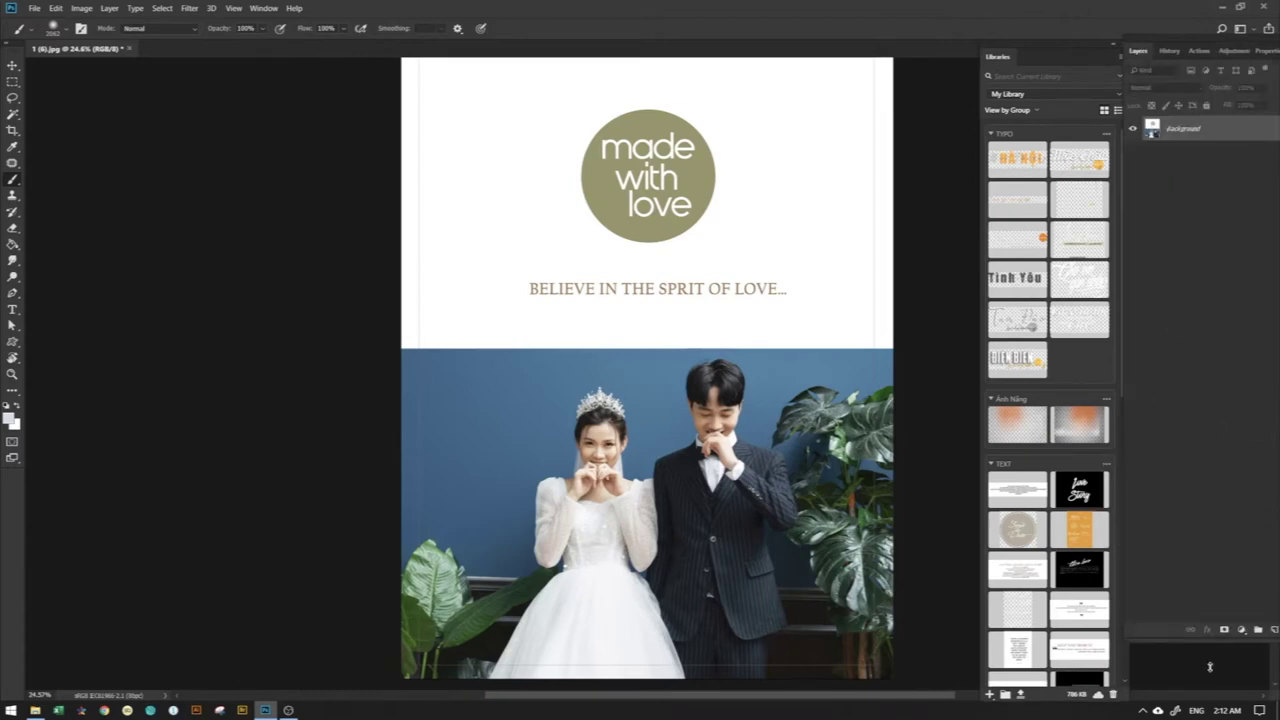
- Stretch the Layers panel to full height, check the new adjustment layer list, then show Adjustments
drag(1214, 481, 1214, 694)
click(1243, 690)
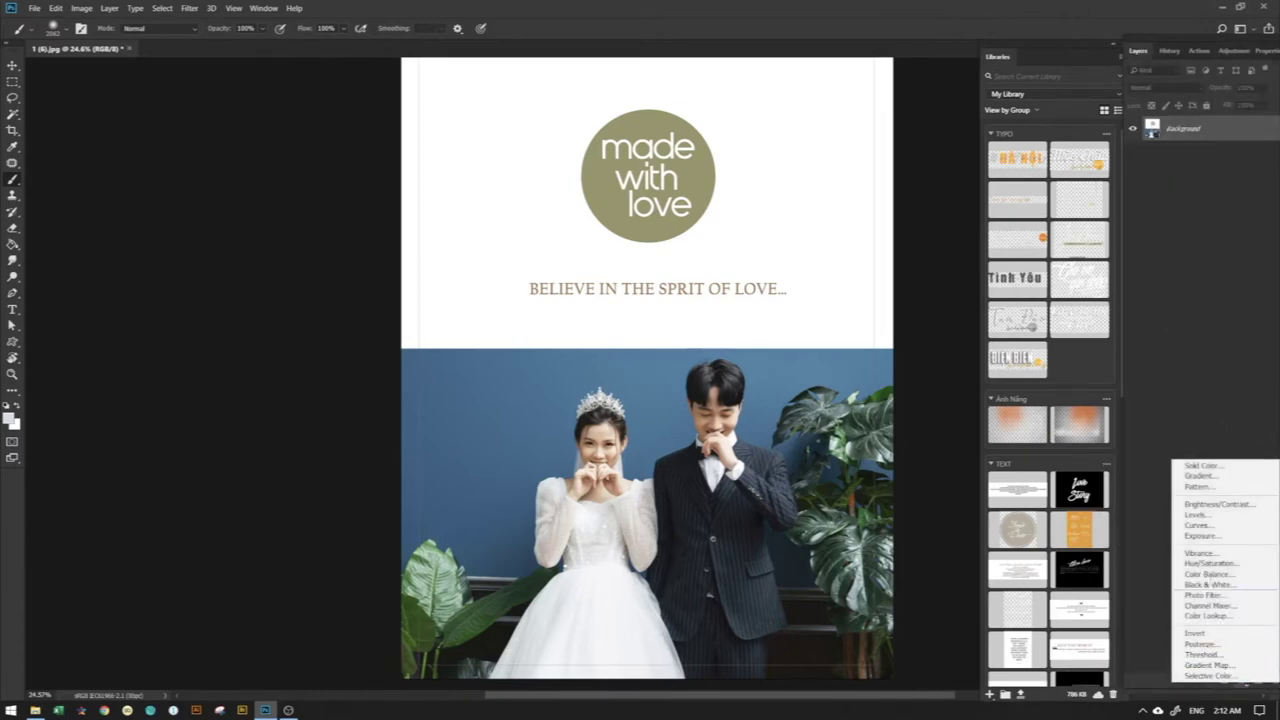
click(1228, 52)
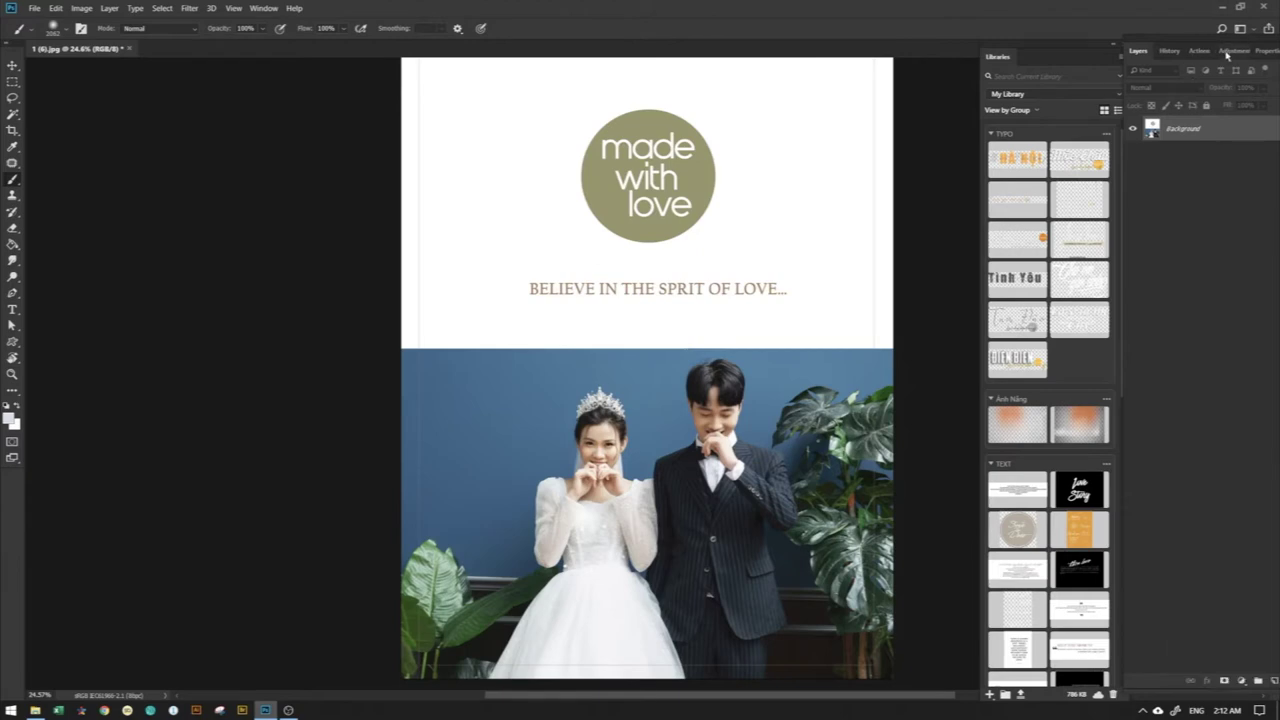
click(1228, 52)
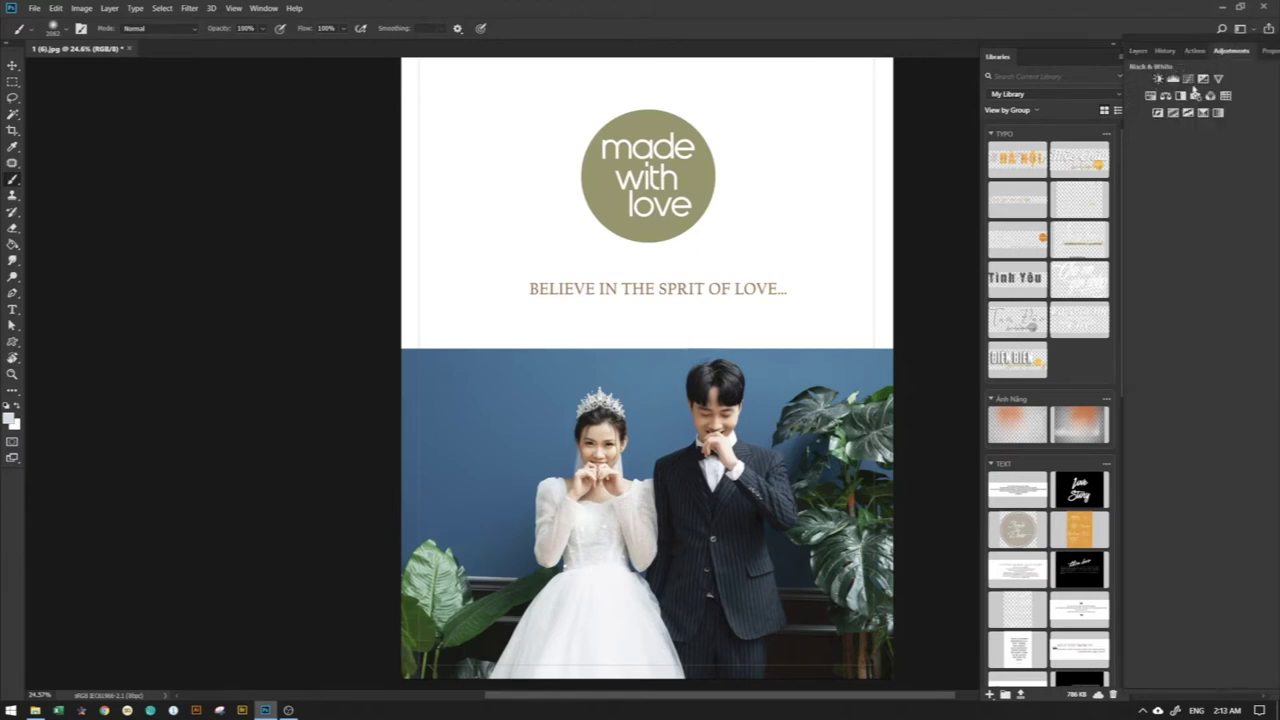
- Dock the panel group beside the Libraries panel, check Properties, and return to Layers
drag(1170, 44, 1150, 45)
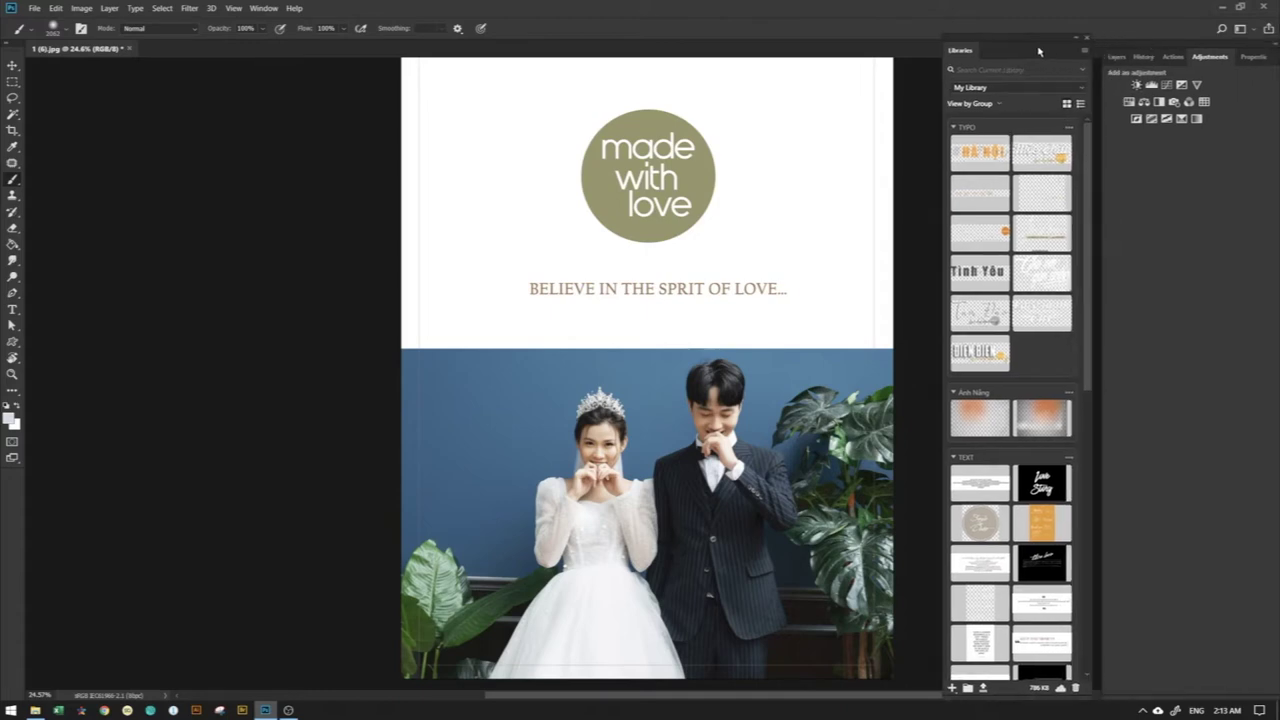
drag(1138, 46, 1140, 48)
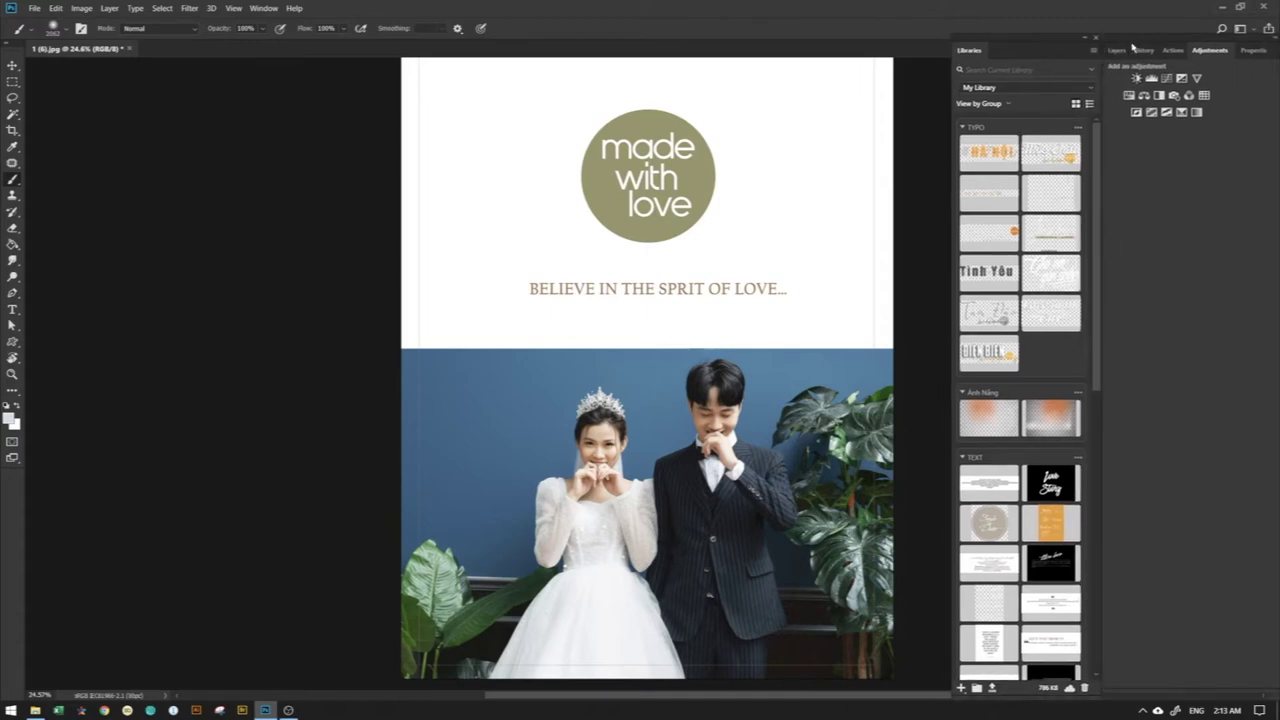
click(1254, 51)
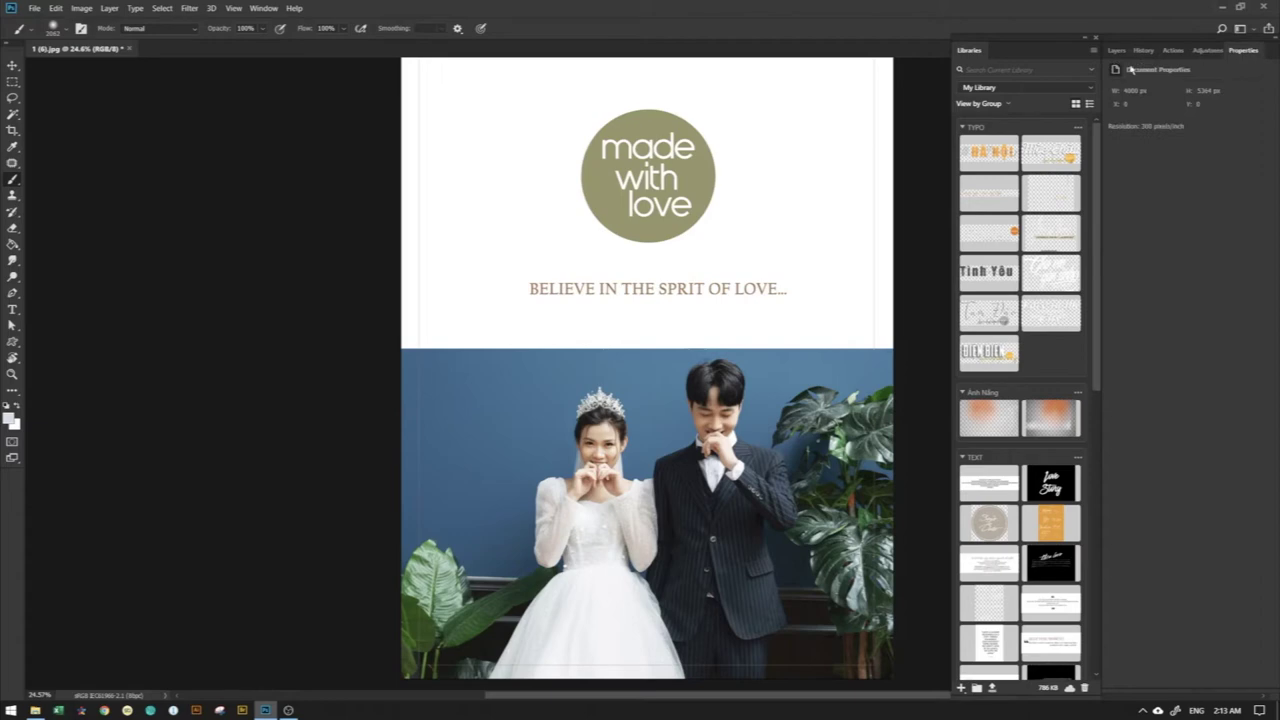
click(1116, 51)
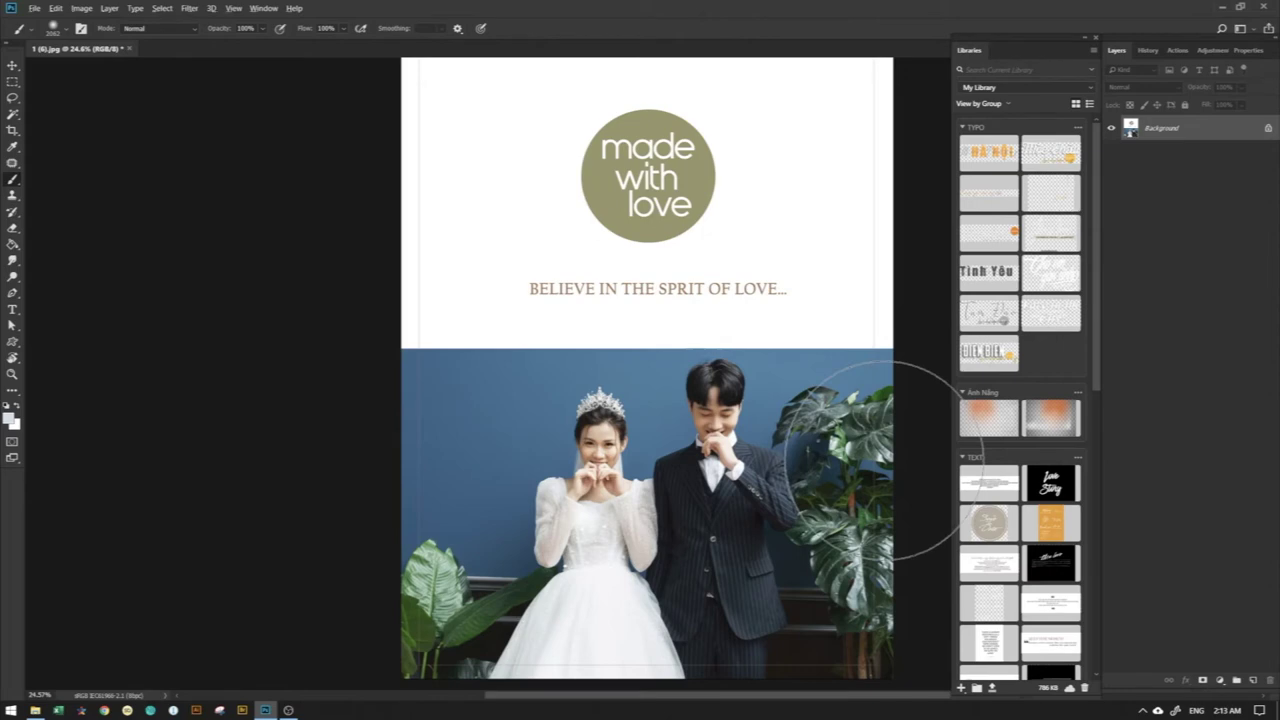
click(109, 8)
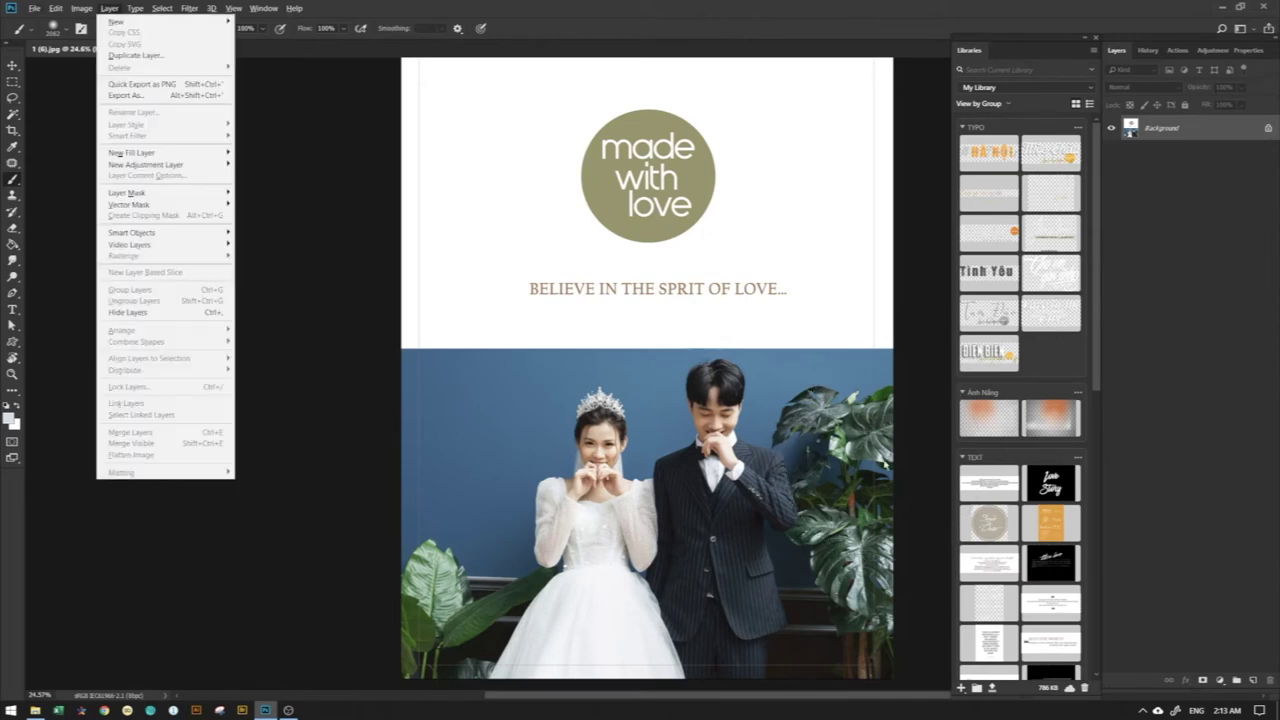
click(270, 305)
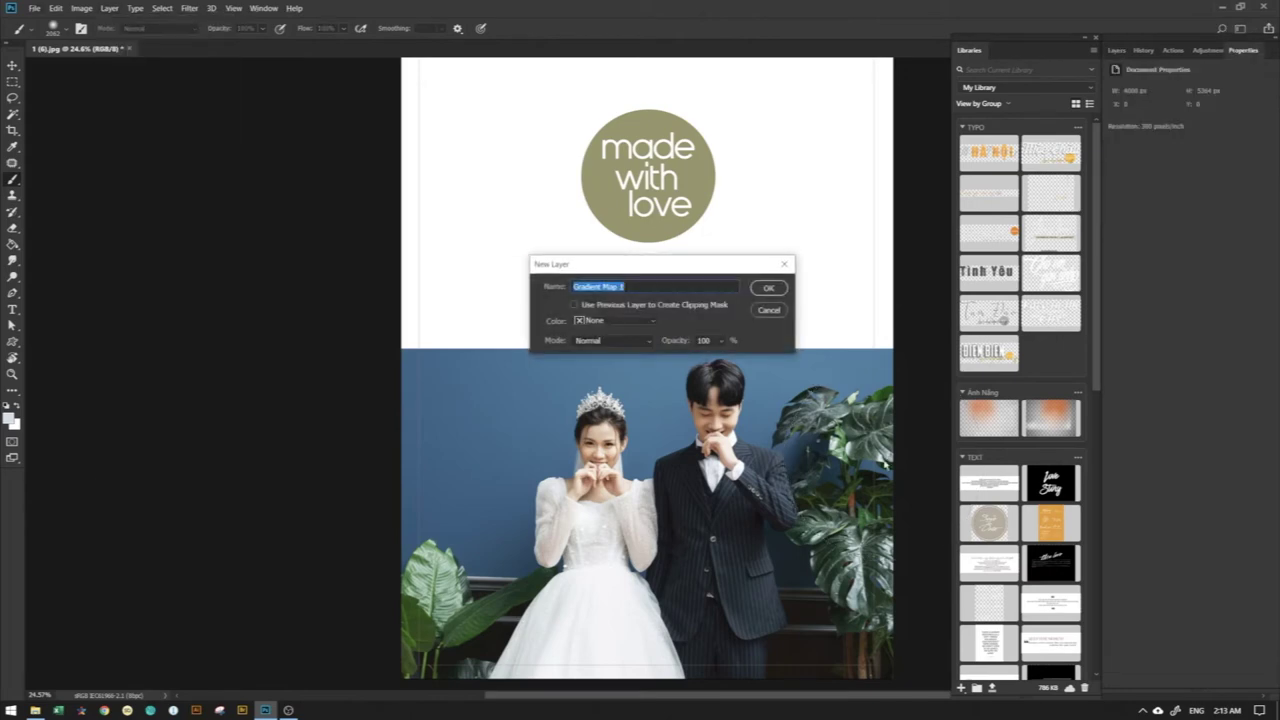
key(Return)
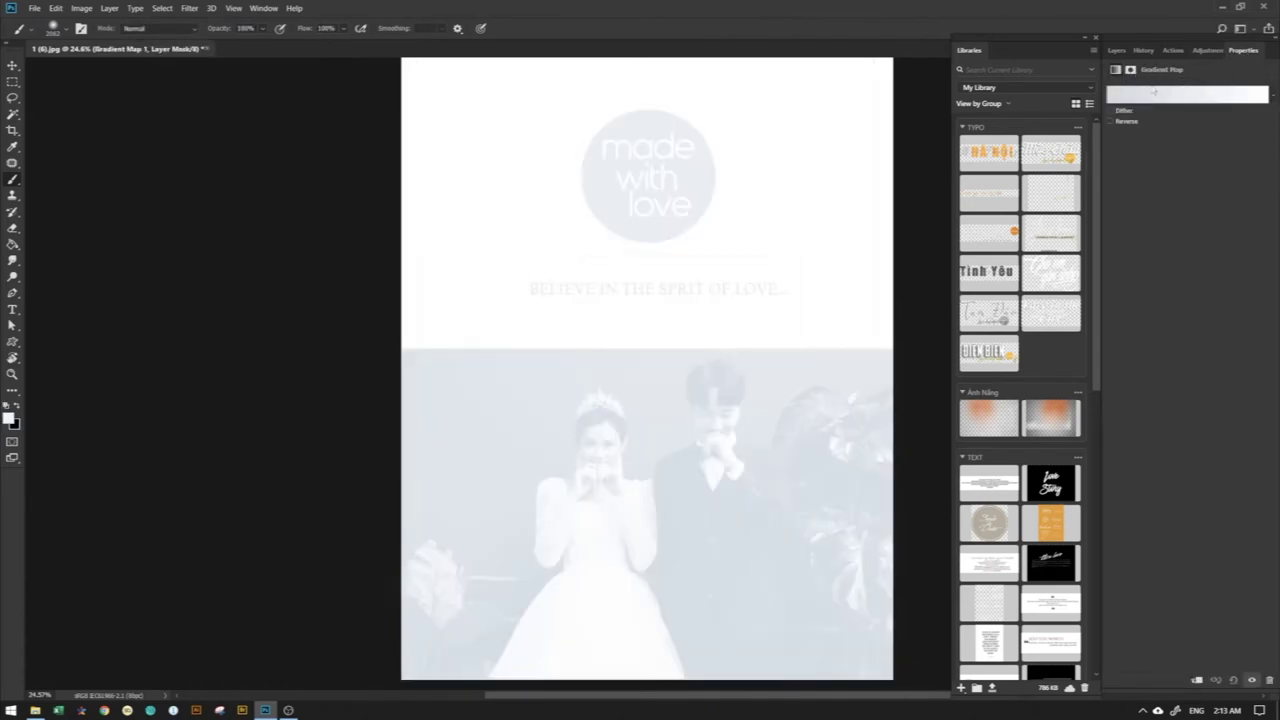
click(1154, 92)
click(1054, 179)
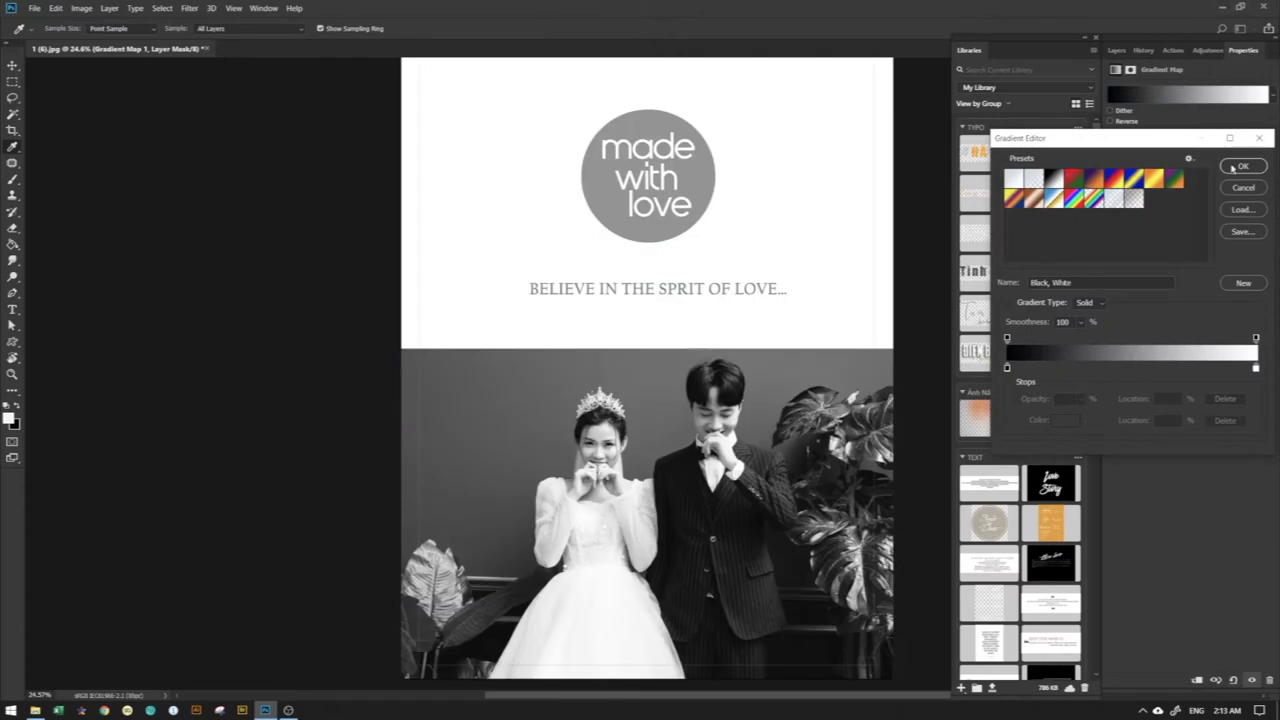
click(1236, 166)
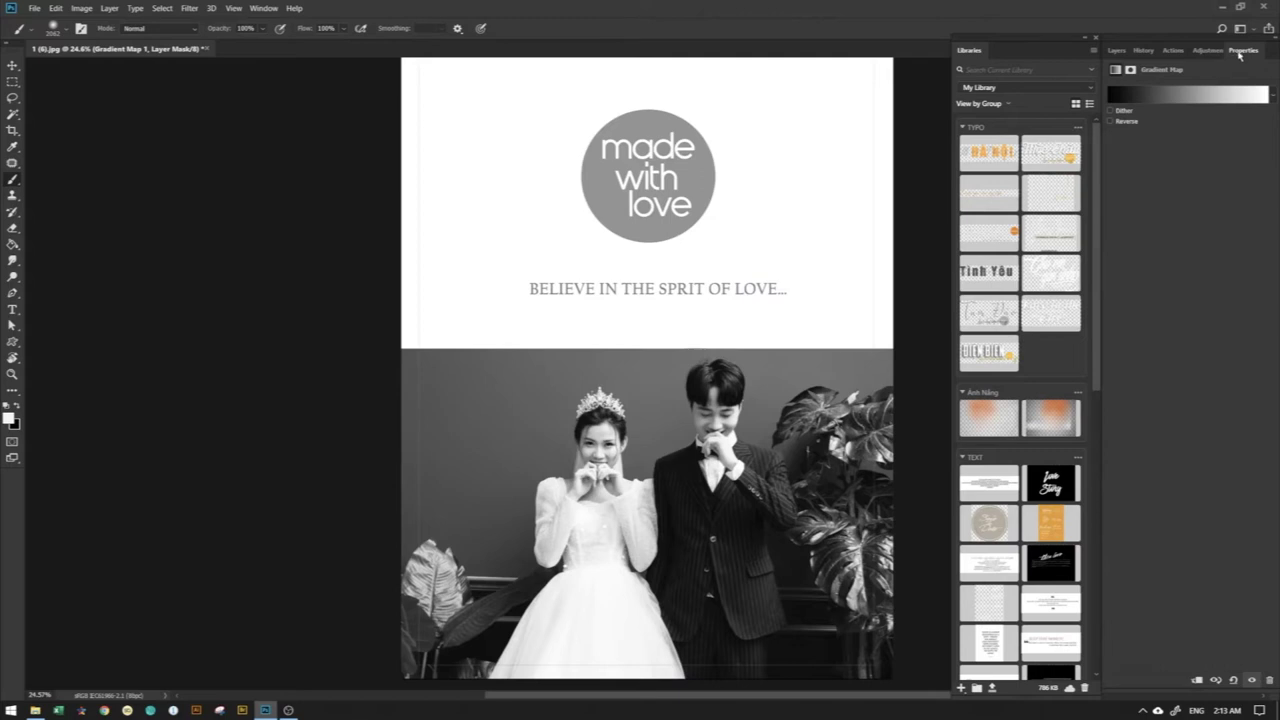
click(1114, 52)
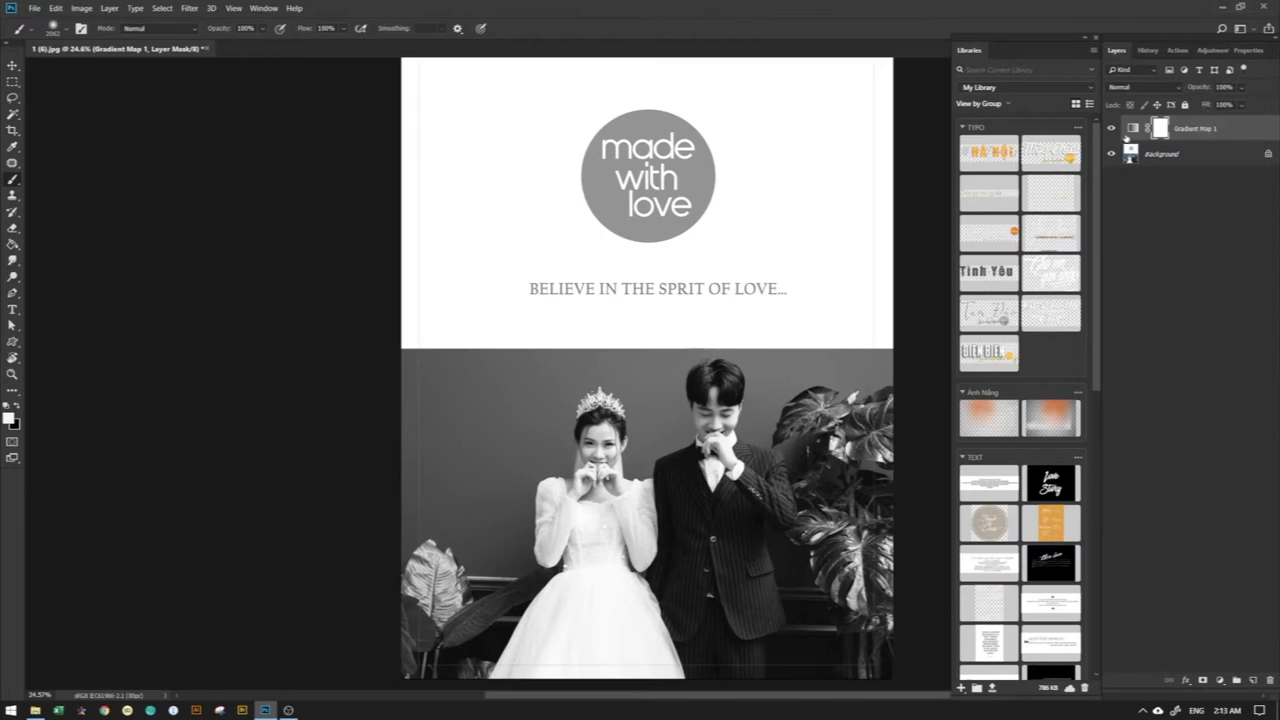
click(1110, 129)
click(1110, 129)
click(1110, 129)
click(1110, 129)
key(Delete)
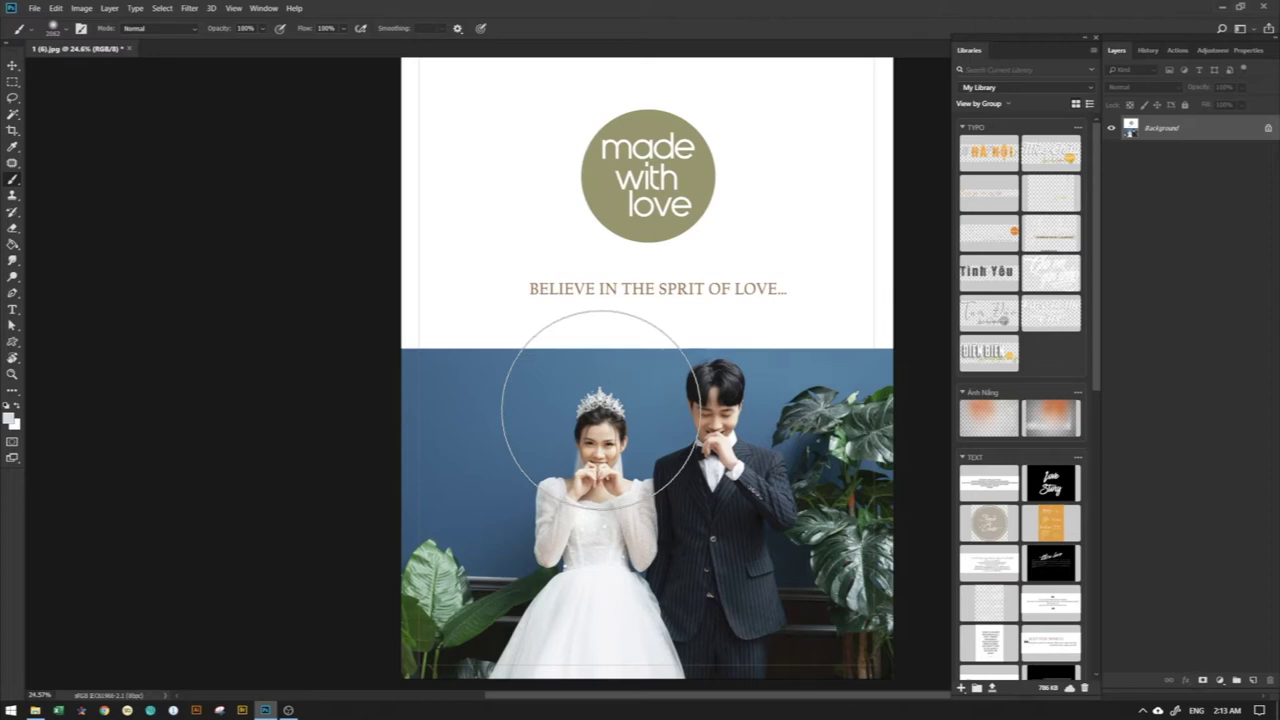
- In Preferences, try a lighter theme, restore the darkest one, then view Workspace and Performance
key(i)
key(ctrl+k)
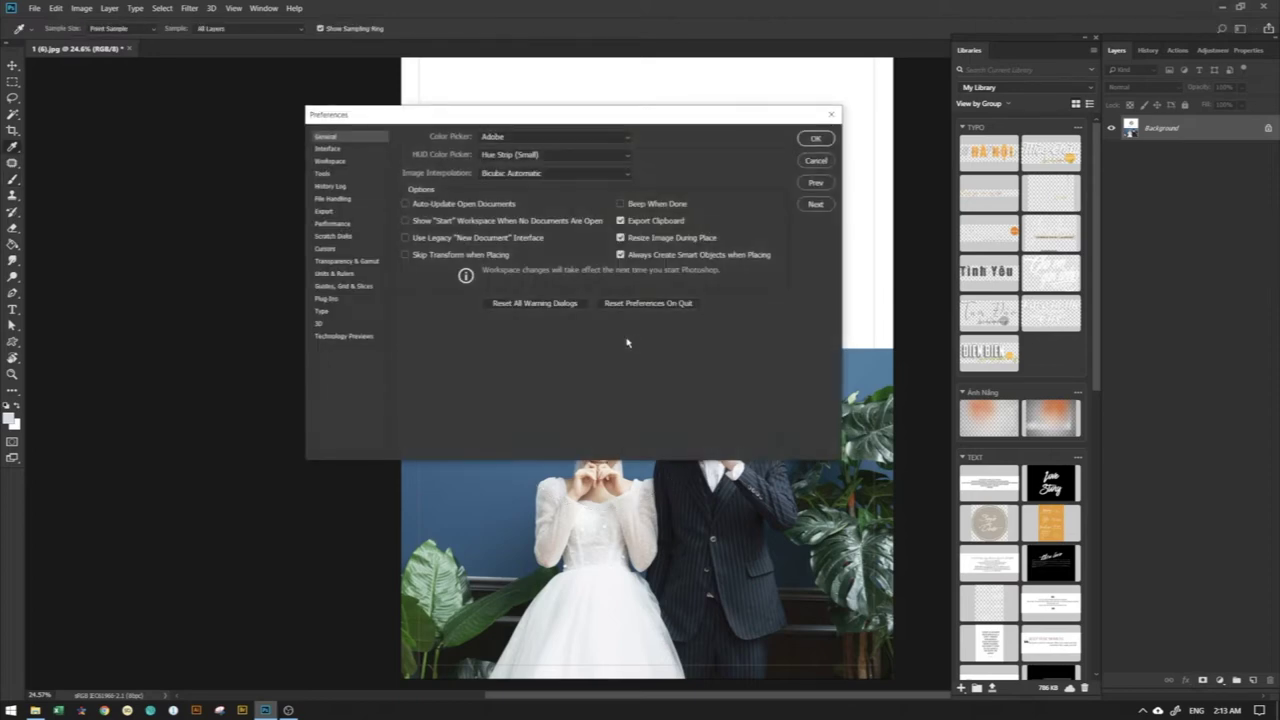
click(328, 148)
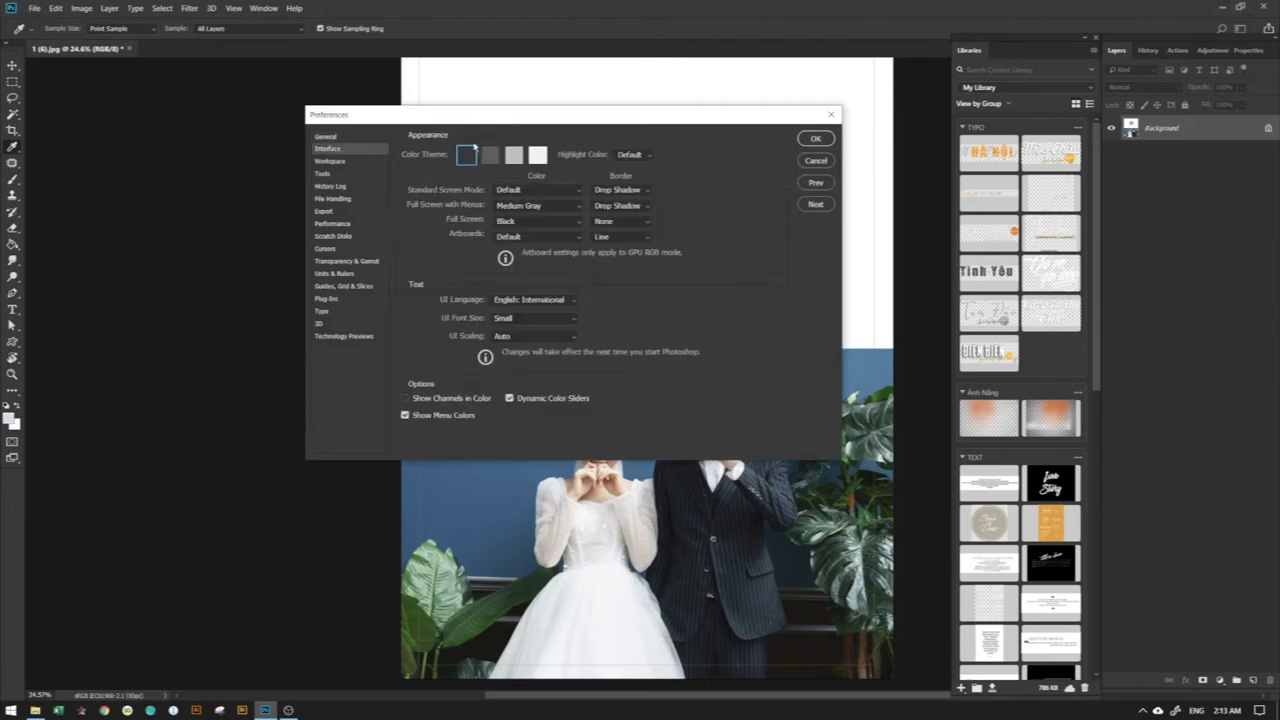
click(513, 154)
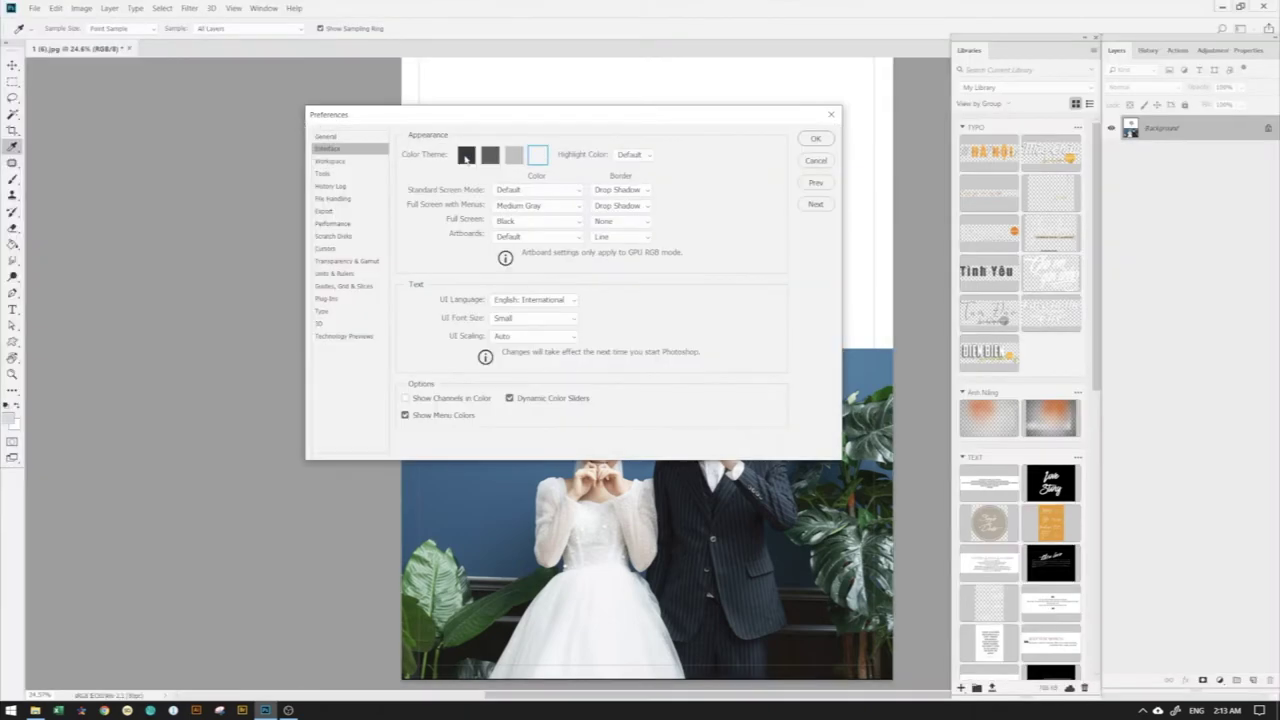
click(466, 155)
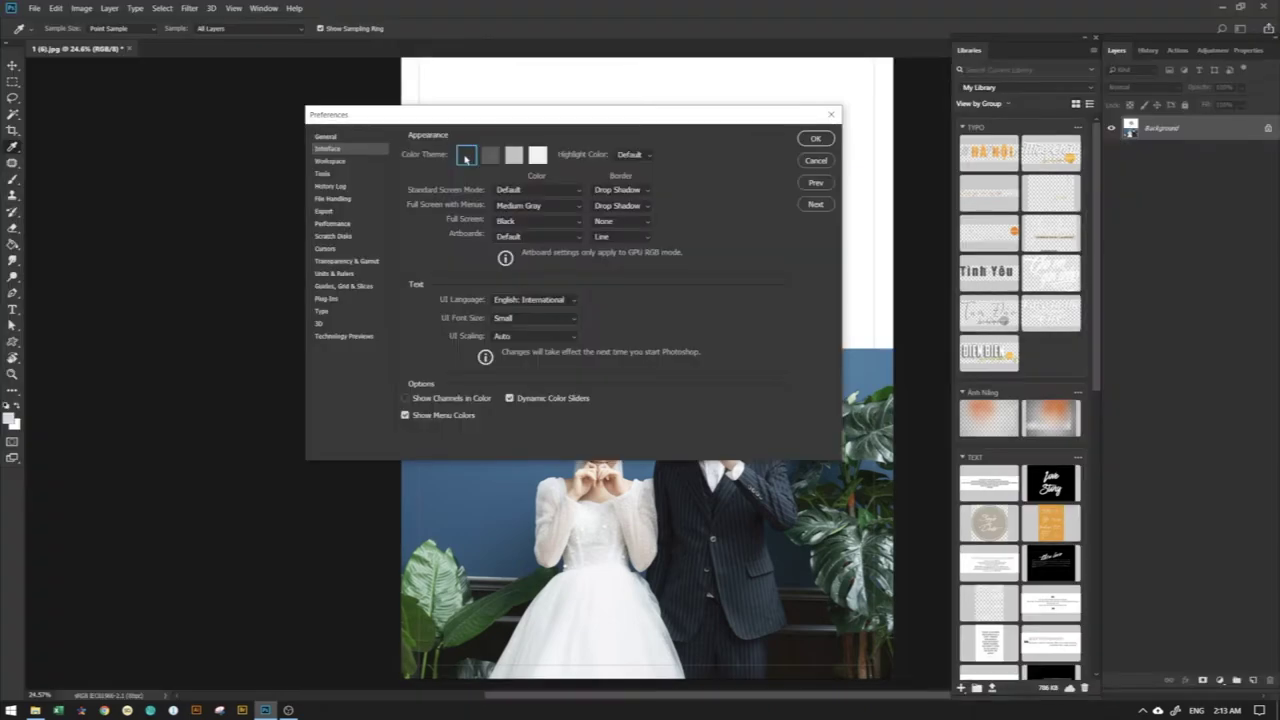
click(336, 162)
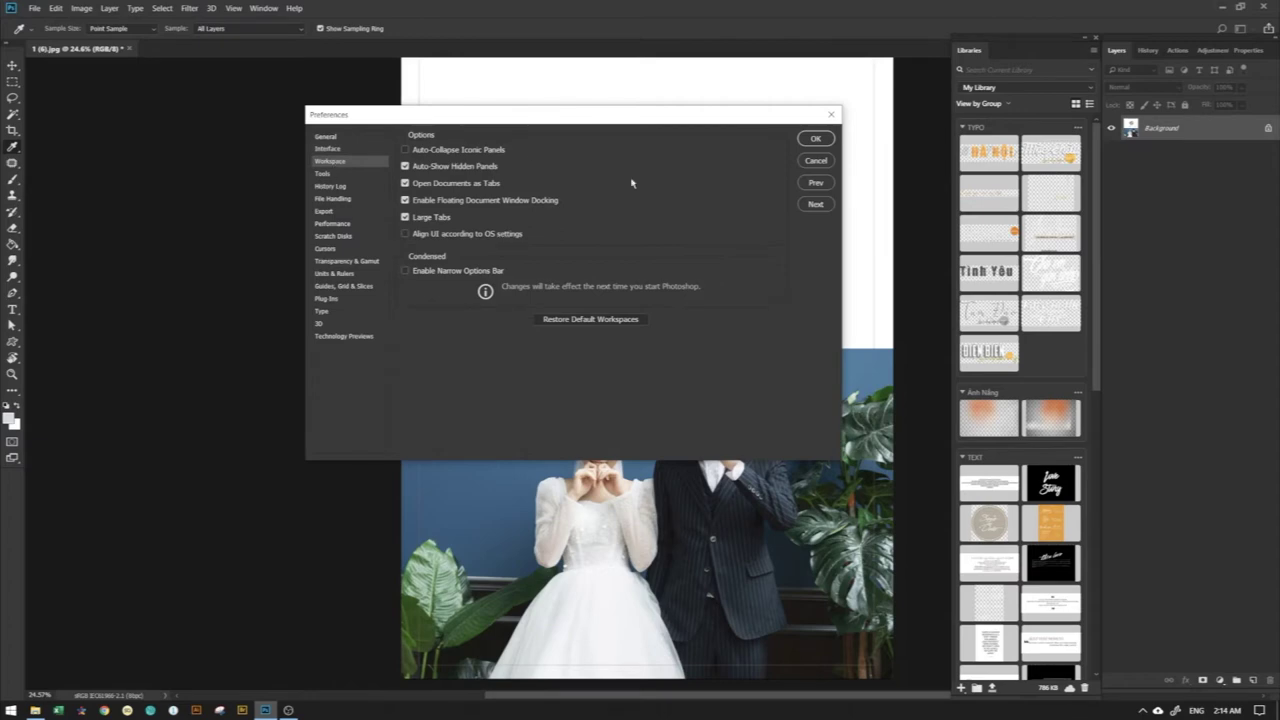
click(333, 224)
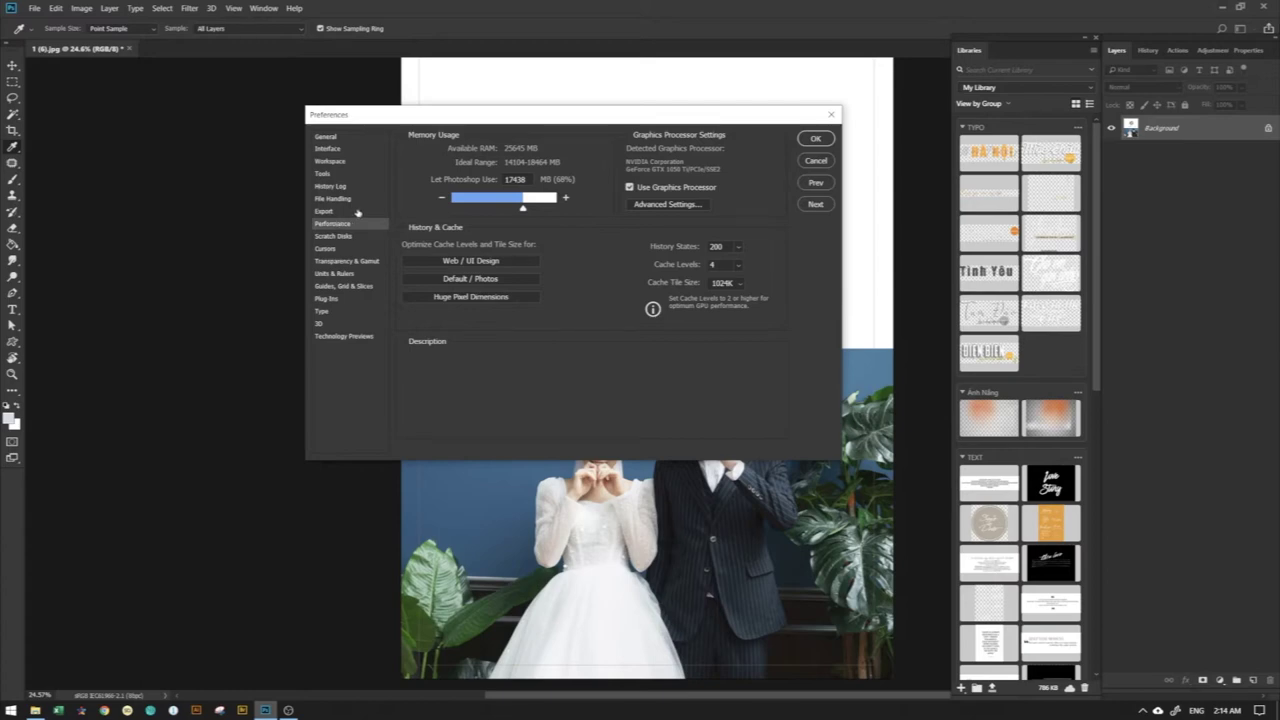
mouse_move(503, 197)
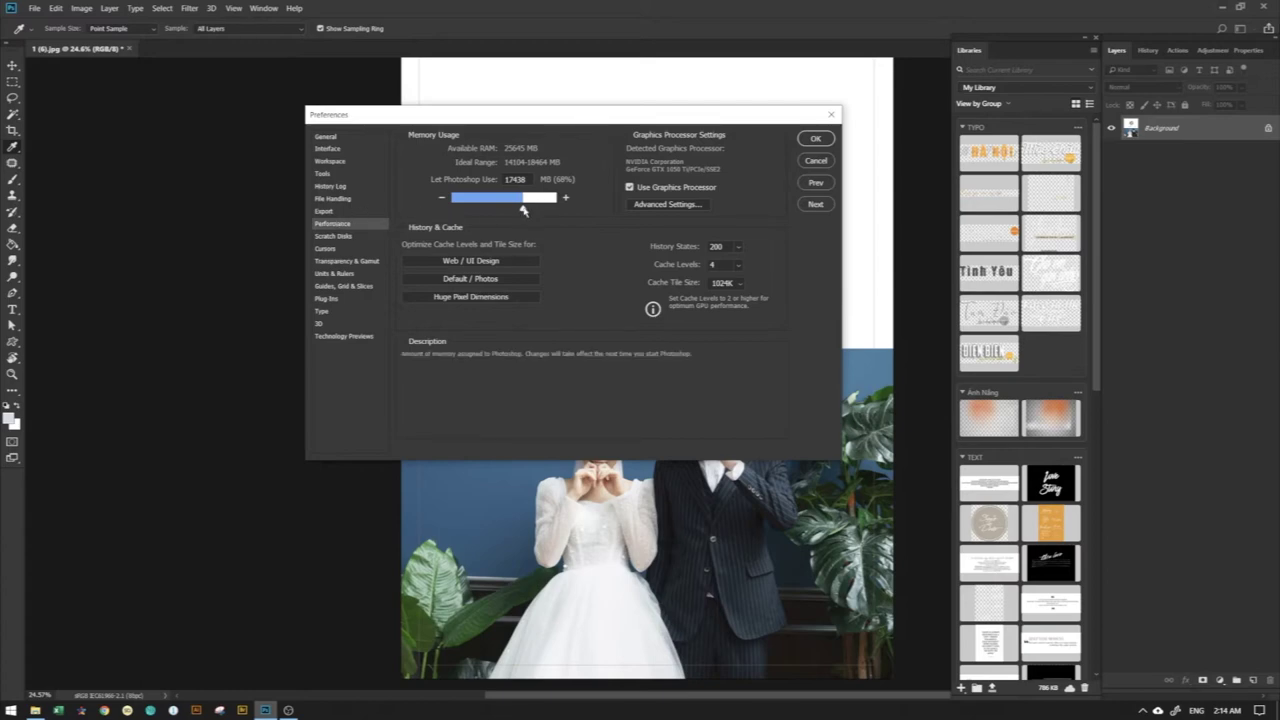
- Adjust the memory allowance slider to about 18274 MB on the Performance page
drag(522, 207, 527, 209)
drag(527, 209, 526, 209)
click(527, 209)
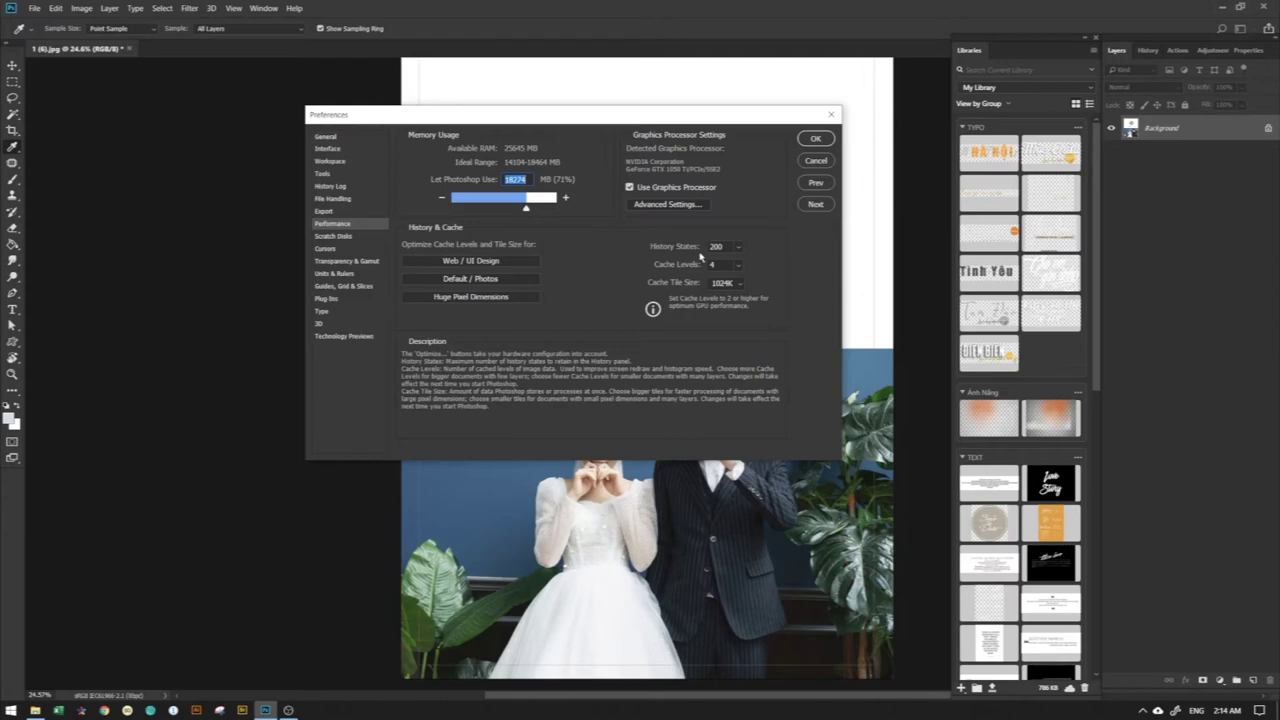
- Review the Scratch Disks page with T:\ active, close Preferences with OK, and select the Brush
click(349, 237)
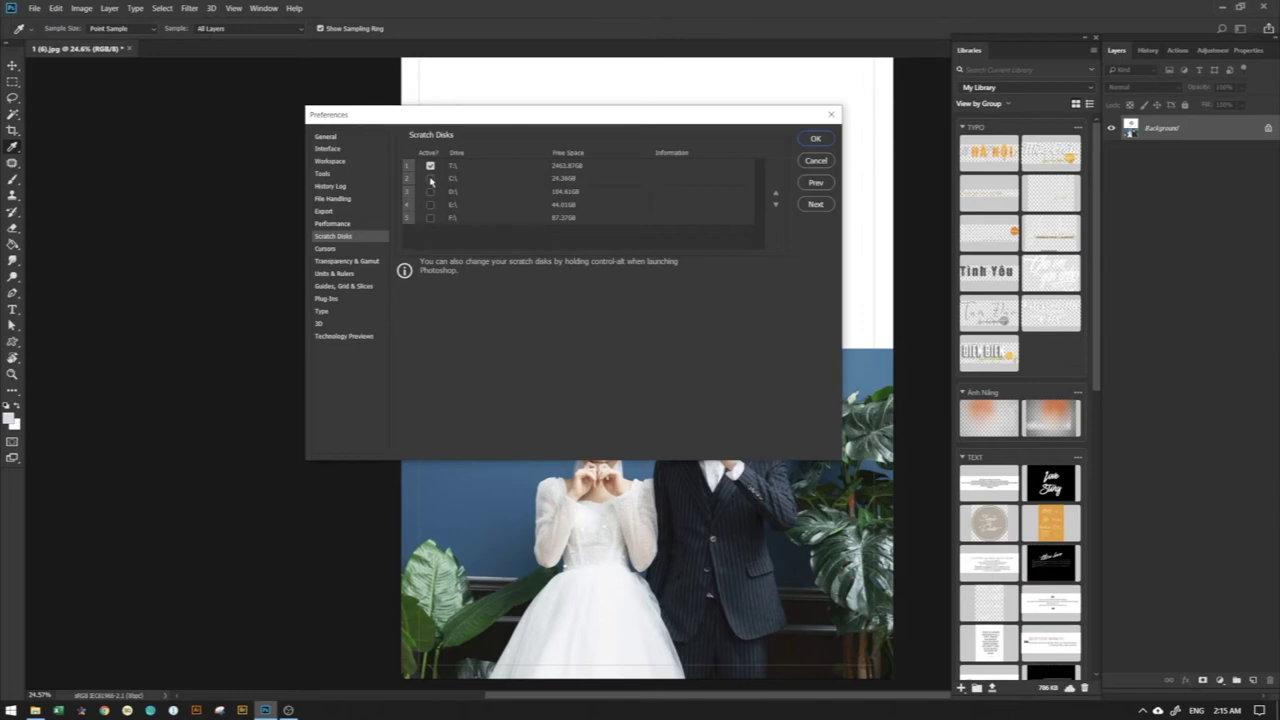
click(815, 138)
key(b)
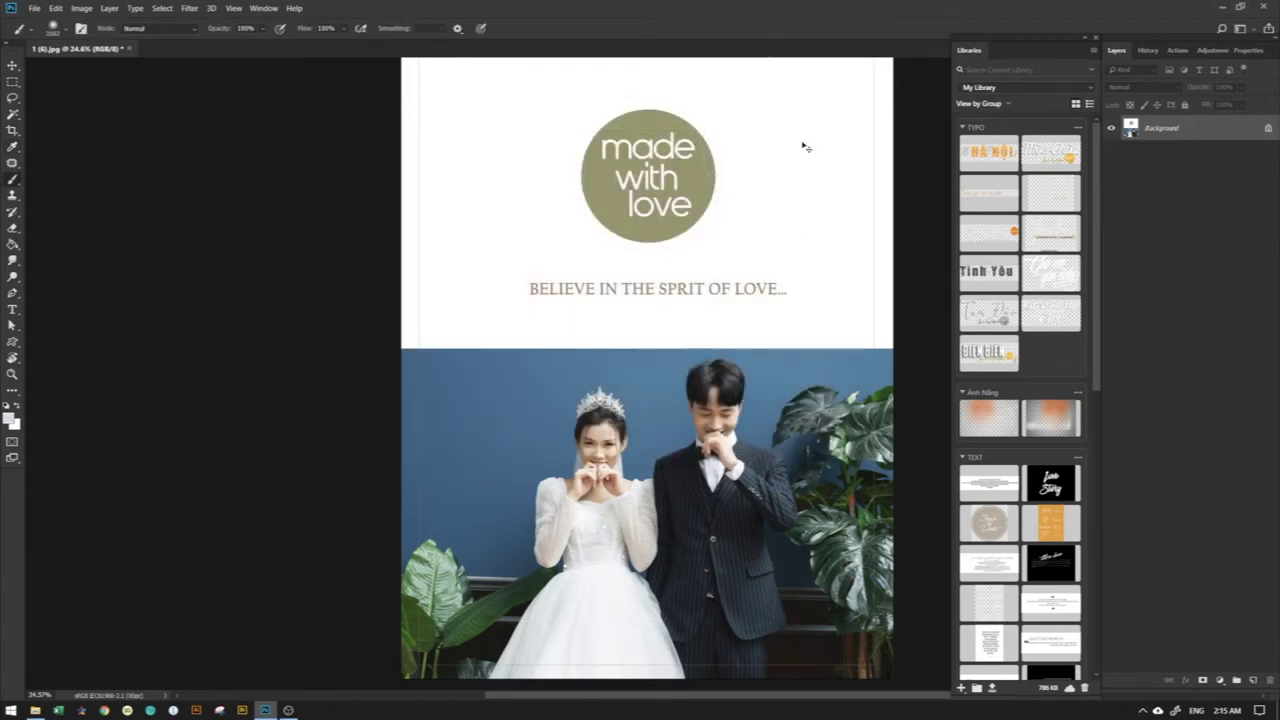
key(i)
key(ctrl+shift+k)
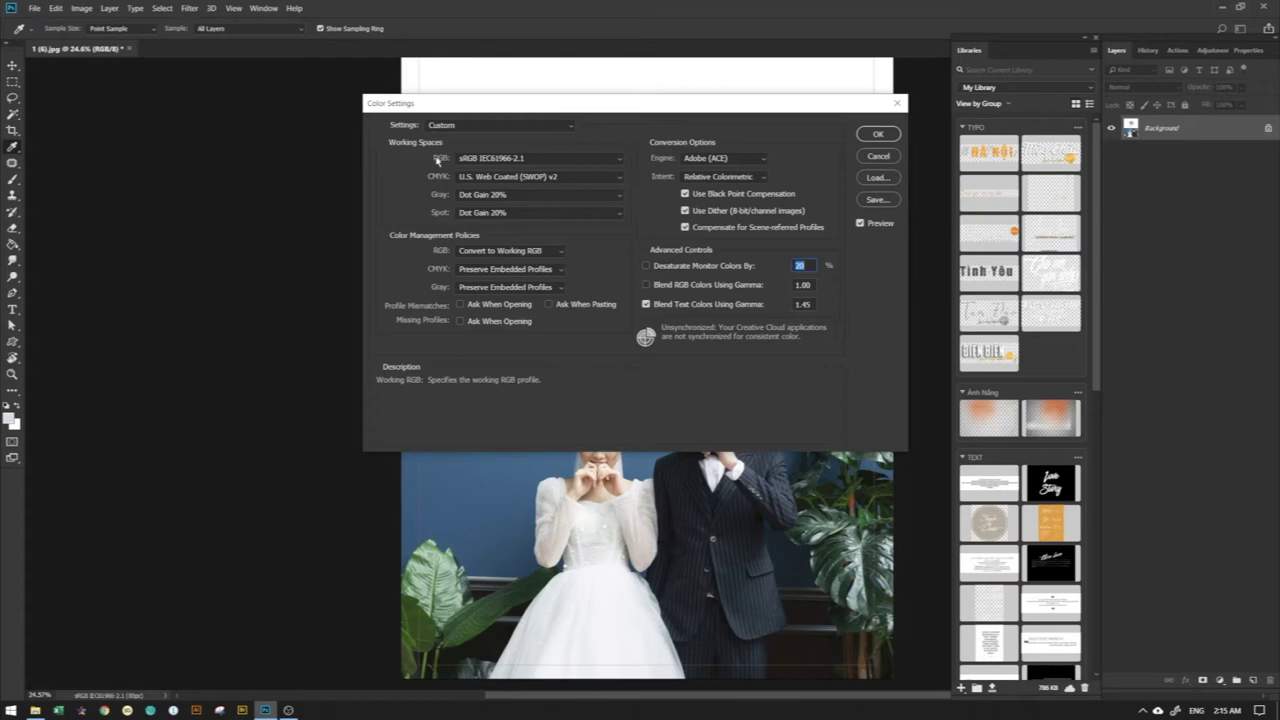
click(525, 160)
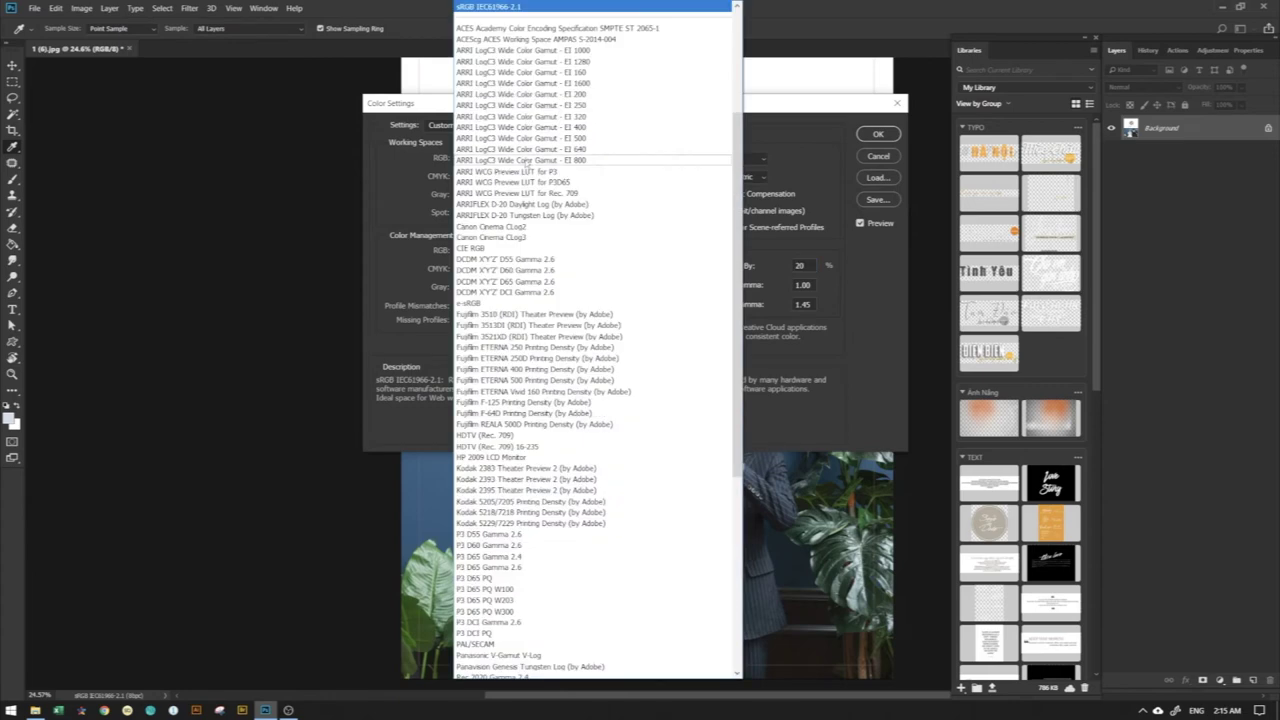
click(540, 10)
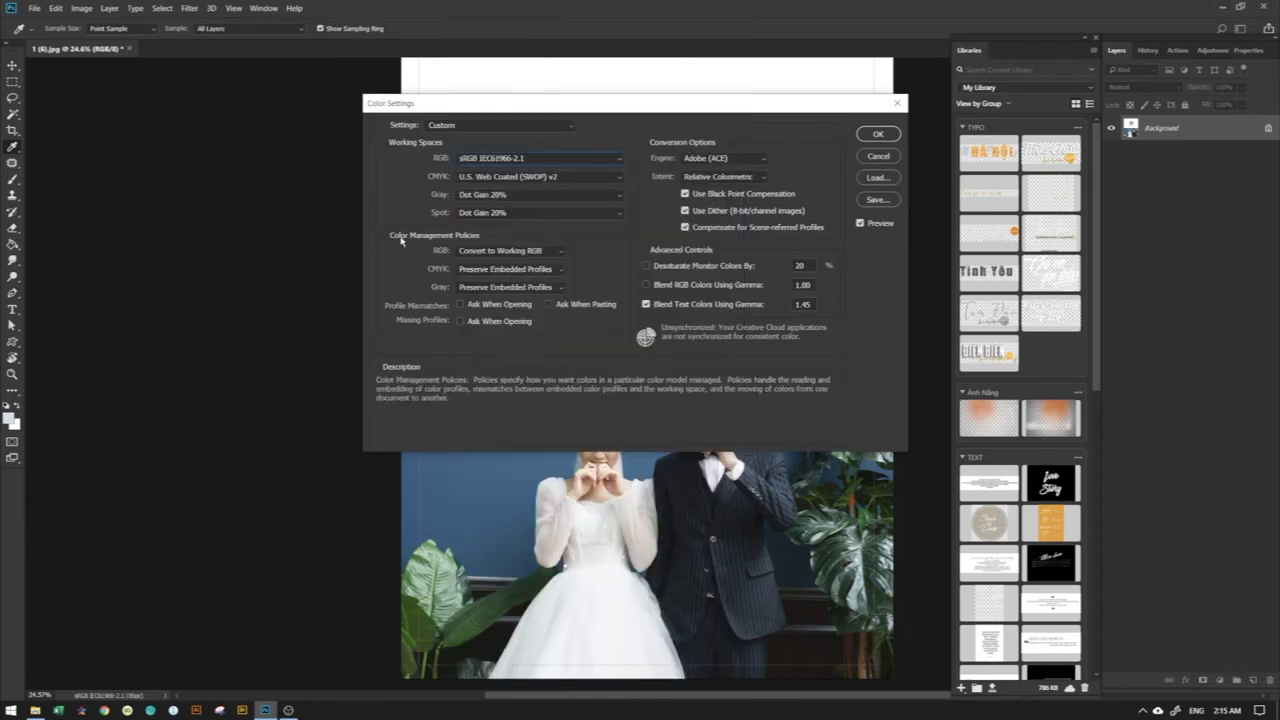
click(501, 252)
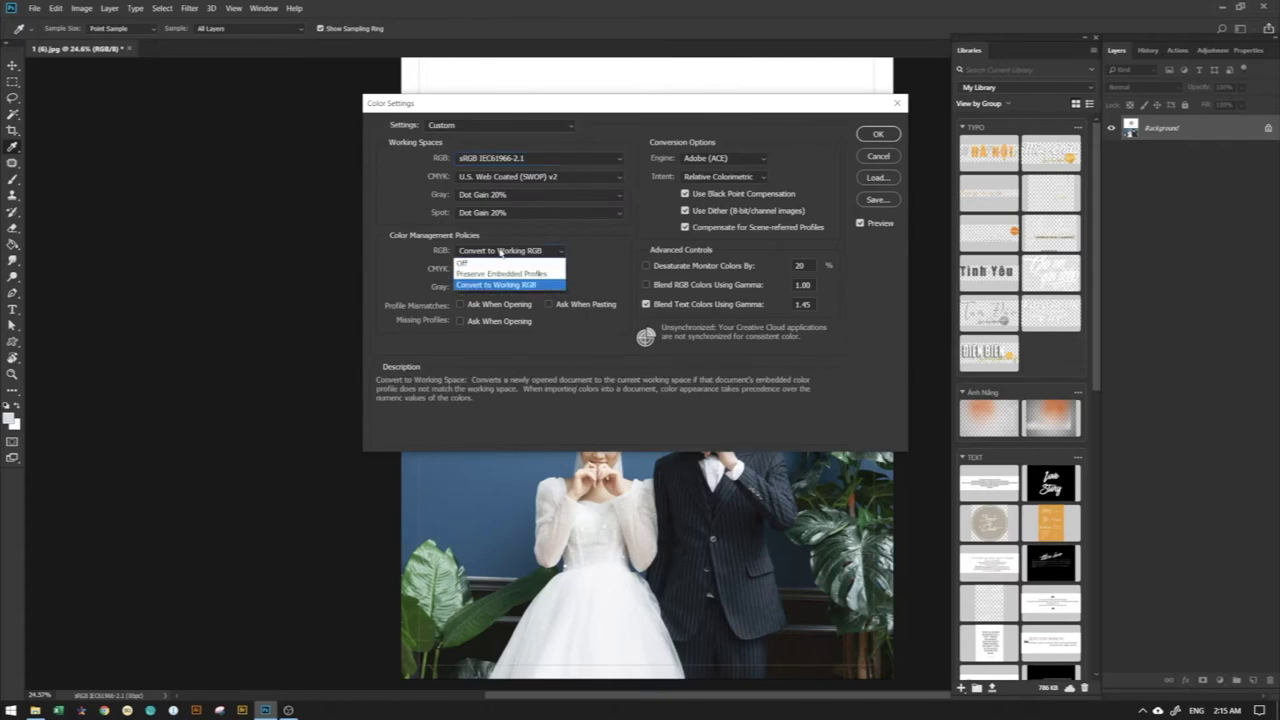
click(499, 284)
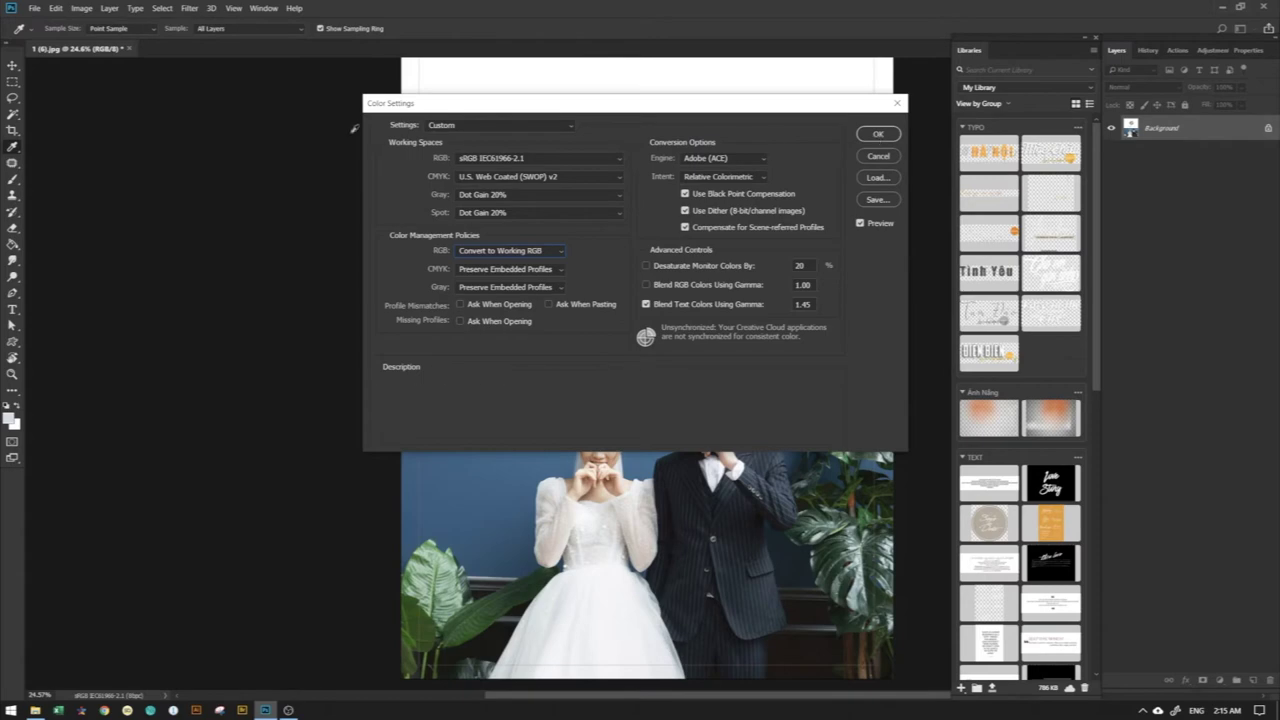
click(879, 135)
key(b)
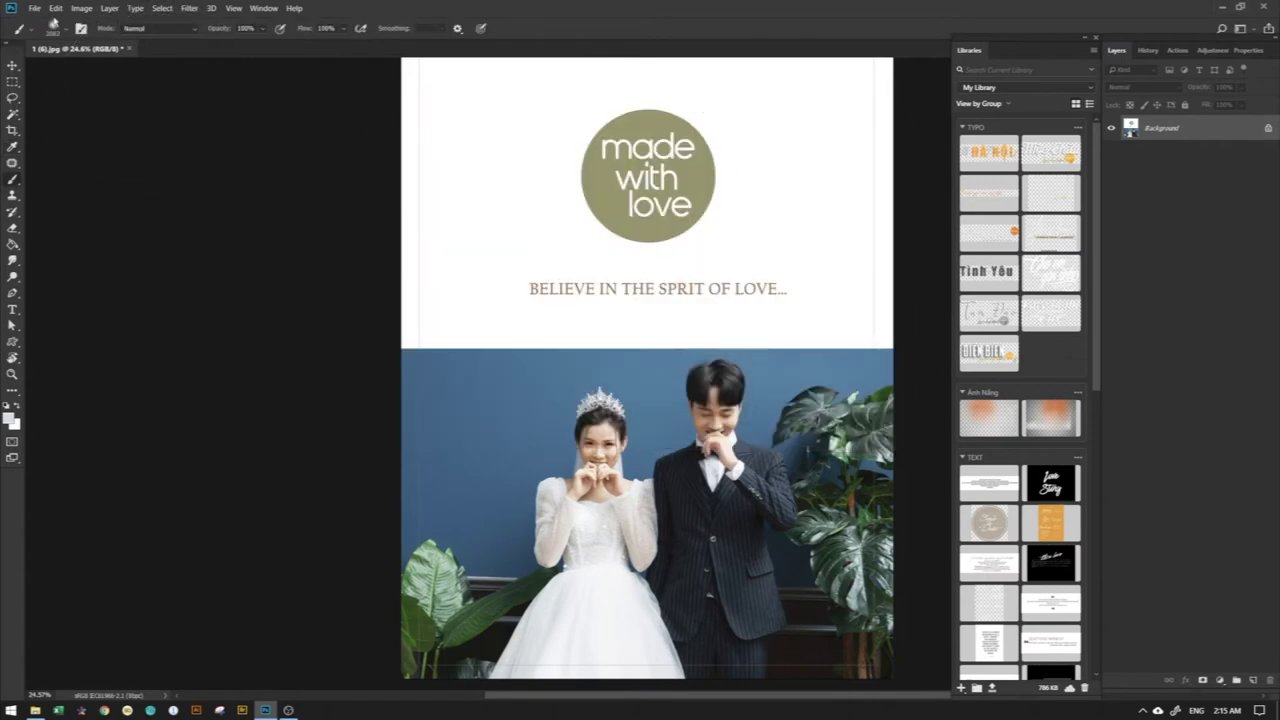
- Open Edit > Keyboard Shortcuts, then bring up the Edit Toolbar option from the toolbar's ... slot
click(56, 9)
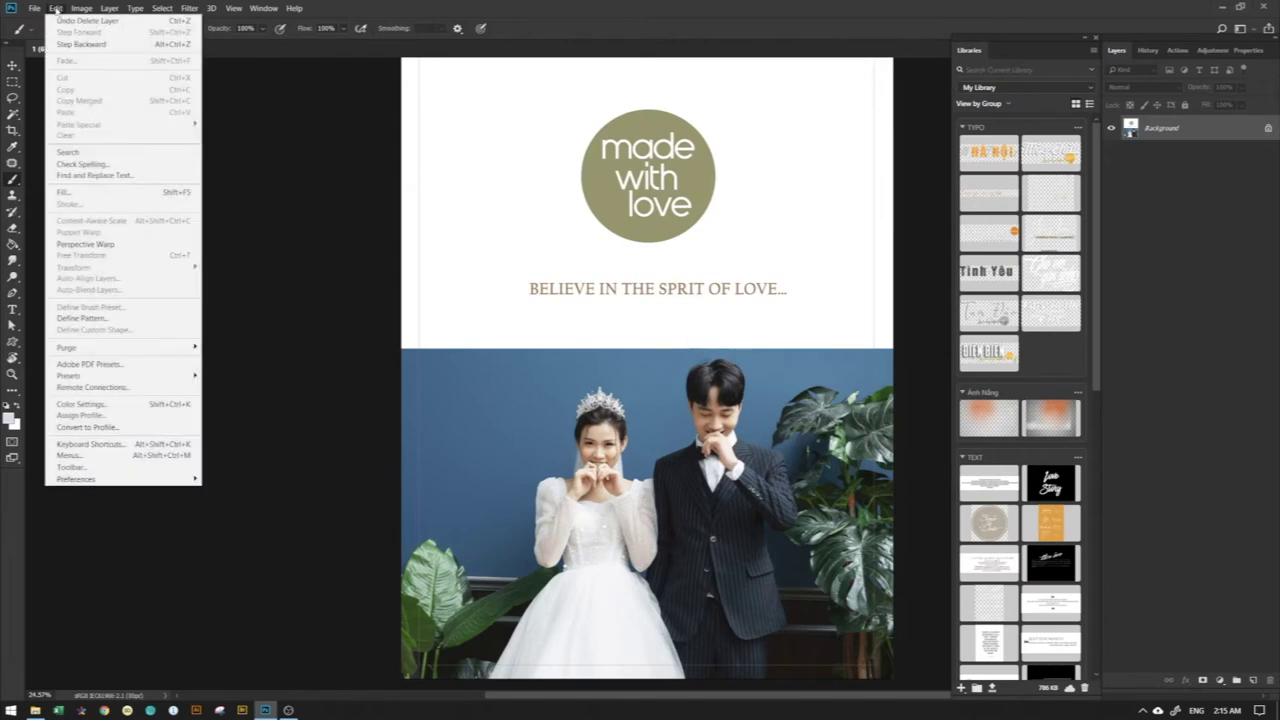
click(103, 446)
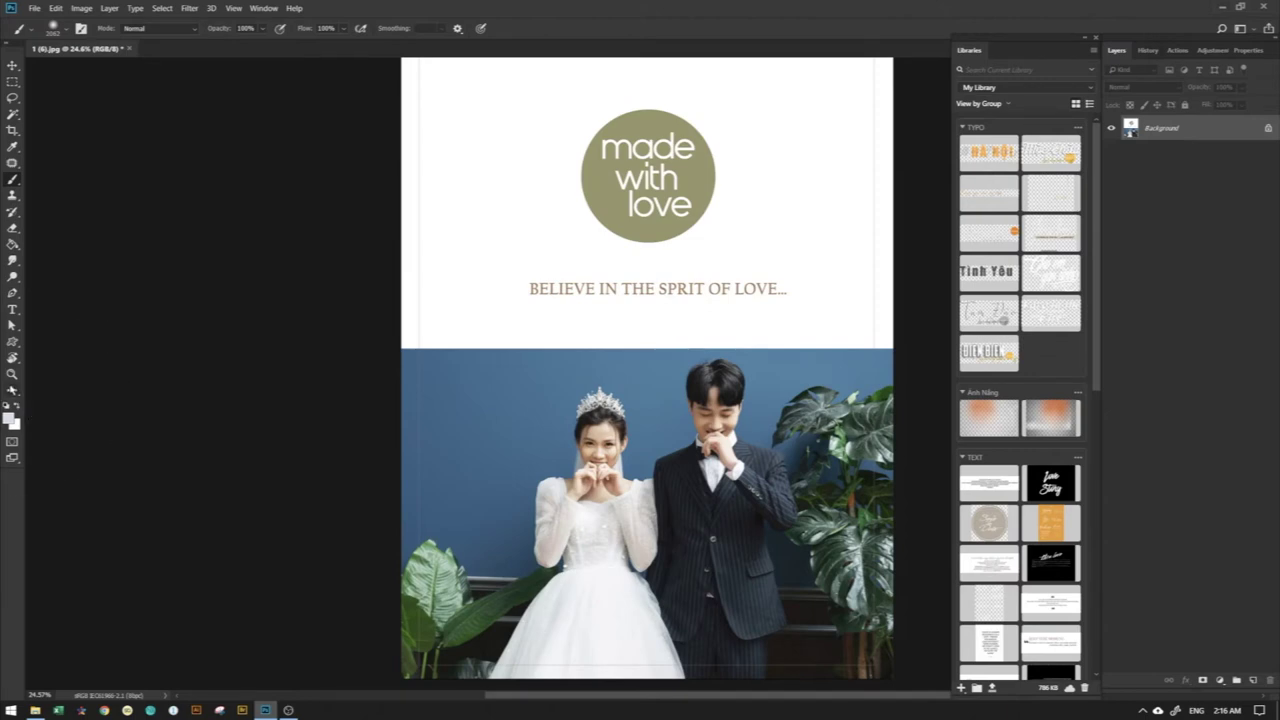
click(12, 390)
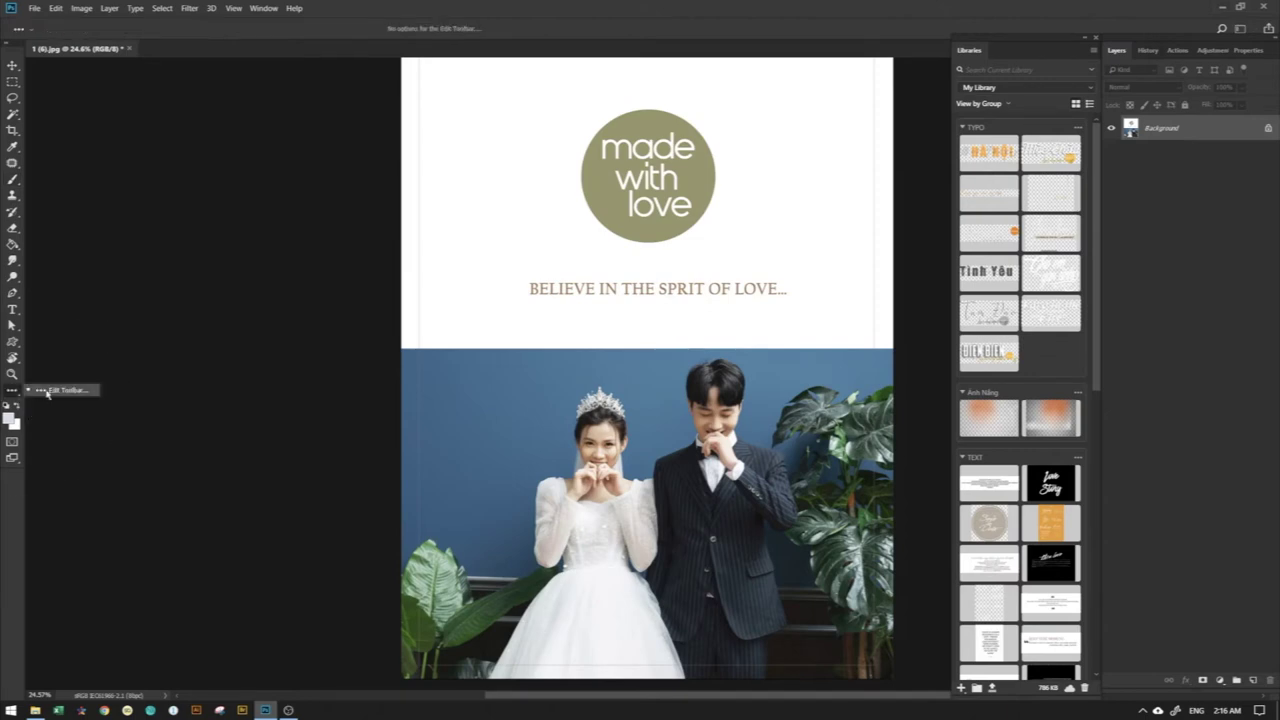
click(60, 390)
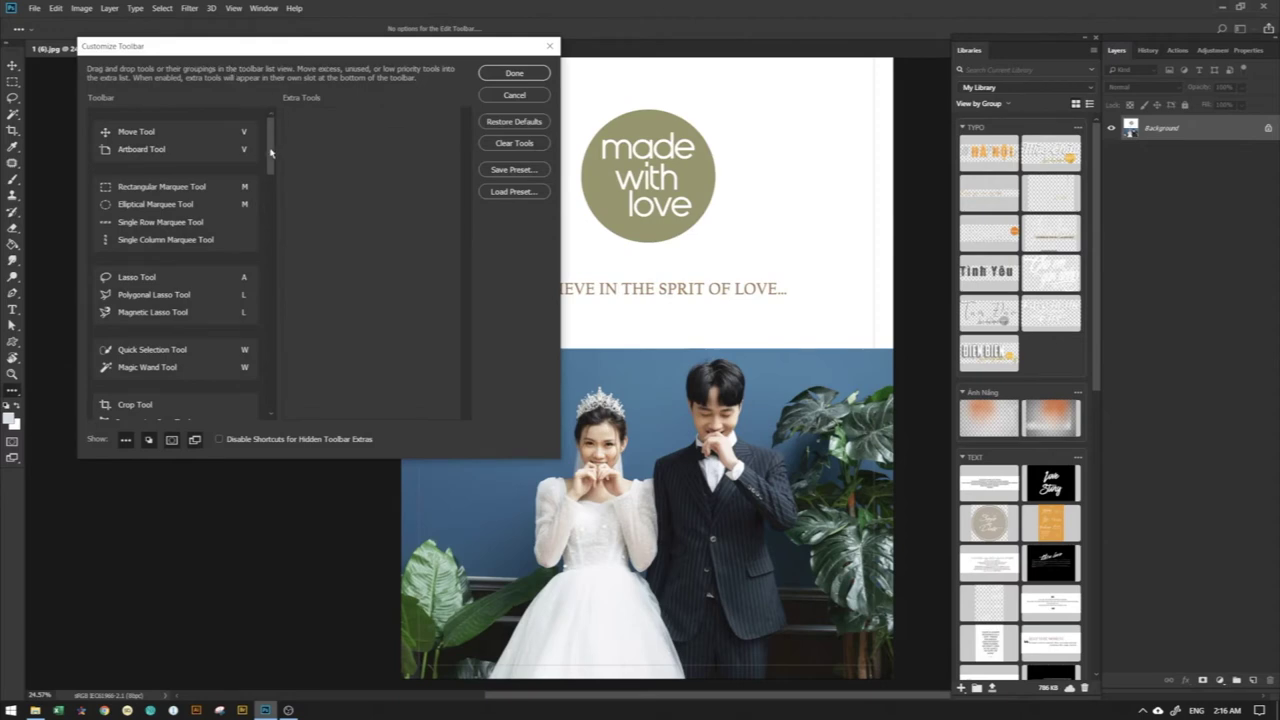
drag(271, 152, 275, 131)
drag(268, 140, 274, 190)
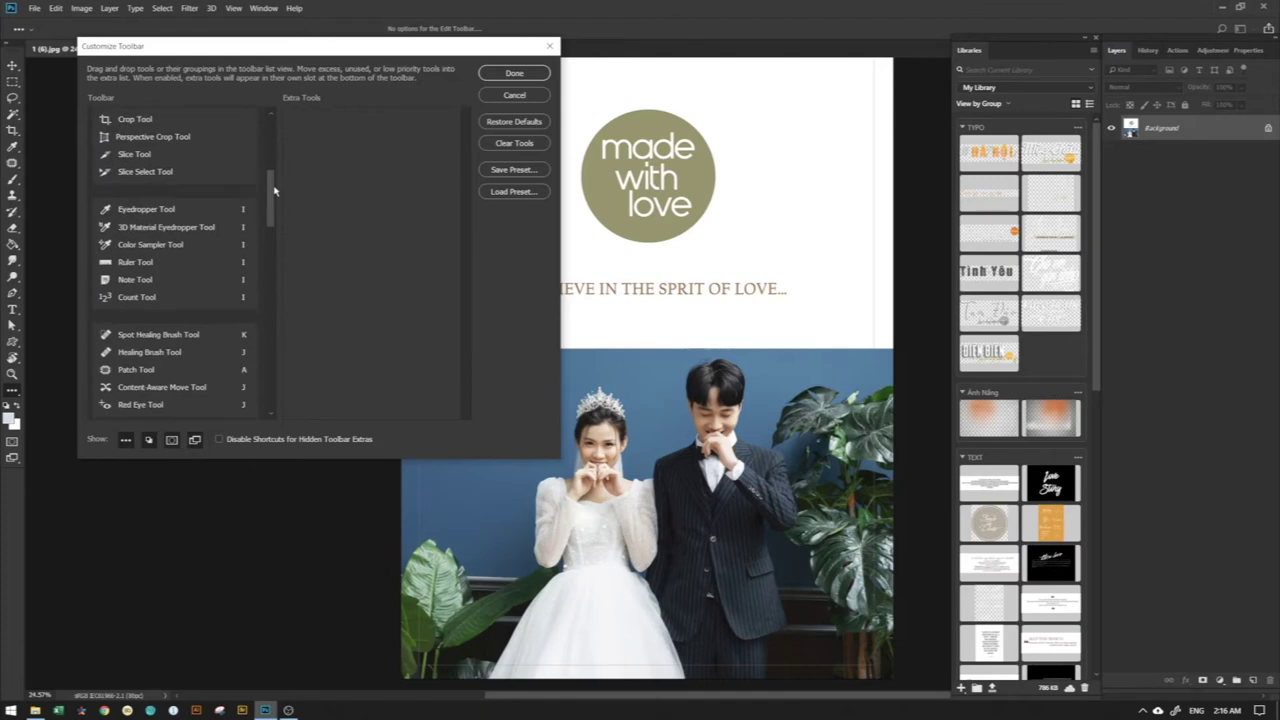
drag(274, 190, 278, 218)
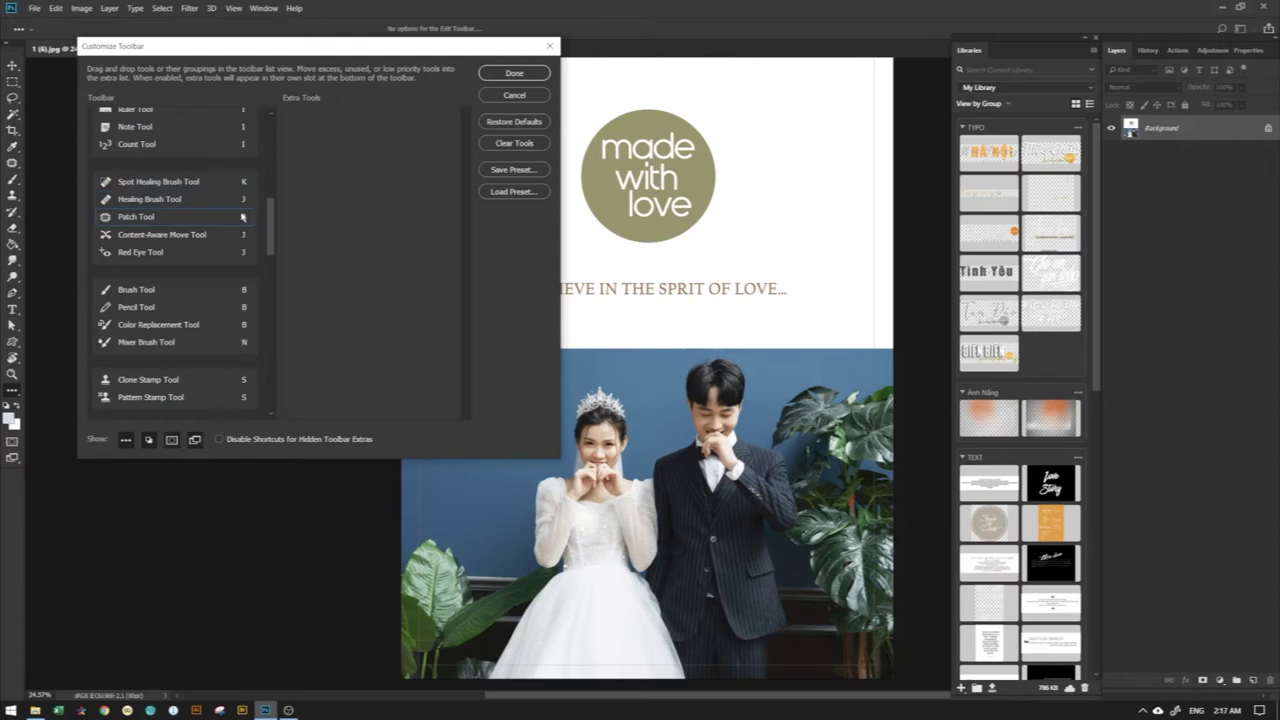
- Close the toolbar customisation, zoom in, and draw then clear a lasso selection beside the bride
click(518, 78)
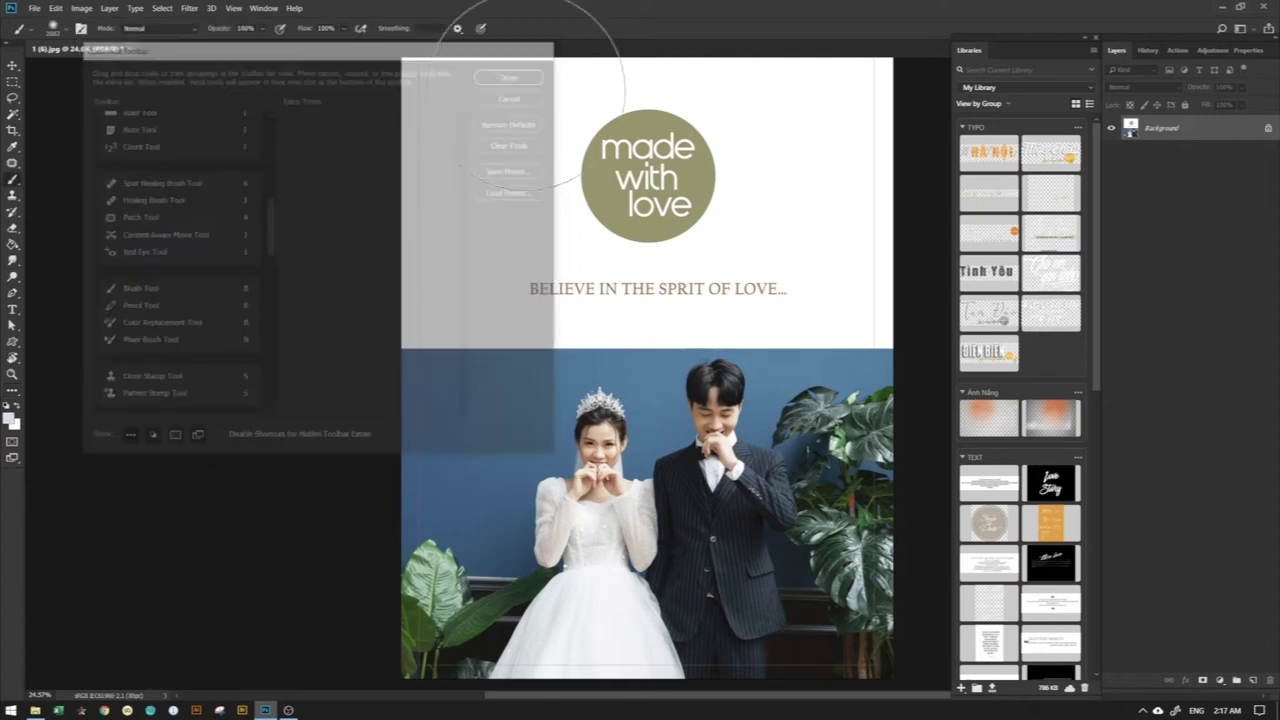
key(l)
scroll(711, 497, up, 2)
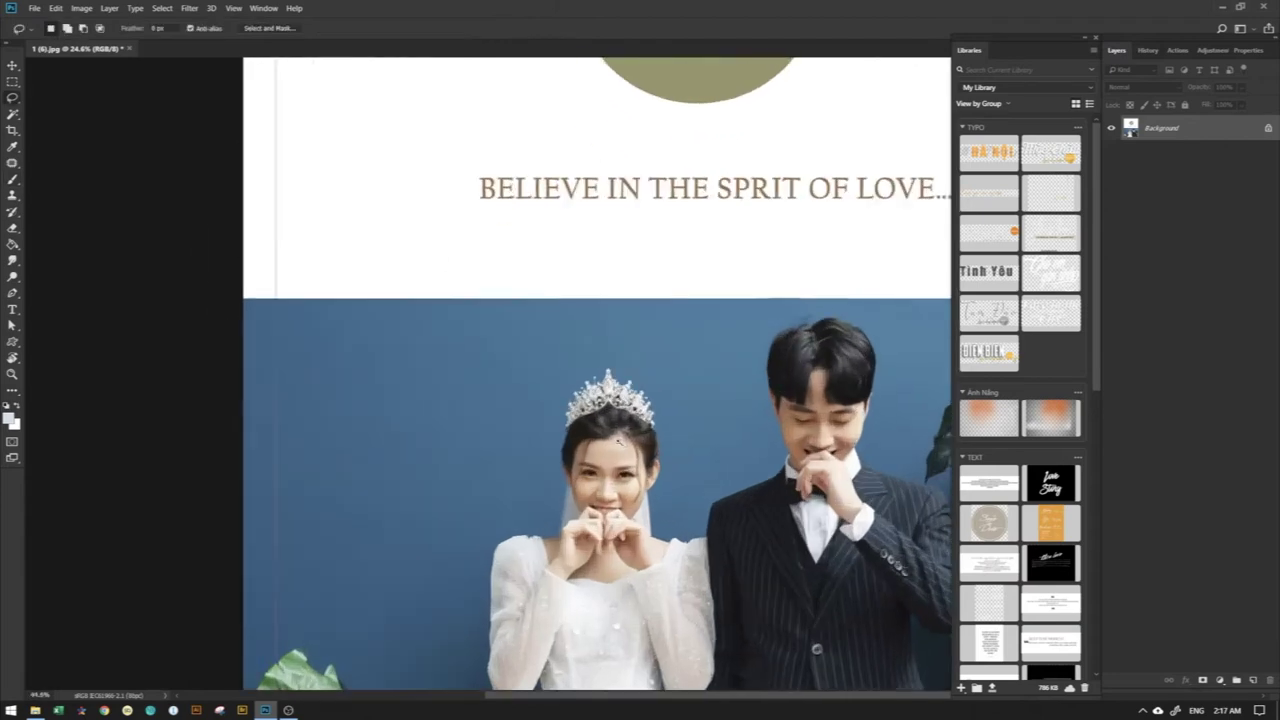
scroll(711, 497, up, 2)
mouse_move(437, 367)
mouse_down()
mouse_move(410, 458)
mouse_move(445, 330)
mouse_up()
key(ctrl+d)
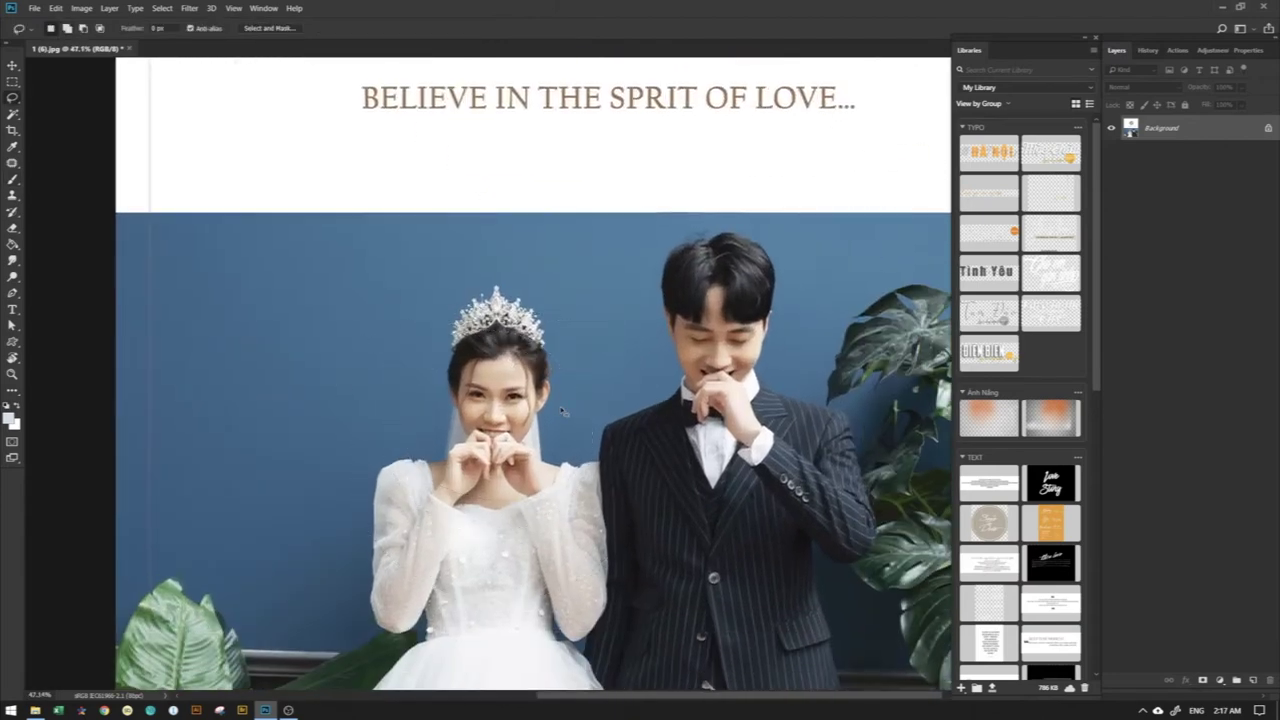
- Try the Spot Healing Brush on the bride's forehead and dismiss the resulting error
key(j)
scroll(487, 393, up, 5)
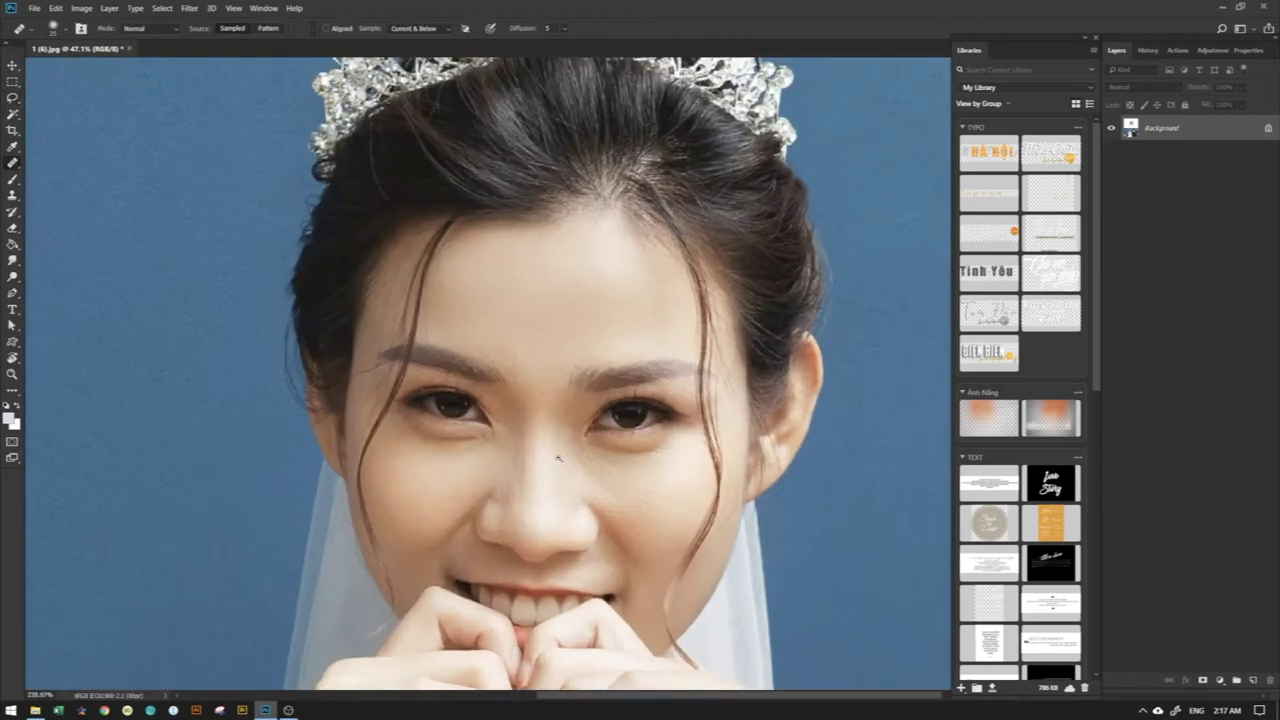
click(528, 292)
key(Return)
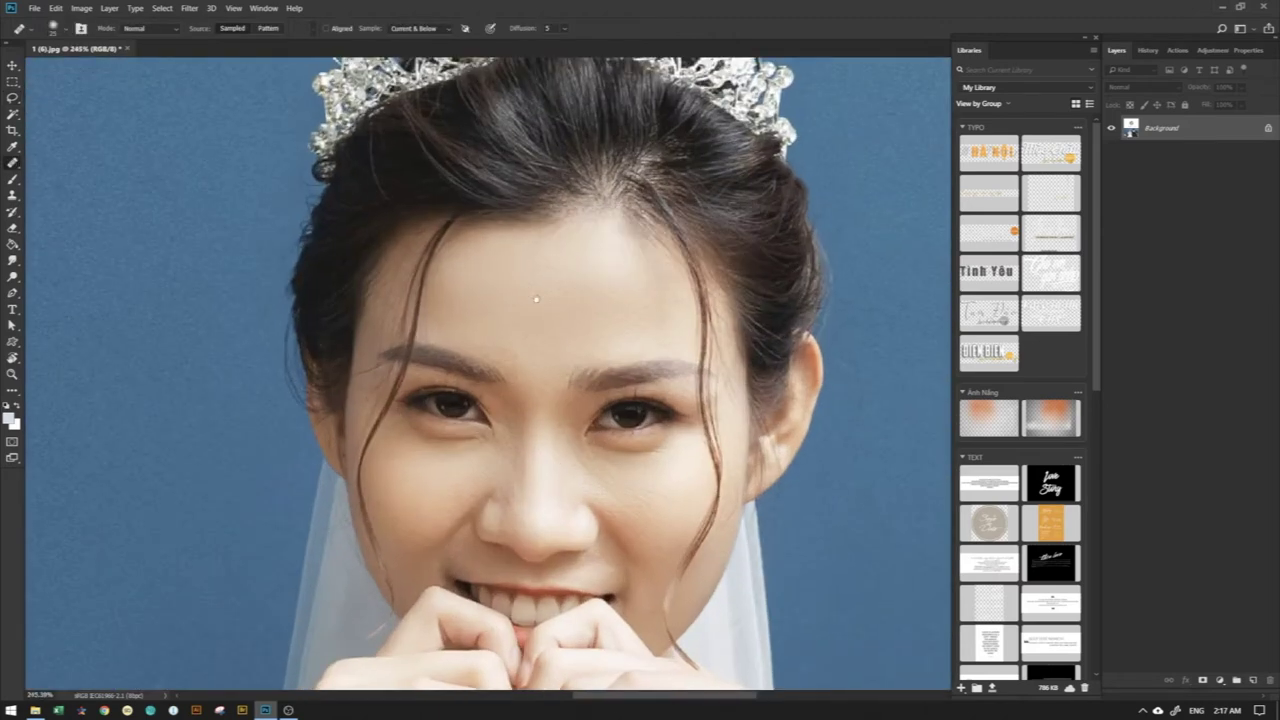
scroll(536, 298, down, 1)
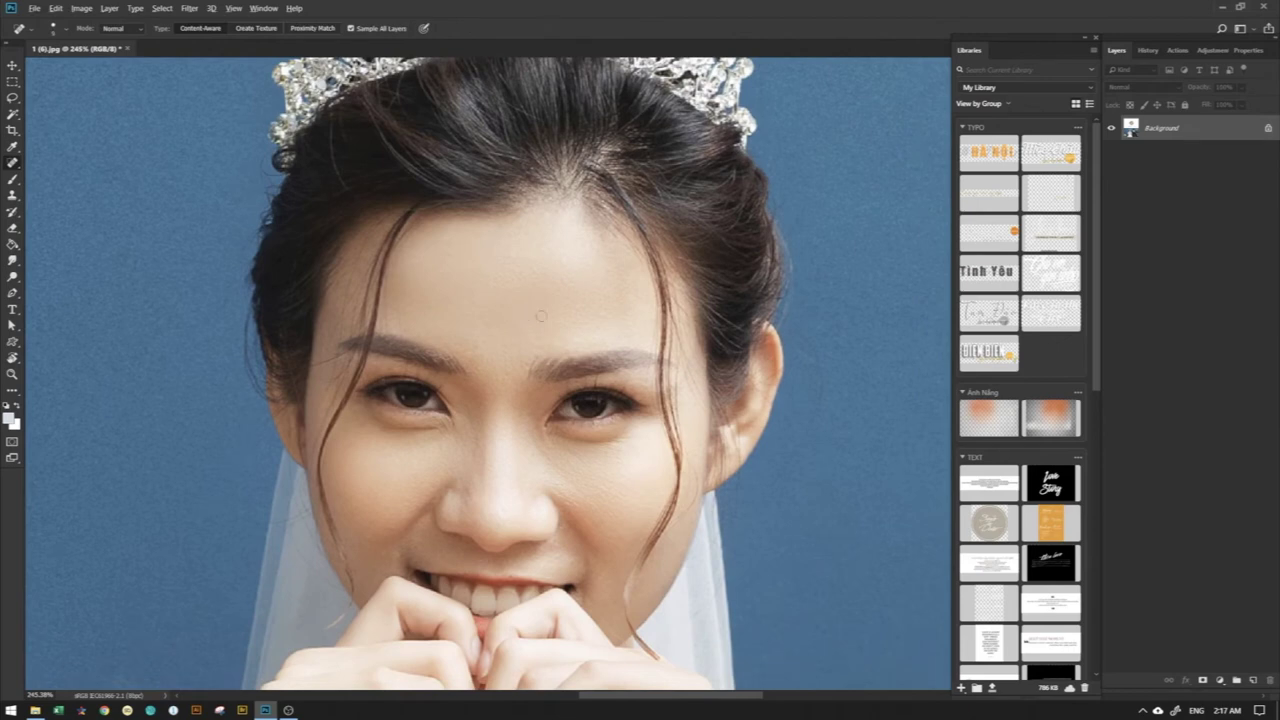
scroll(524, 320, right, 5)
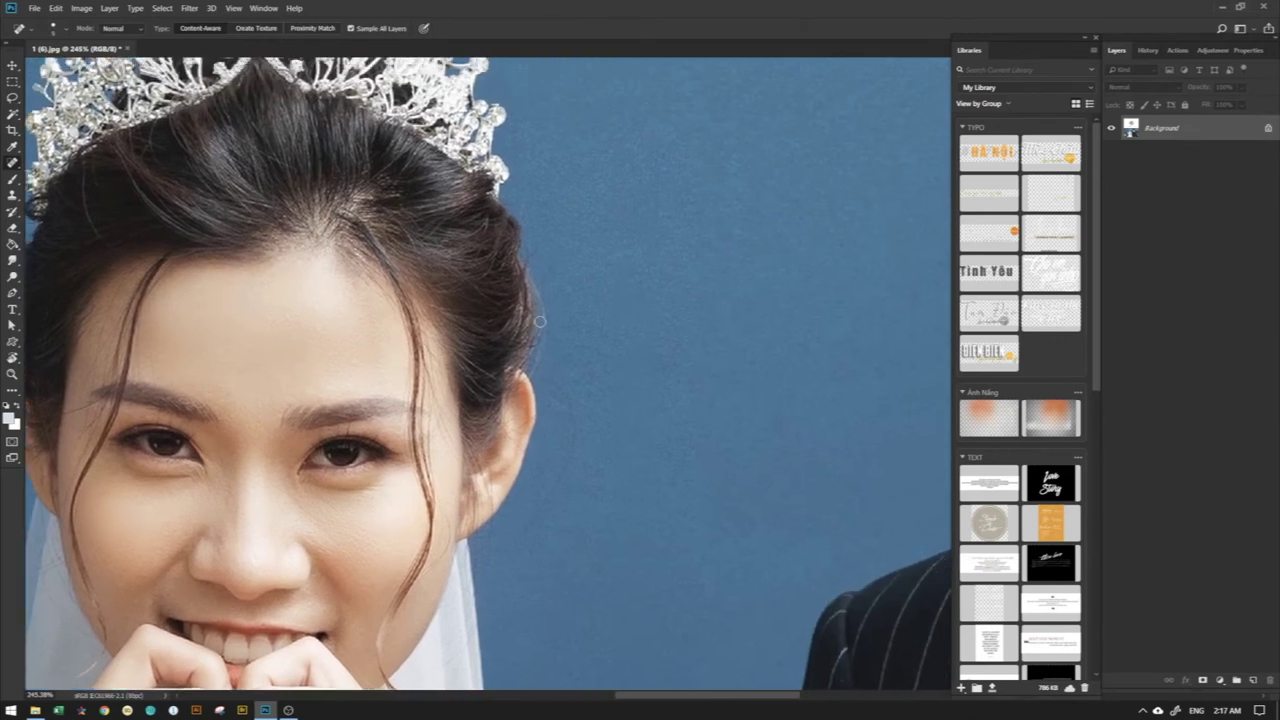
- Outline and clear several Patch tool selections on the forehead and above the left brow
key(l)
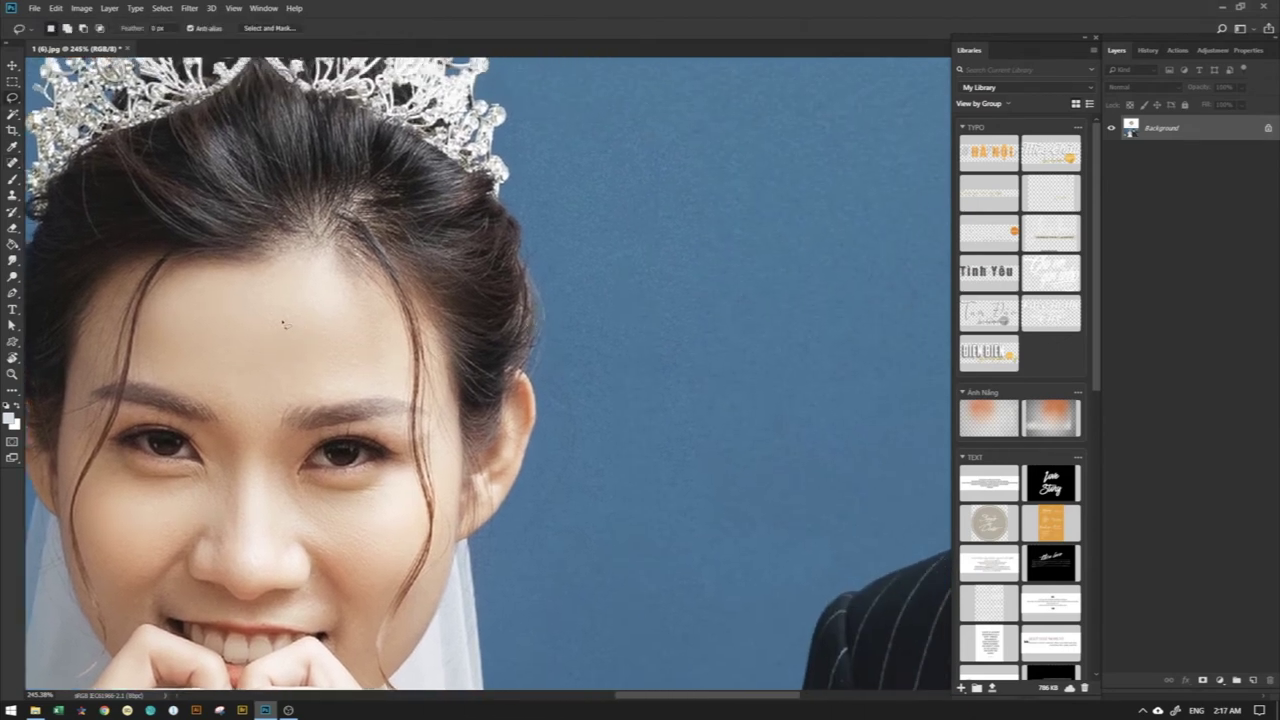
scroll(273, 313, up, 2)
key(shift+j)
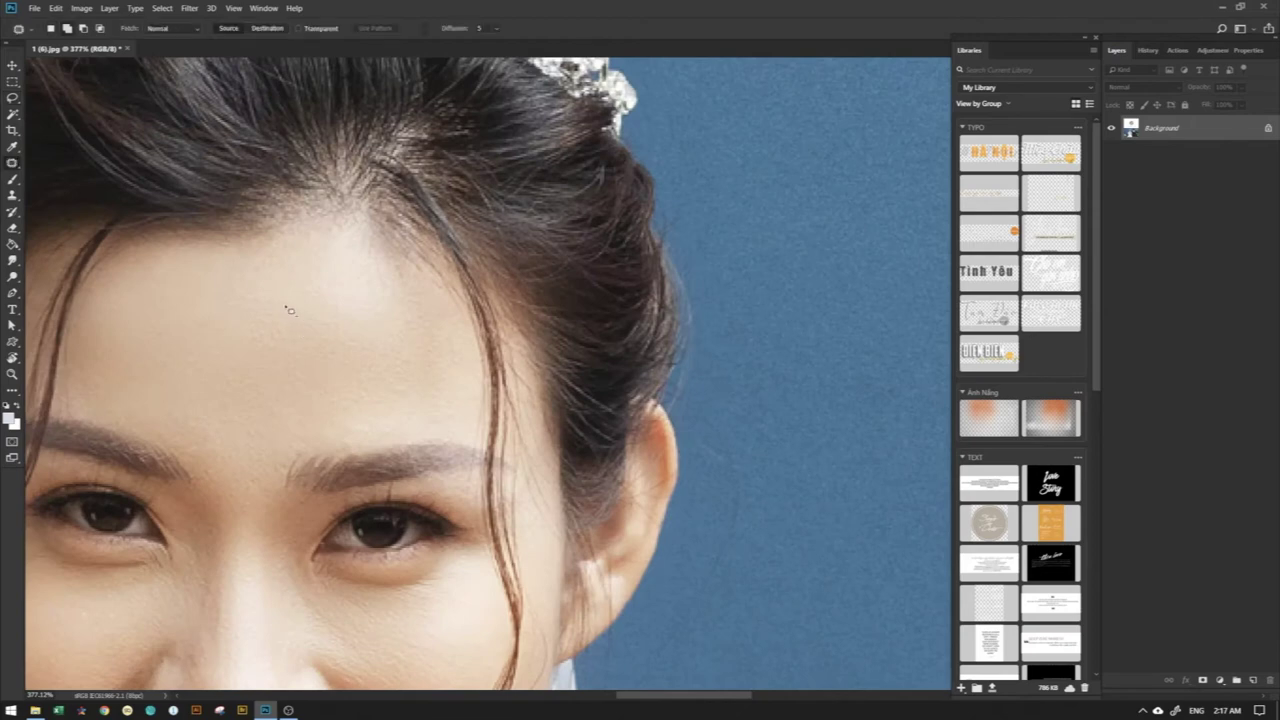
scroll(300, 310, left, 3)
scroll(360, 303, left, 2)
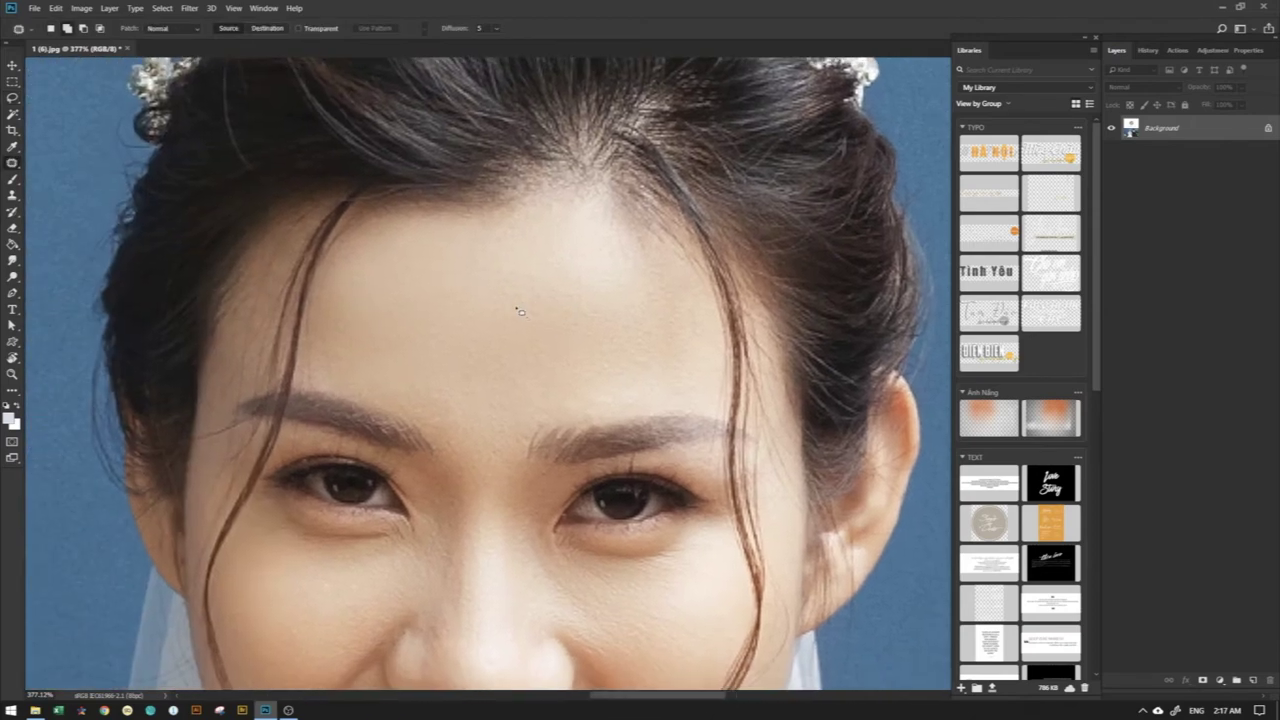
drag(518, 310, 531, 331)
key(ctrl+d)
scroll(283, 280, up, 3)
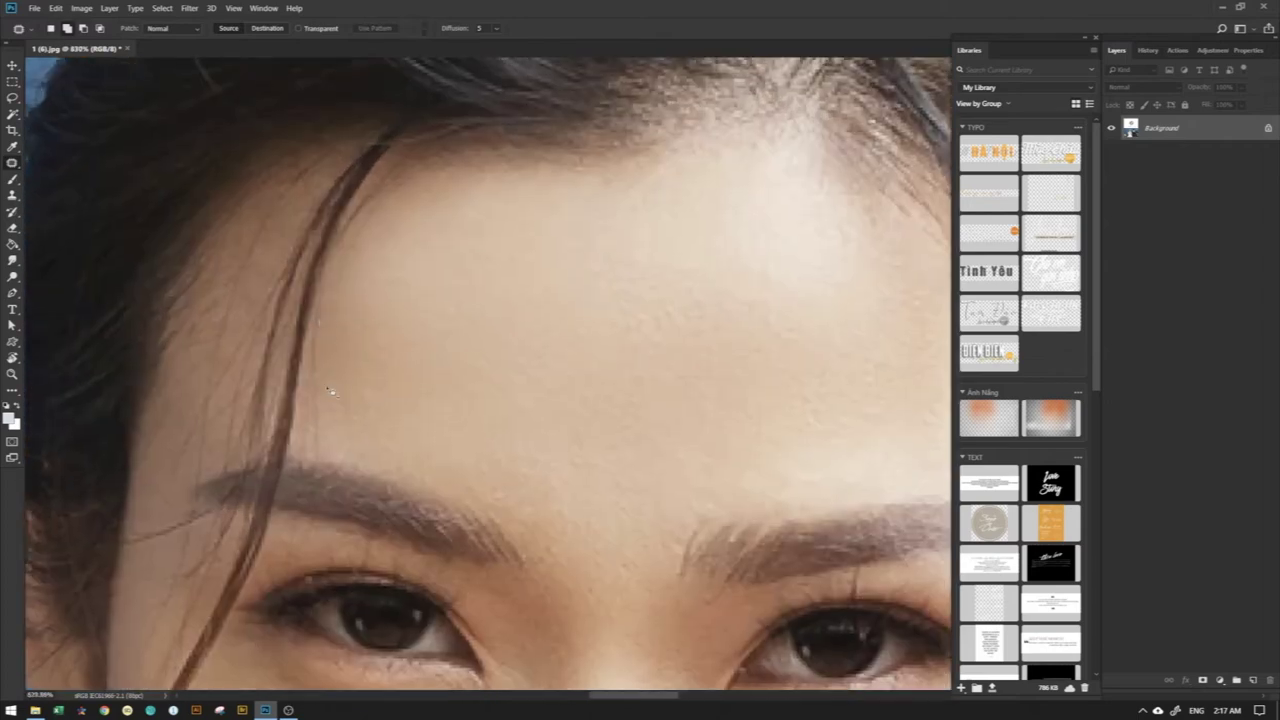
drag(316, 376, 330, 422)
drag(320, 374, 345, 411)
key(ctrl+d)
- Zoom out and open Keyboard Shortcuts and Menus with Alt+Shift+Ctrl+K
scroll(440, 362, down, 5)
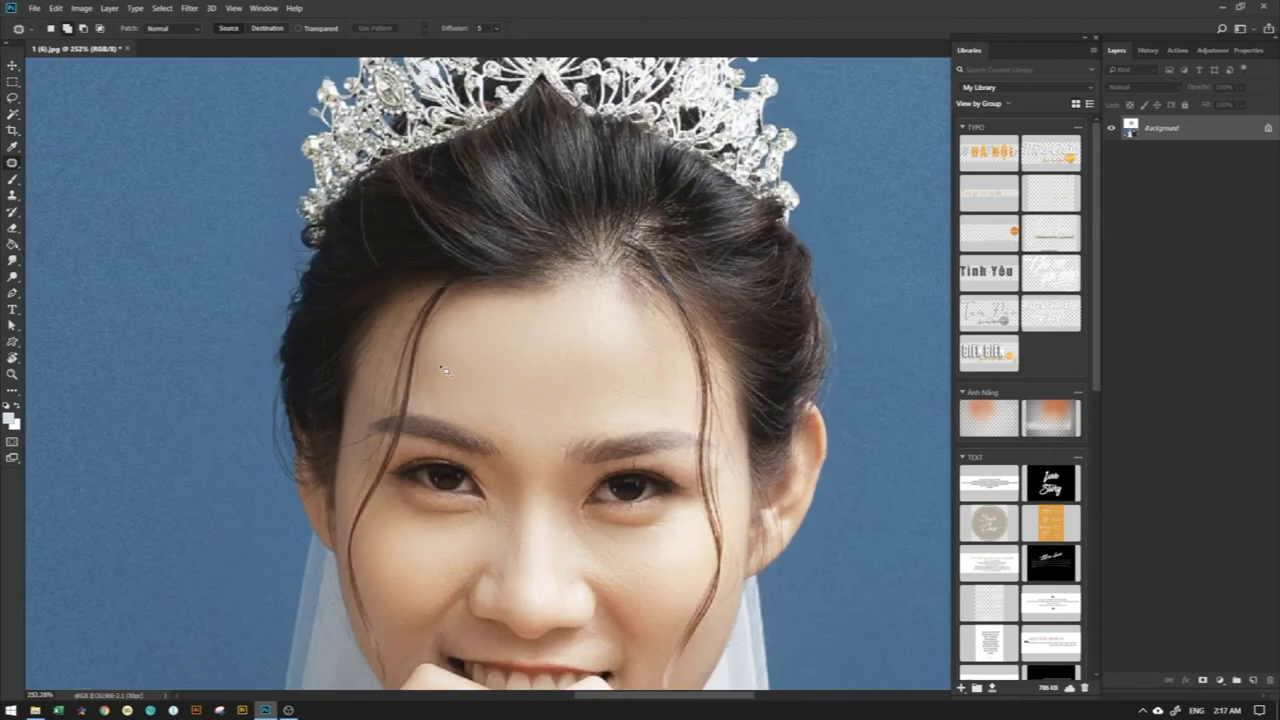
scroll(440, 362, up, 3)
scroll(375, 348, down, 2)
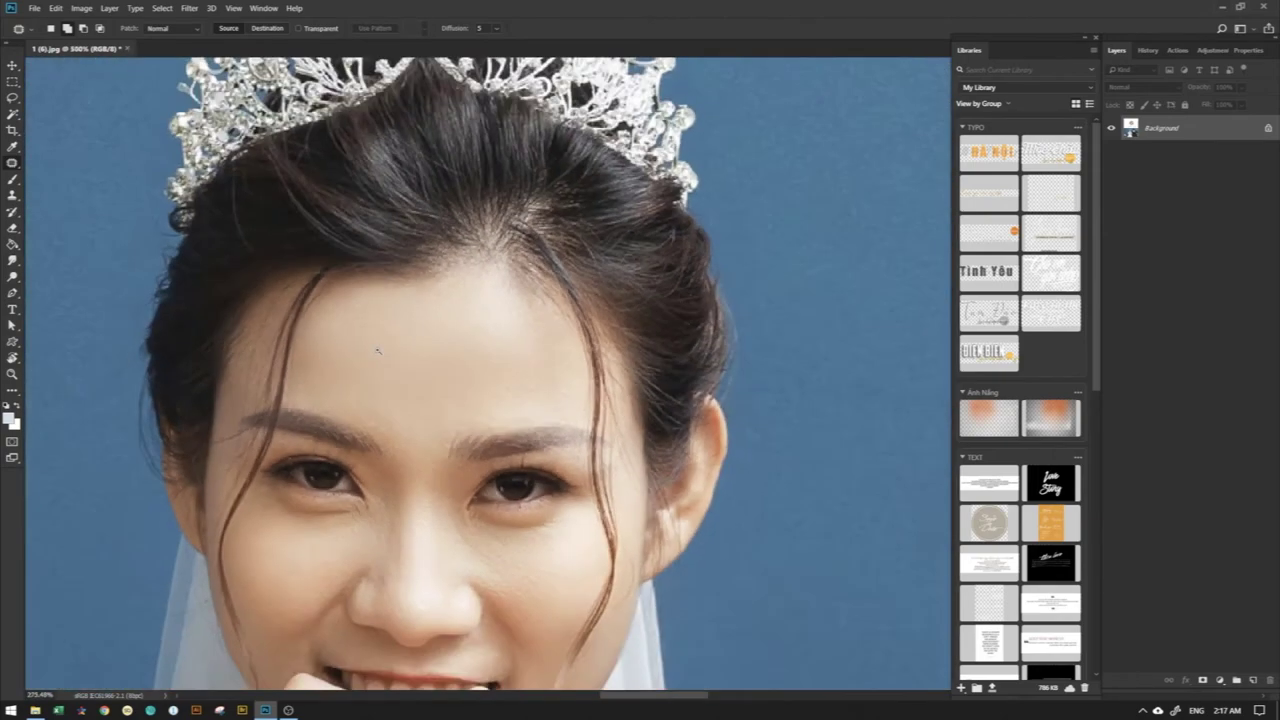
scroll(340, 340, down, 2)
scroll(337, 338, down, 1)
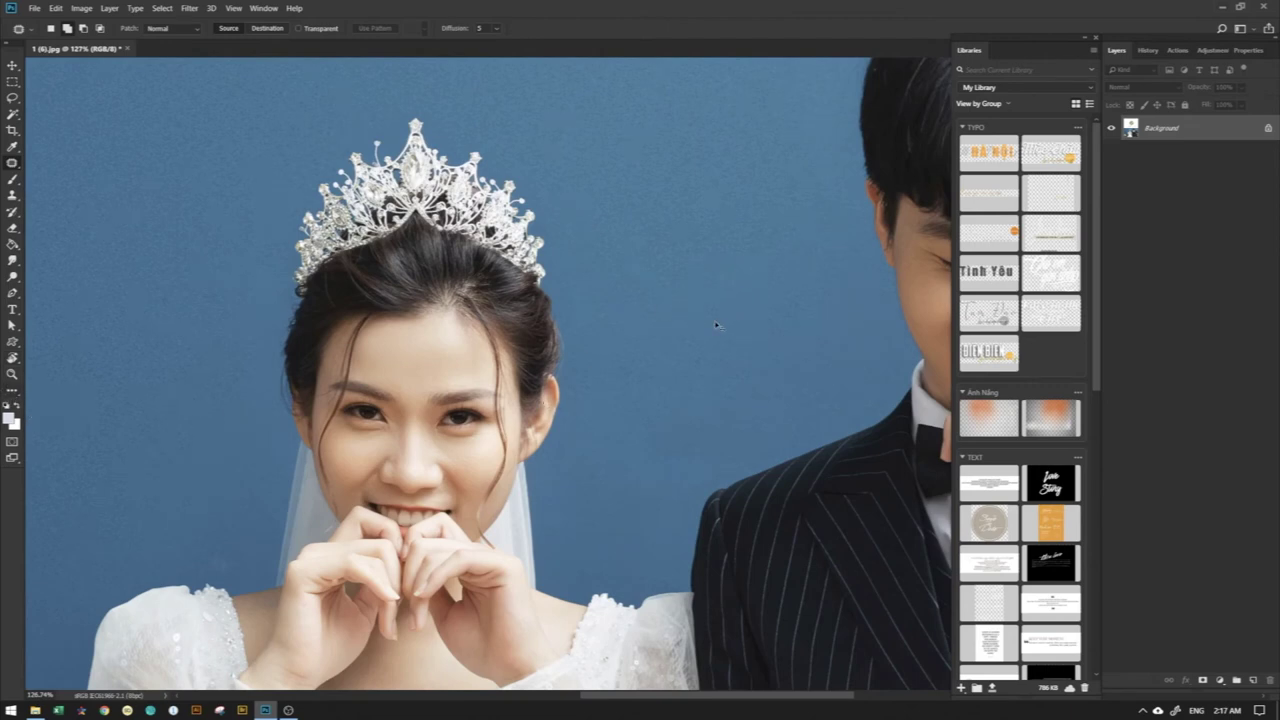
key(ctrl+alt+shift+k)
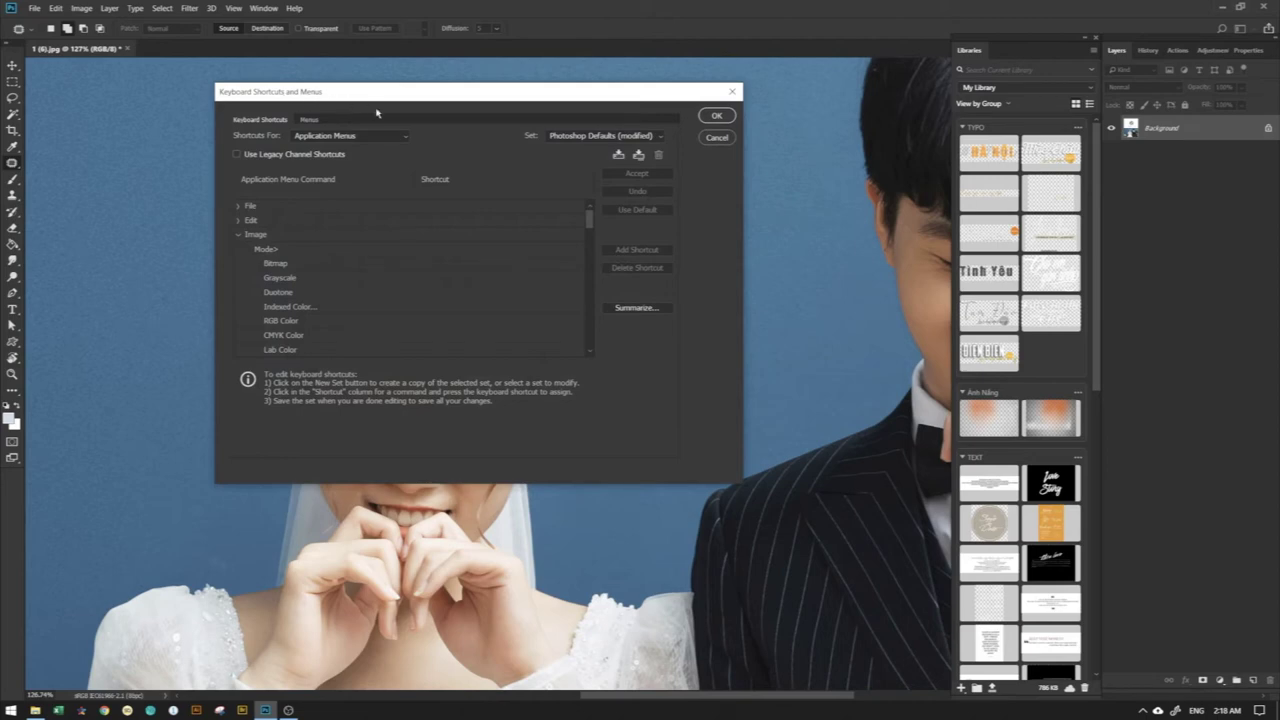
- Collapse Image, switch Shortcuts For to Tools, scroll the tool list, and close with OK
click(238, 234)
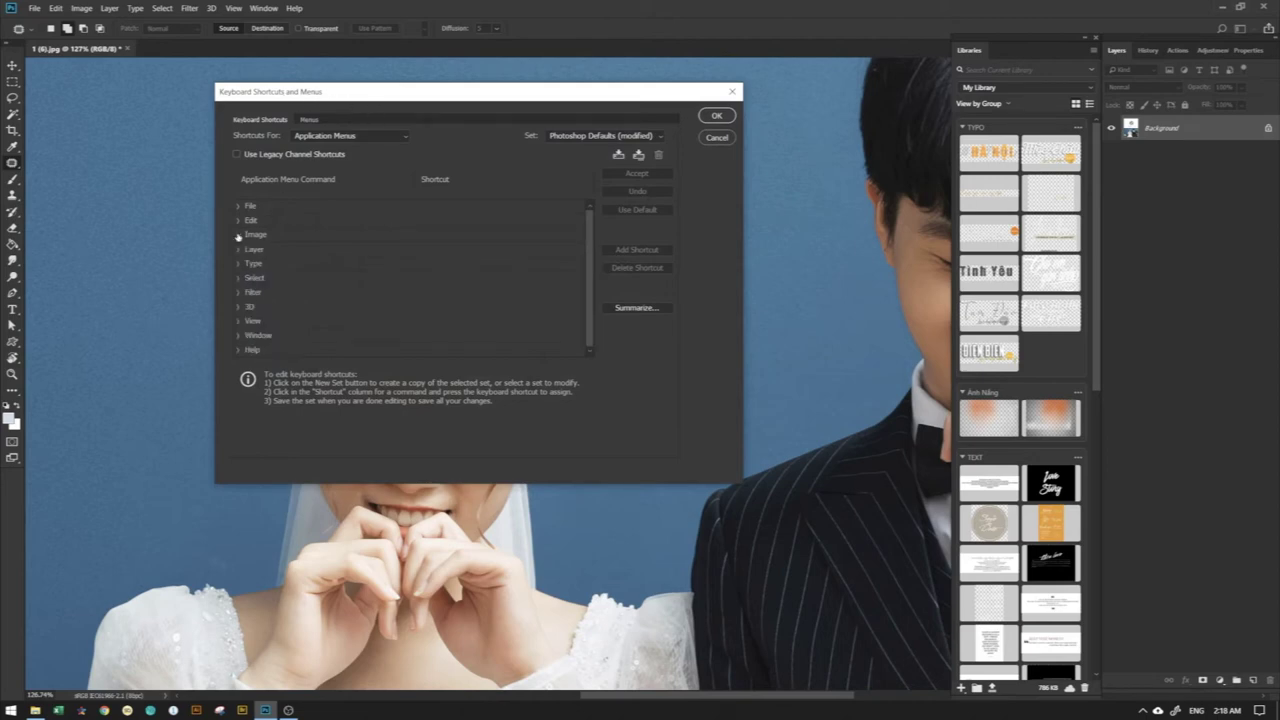
click(320, 136)
click(318, 164)
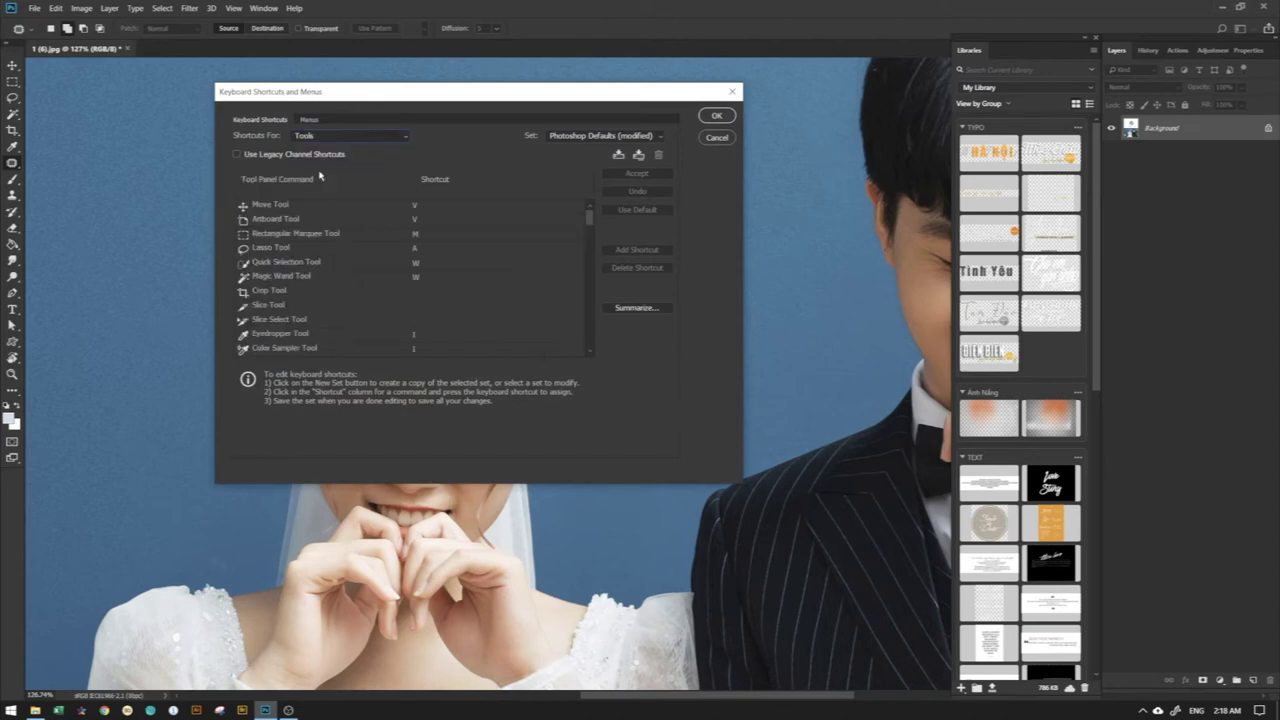
drag(589, 220, 595, 270)
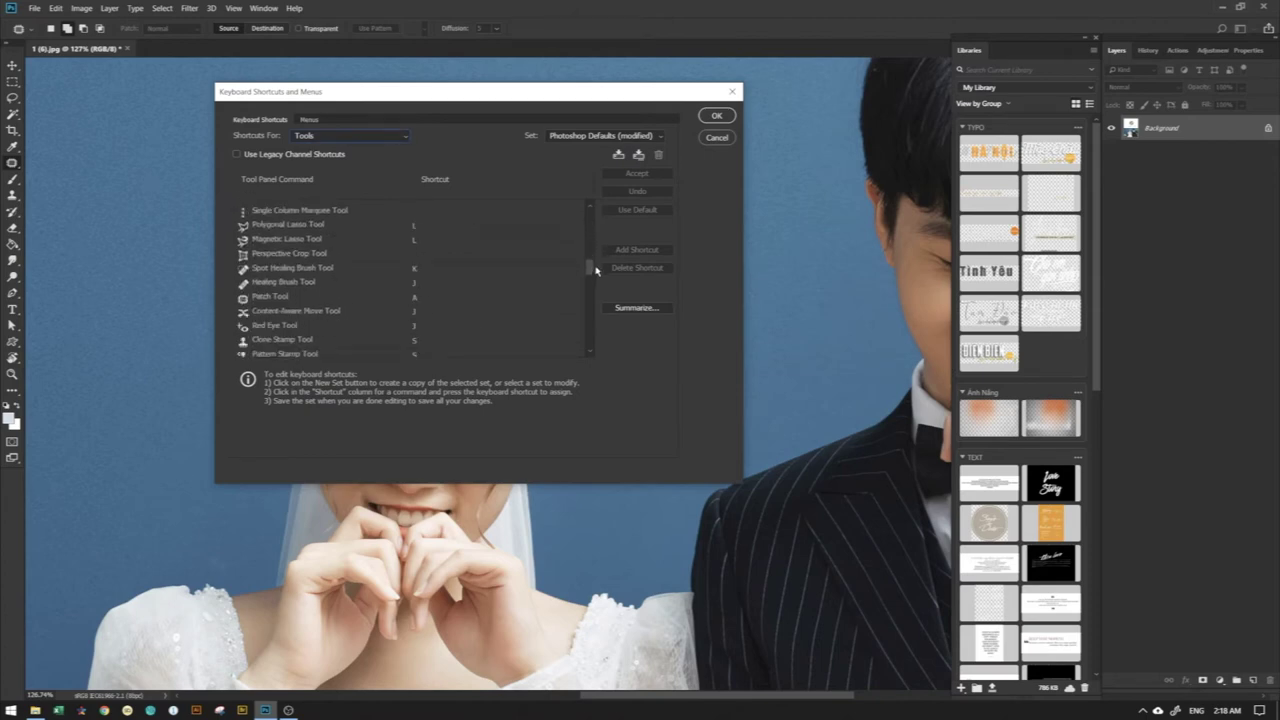
drag(595, 270, 597, 316)
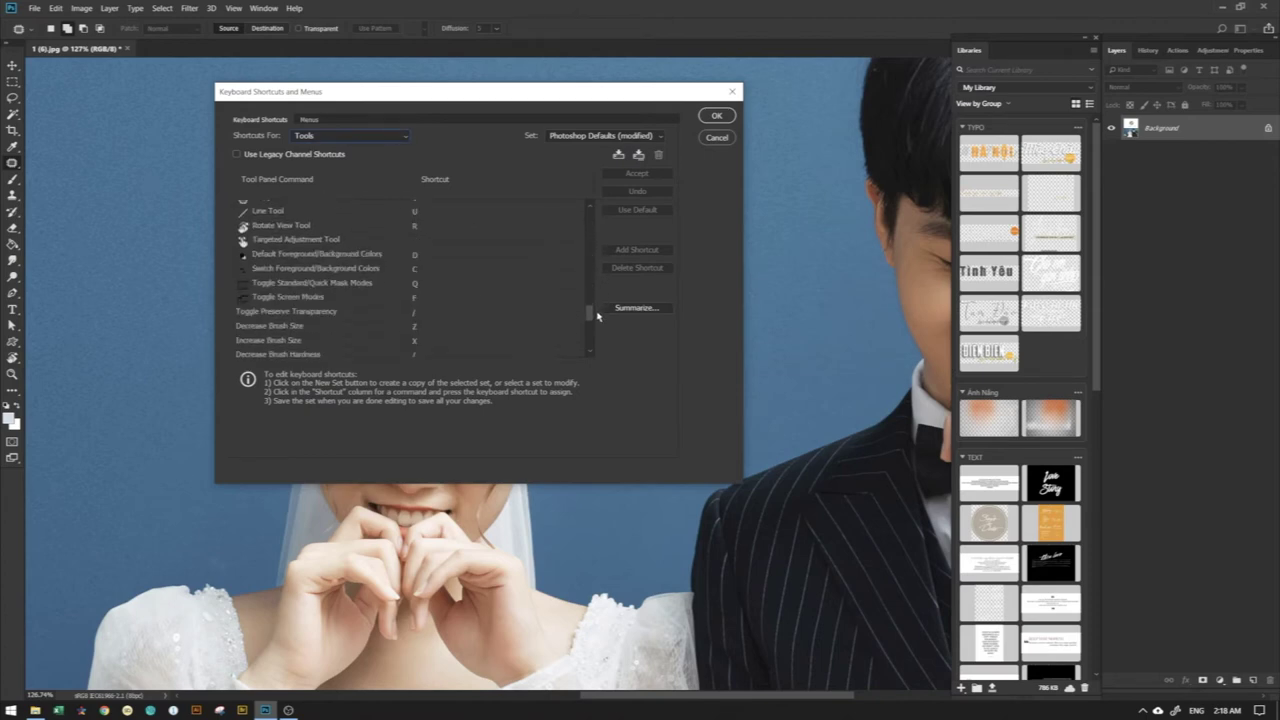
scroll(597, 316, down, 1)
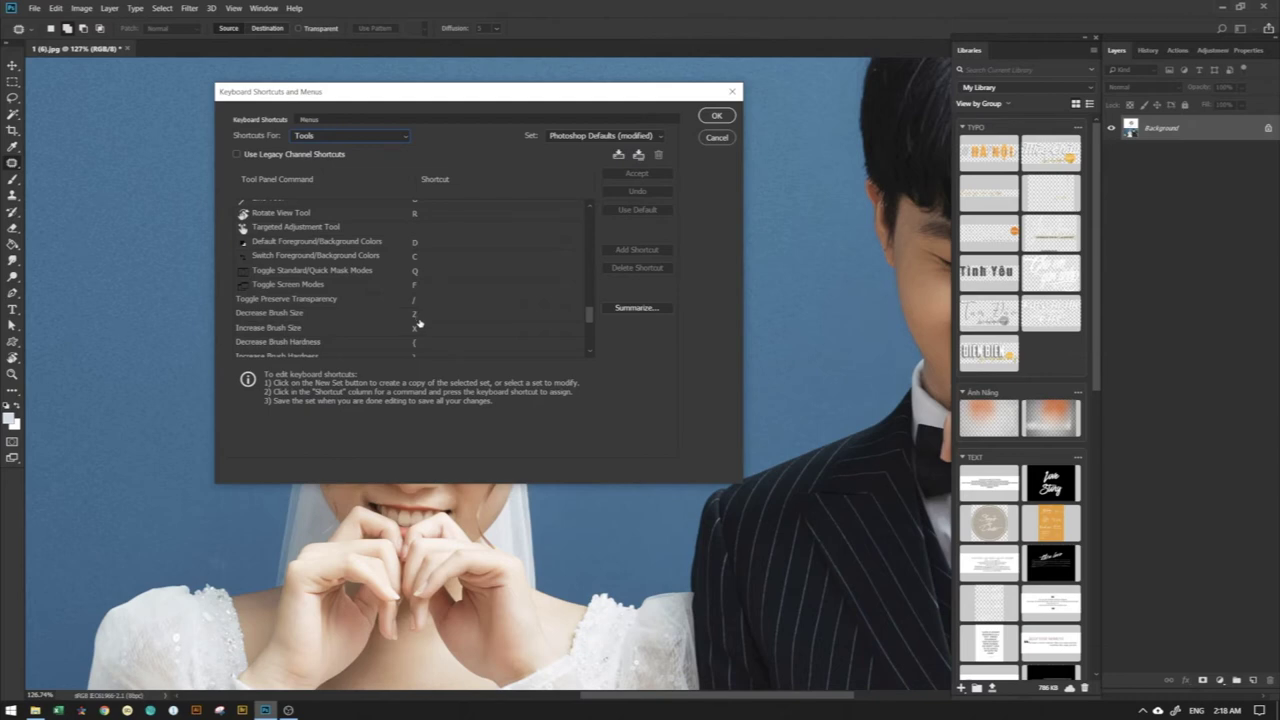
click(720, 115)
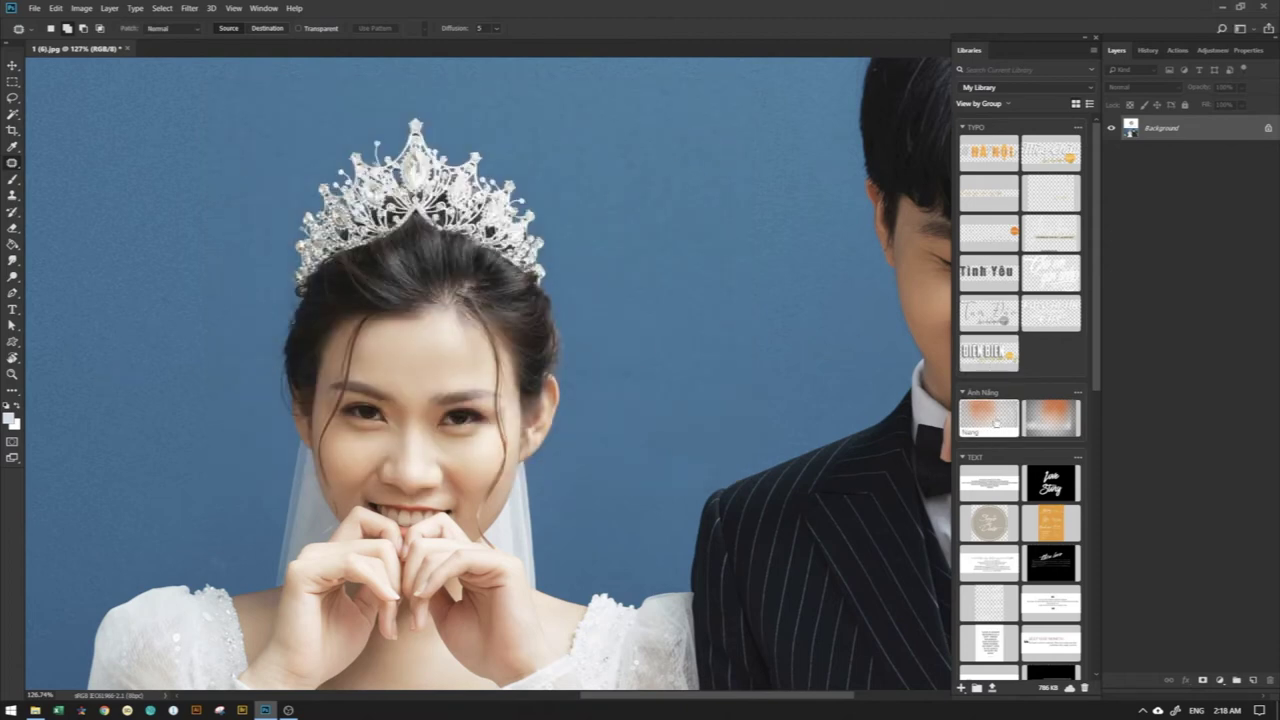
- Add a Hue/Saturation 1 layer with Saturation -14, then invert its mask to black with Ctrl+I
click(1223, 681)
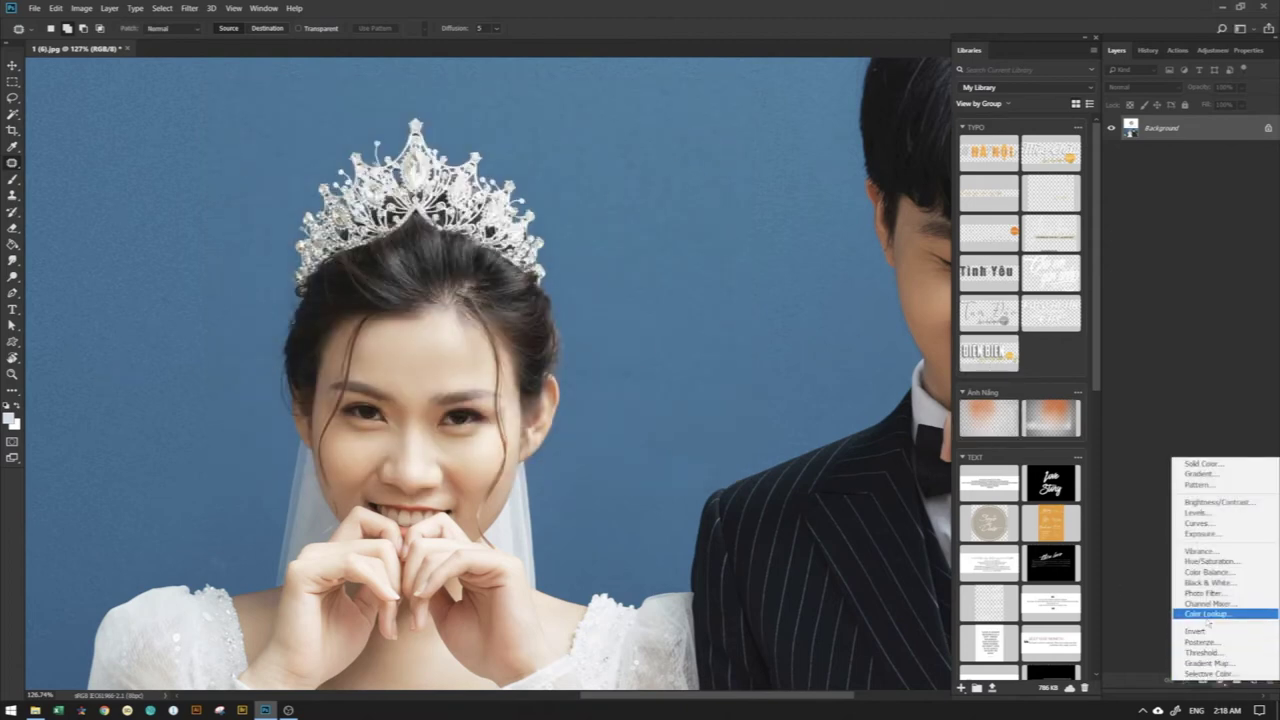
click(1208, 561)
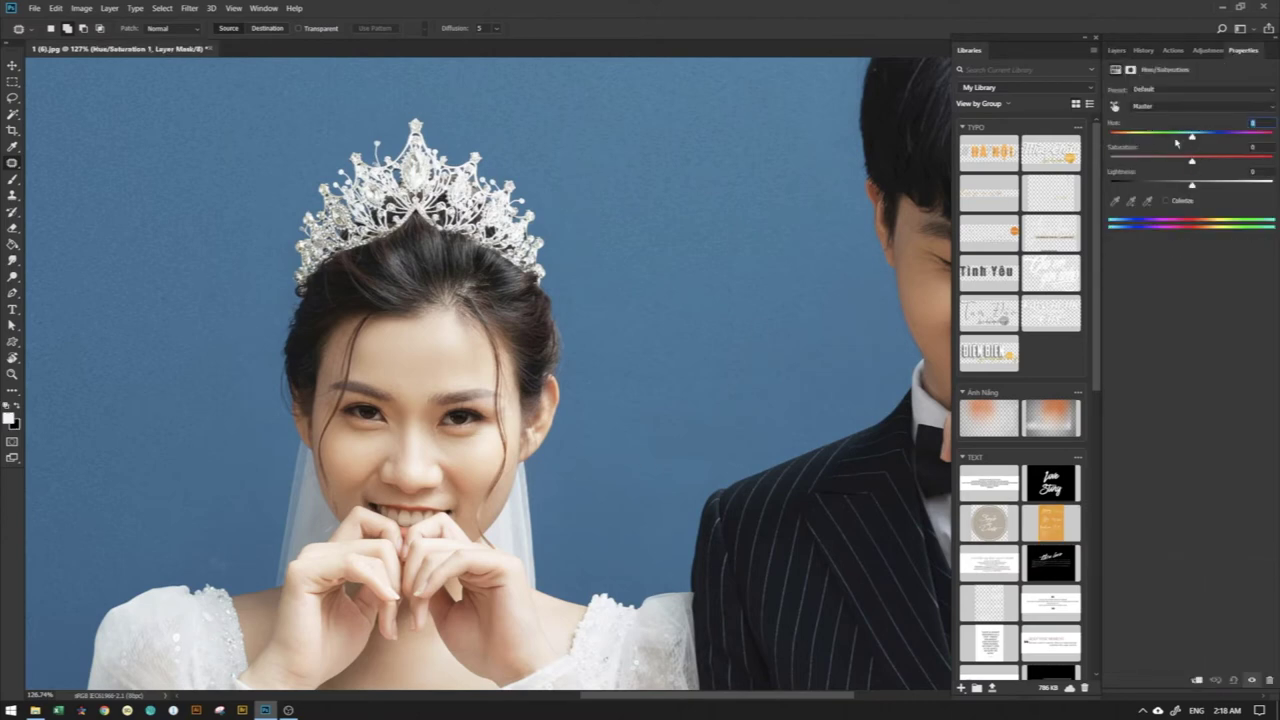
drag(1191, 160, 1181, 160)
click(1115, 50)
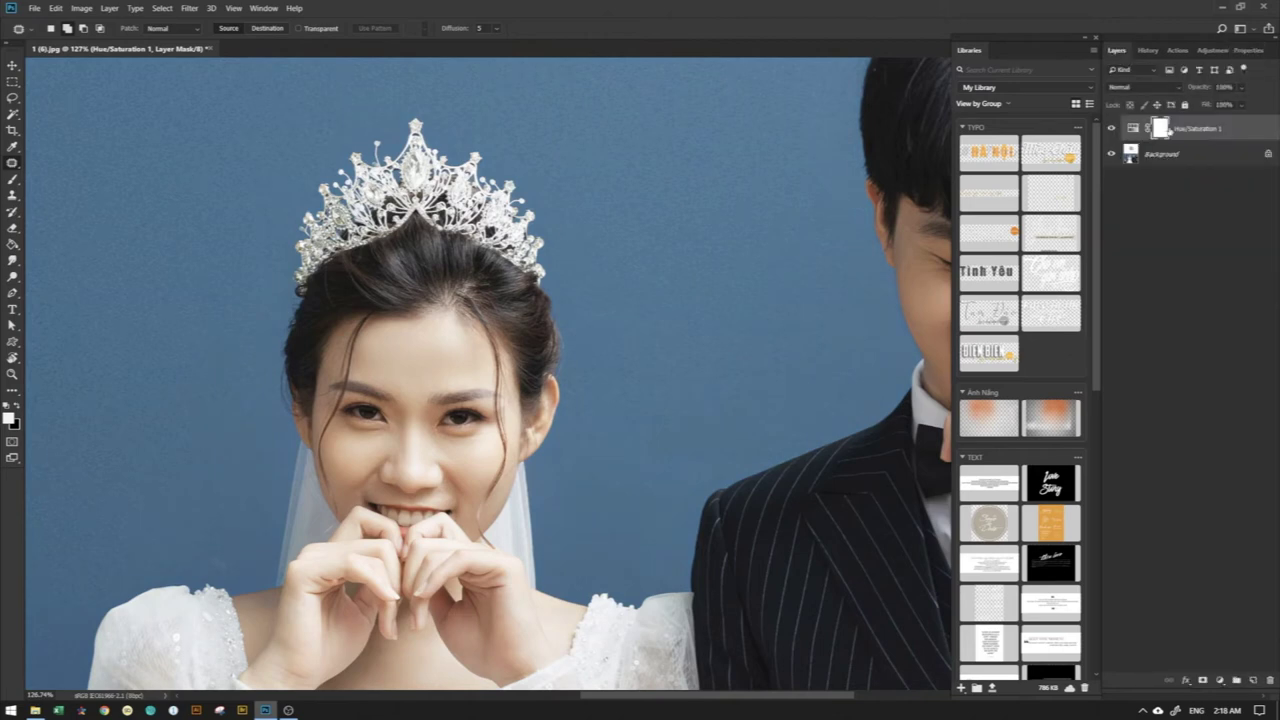
key(ctrl+i)
key(ctrl+i)
key(ctrl+i)
- Pick the Brush tool, check its presets, swap colours twice, and size it to about 300 px
key(b)
right_click(404, 452)
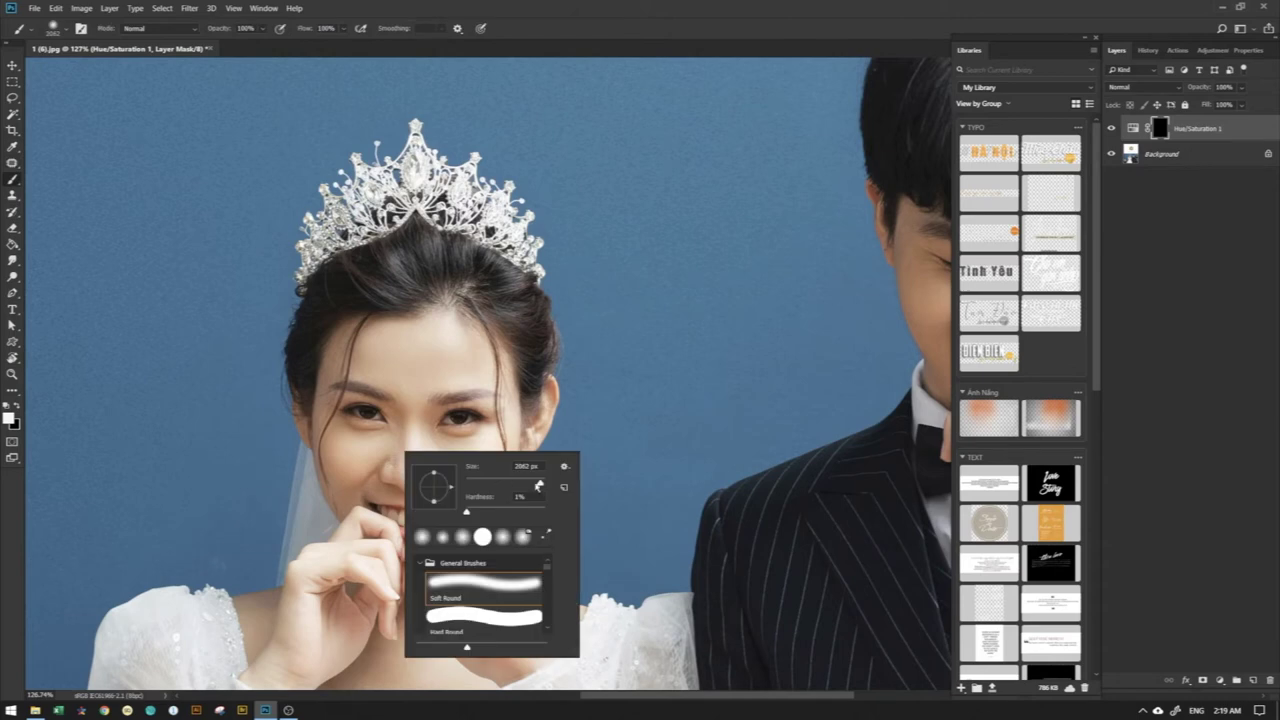
key(Escape)
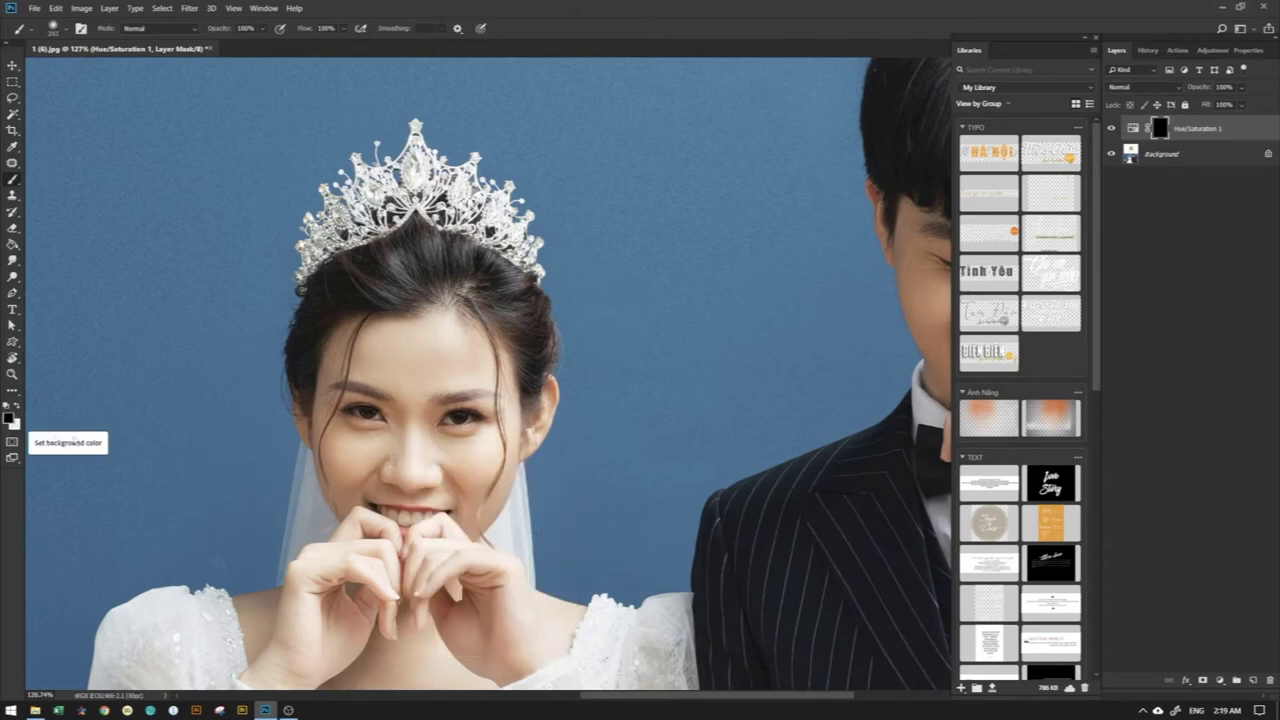
key(x)
key(x)
key(x)
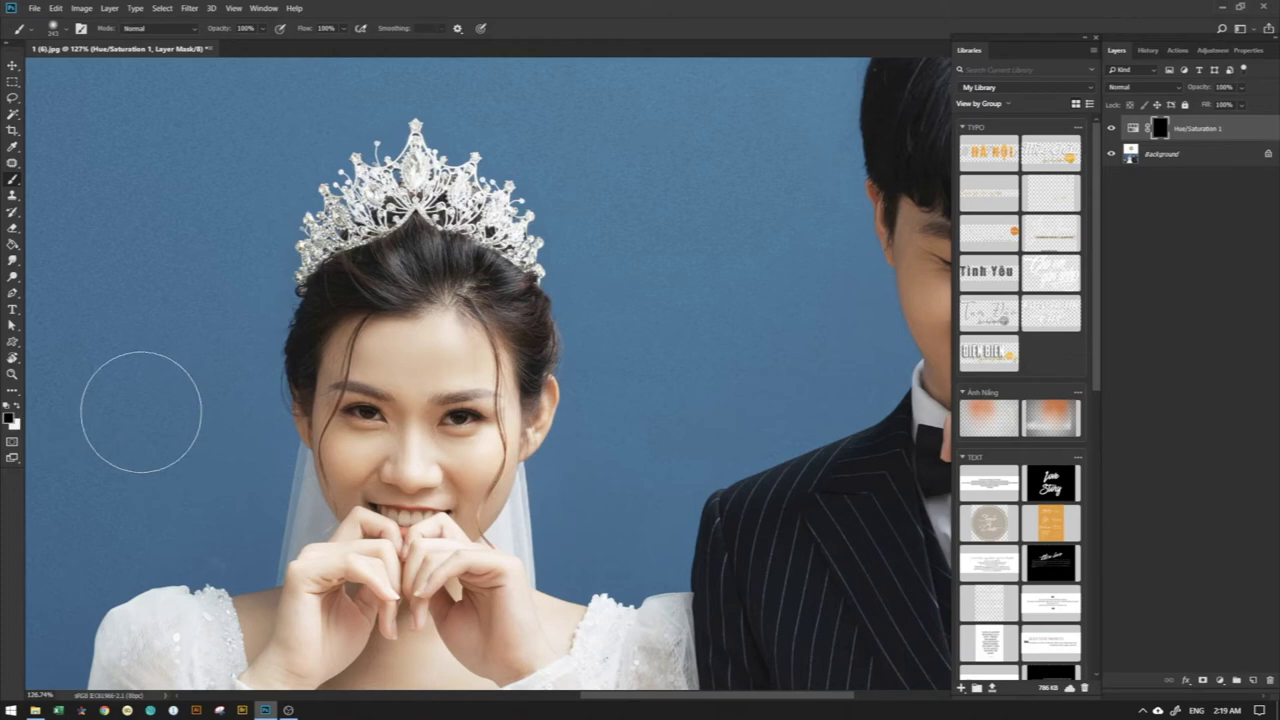
key(x)
key(x)
key(x)
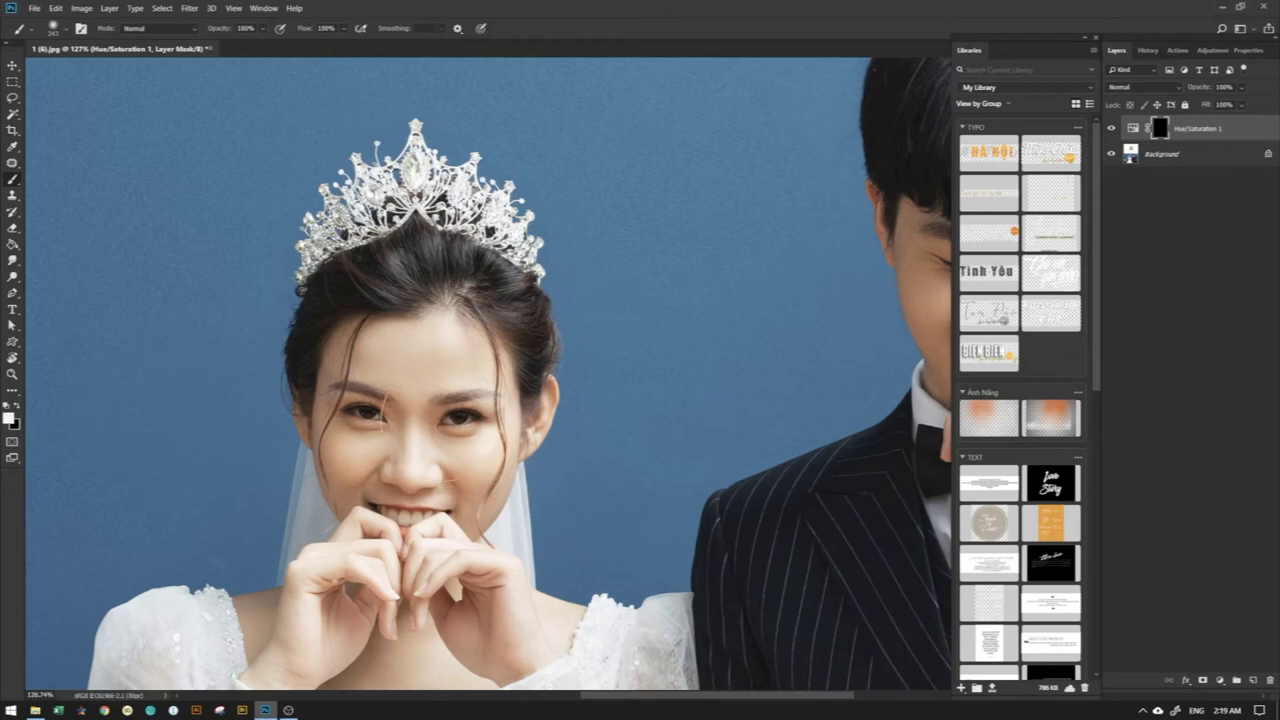
key([)
key([)
key([)
key(])
key(])
key(])
right_click(403, 428)
key(super)
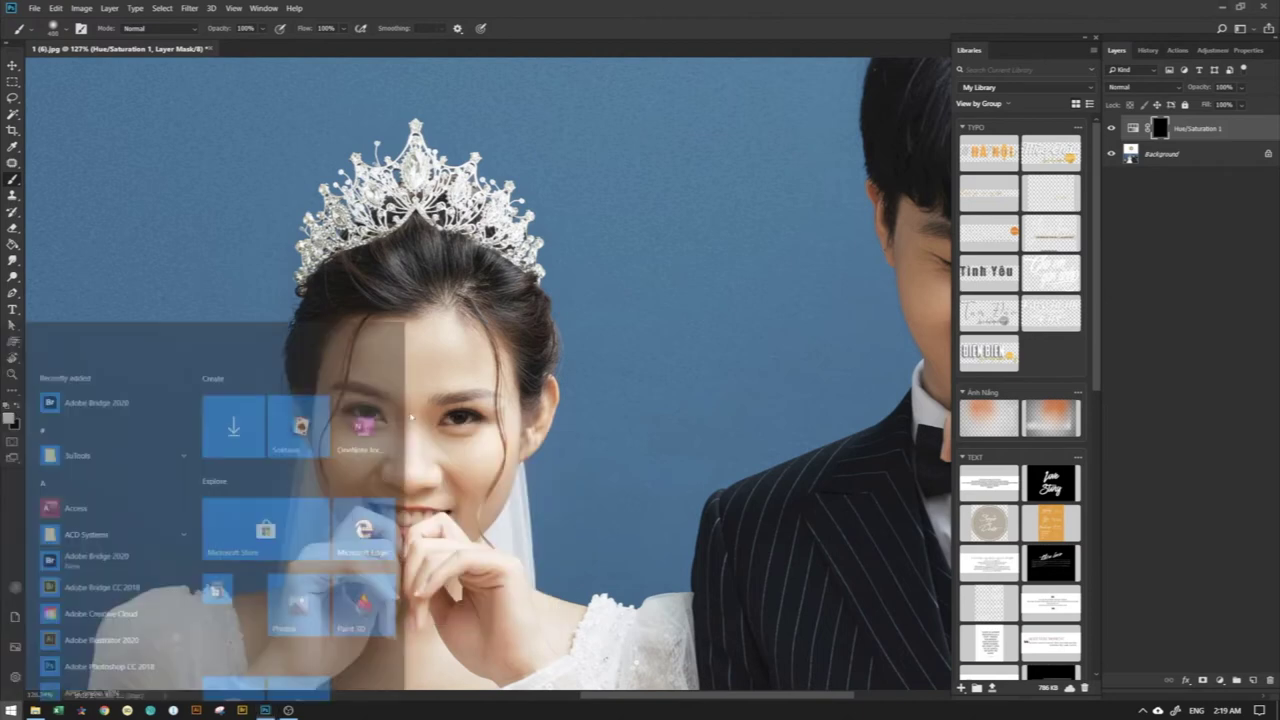
key(Escape)
mouse_move(450, 365)
mouse_down()
mouse_move(446, 381)
mouse_move(322, 409)
mouse_up()
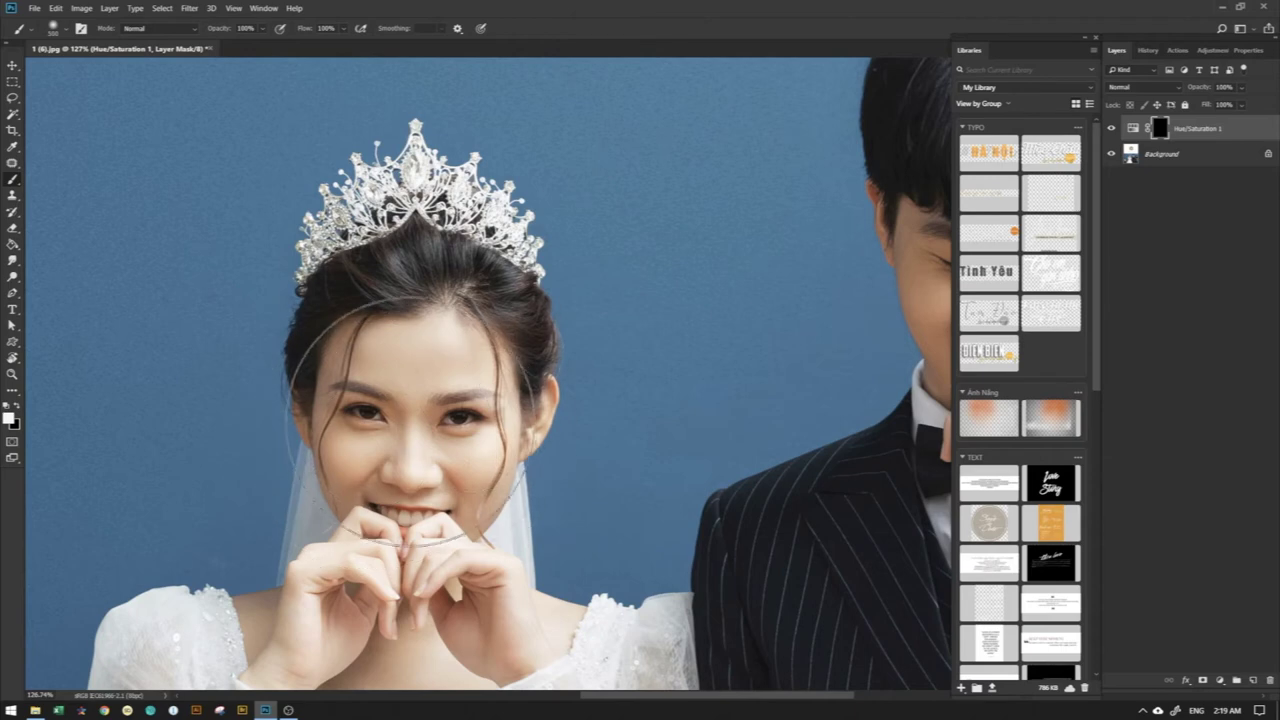
- Zoom around the couple, swap foreground and background colours, and shrink the brush to about 90 px
scroll(430, 490, down, 5)
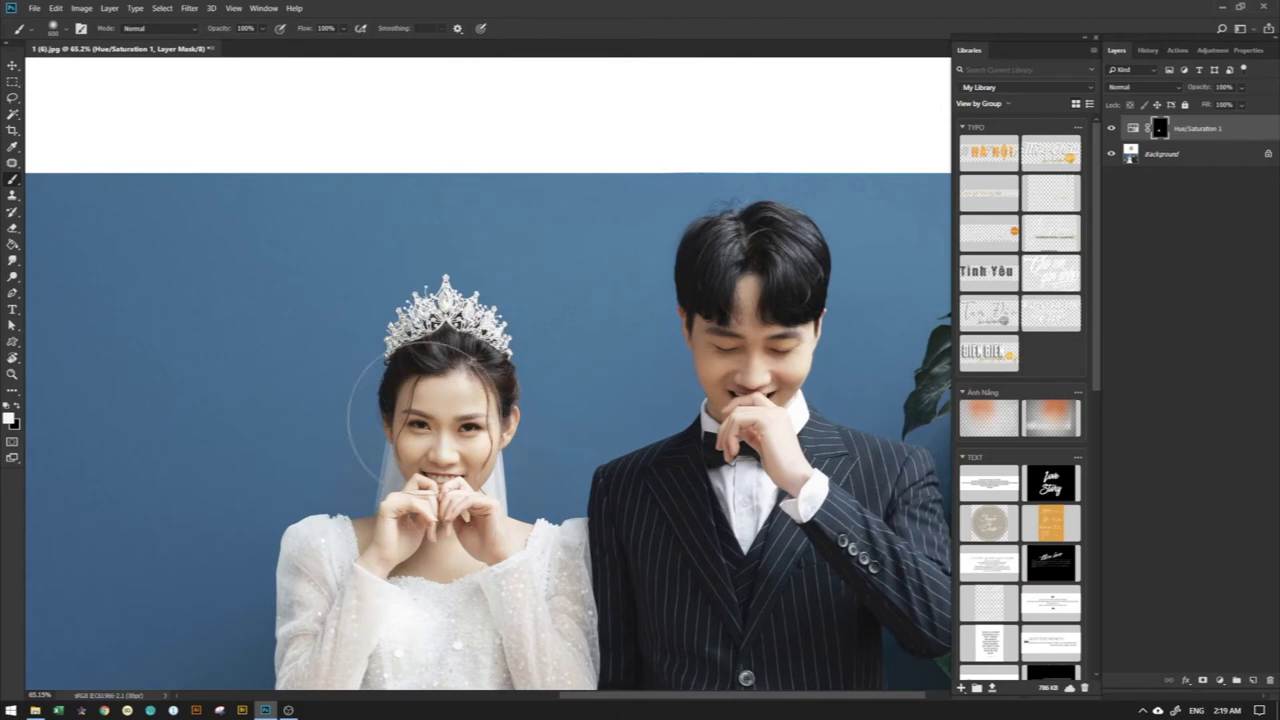
scroll(740, 370, up, 3)
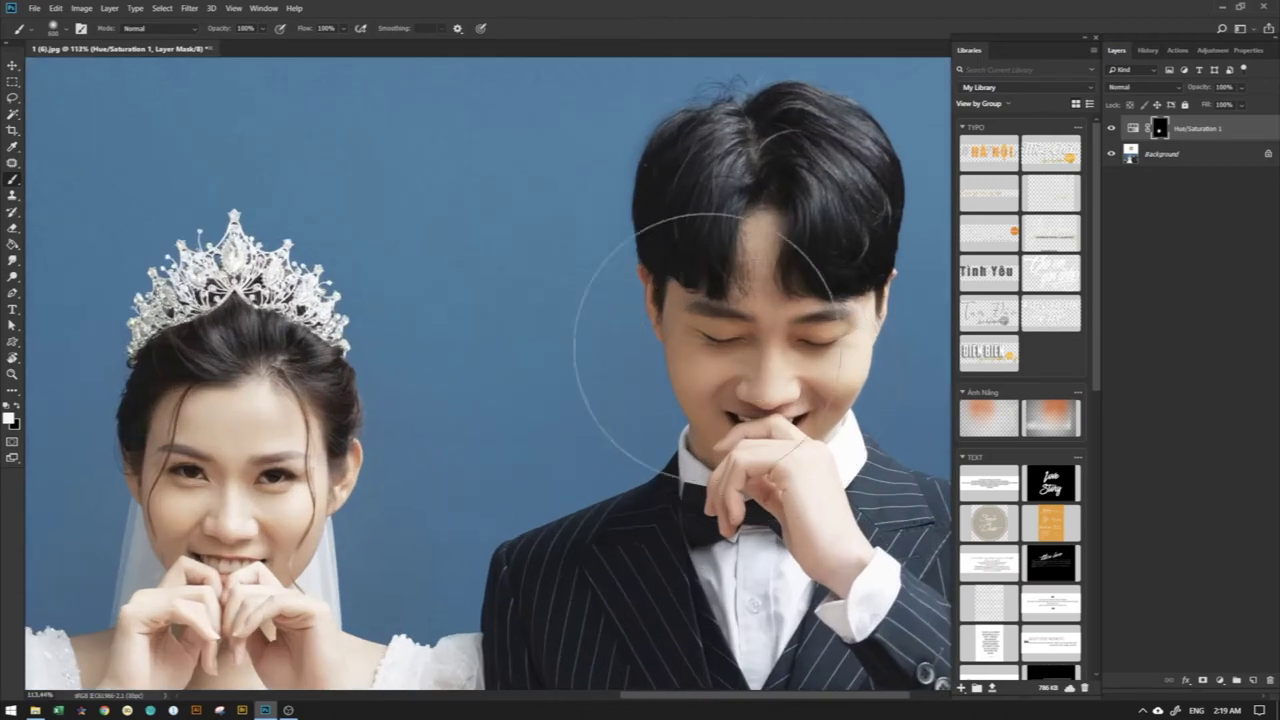
scroll(600, 482, down, 4)
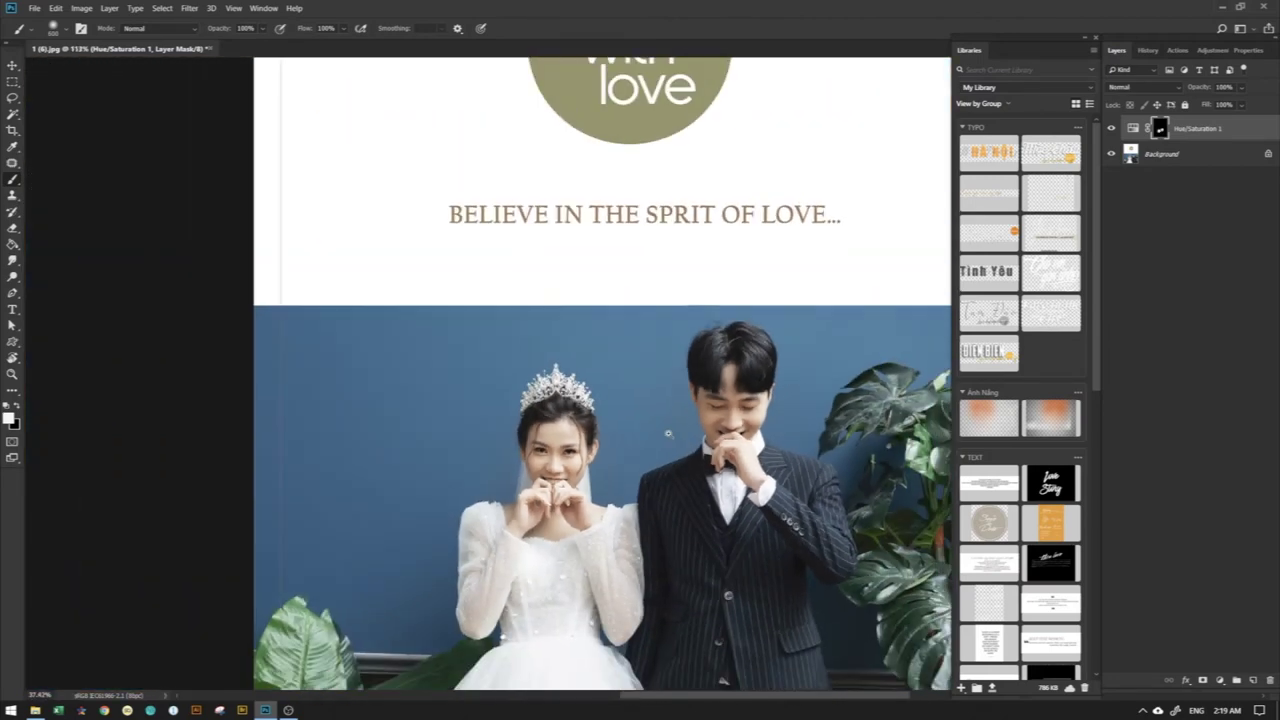
scroll(599, 481, up, 3)
scroll(643, 471, down, 1)
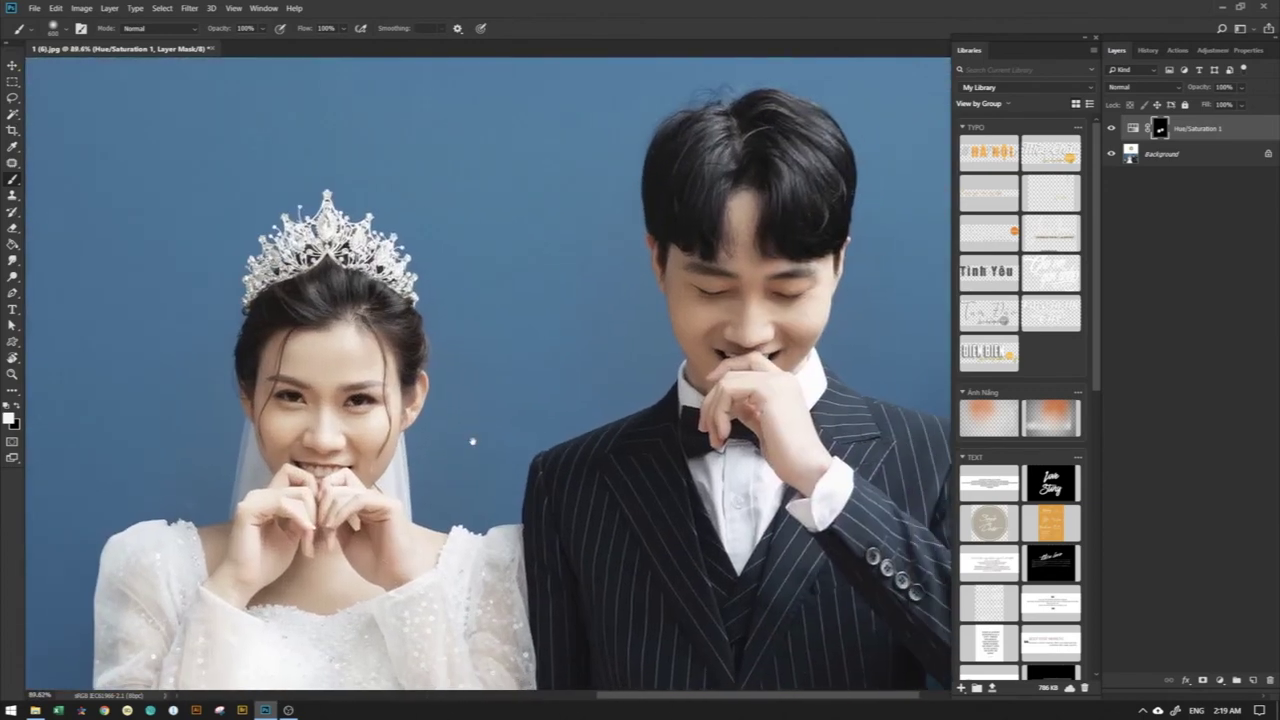
key(x)
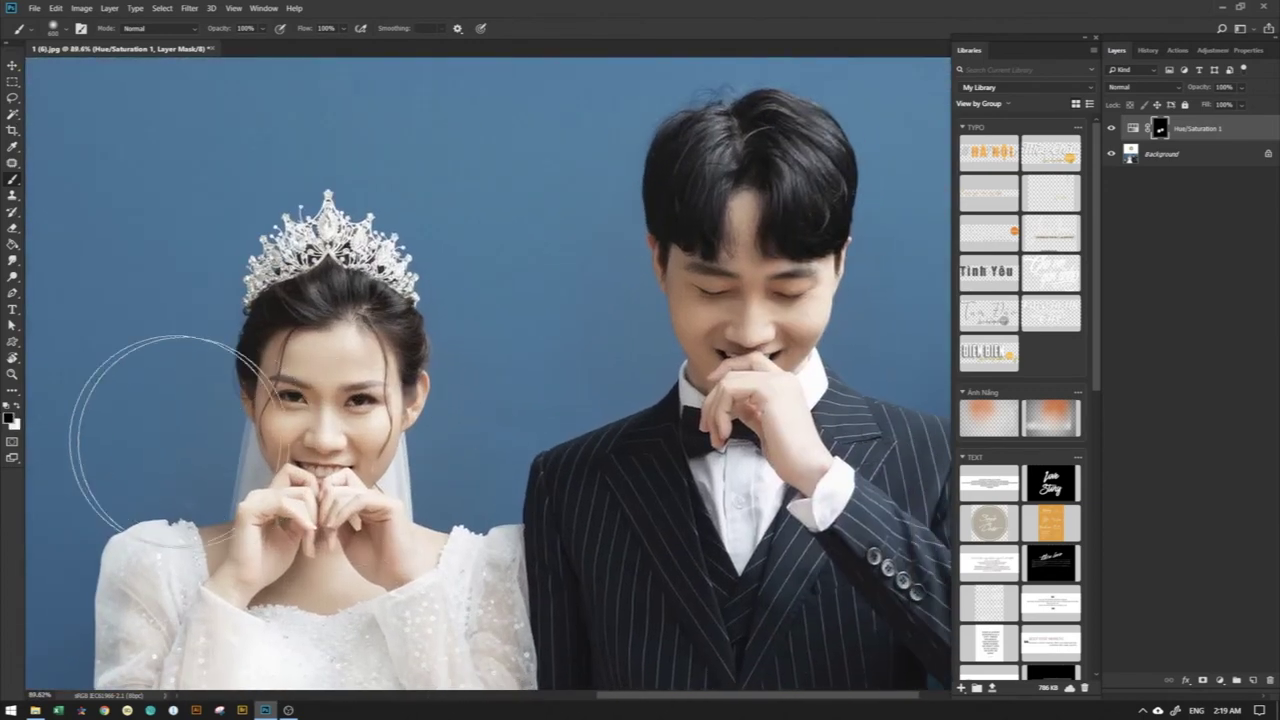
key(bracketleft)
key(bracketleft)
key(bracketleft)
key(bracketleft)
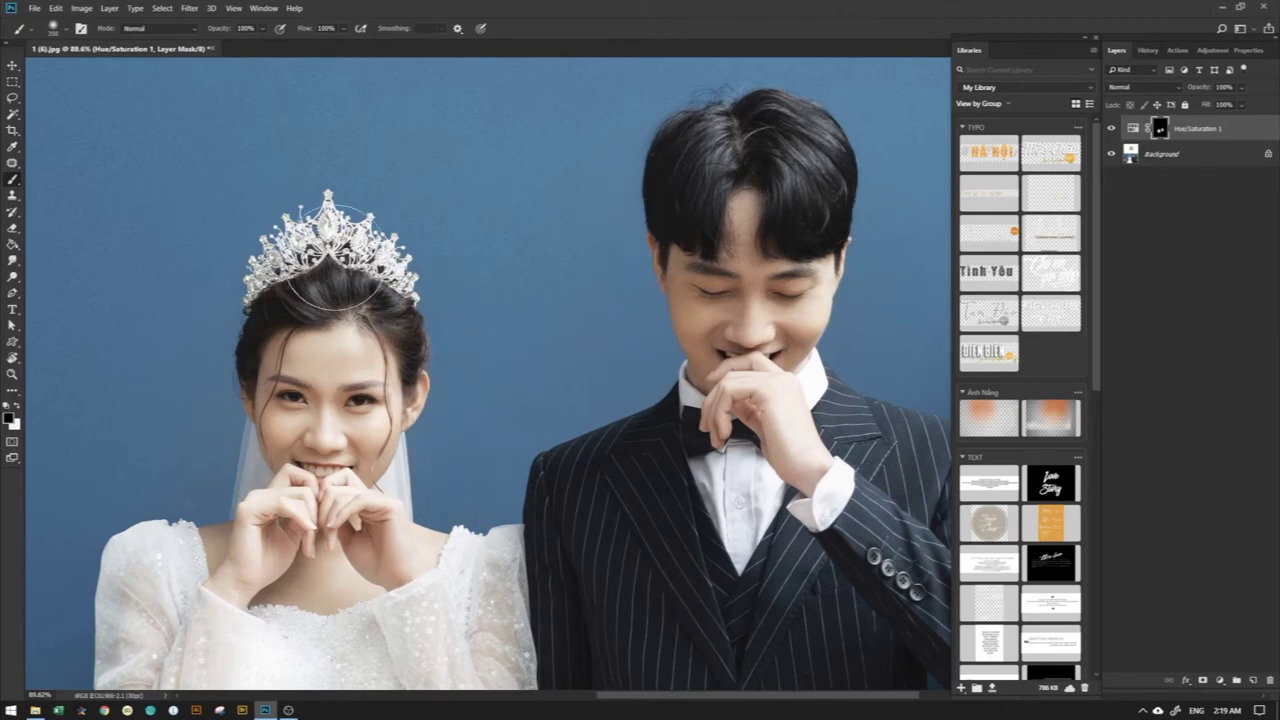
scroll(507, 220, down, 1)
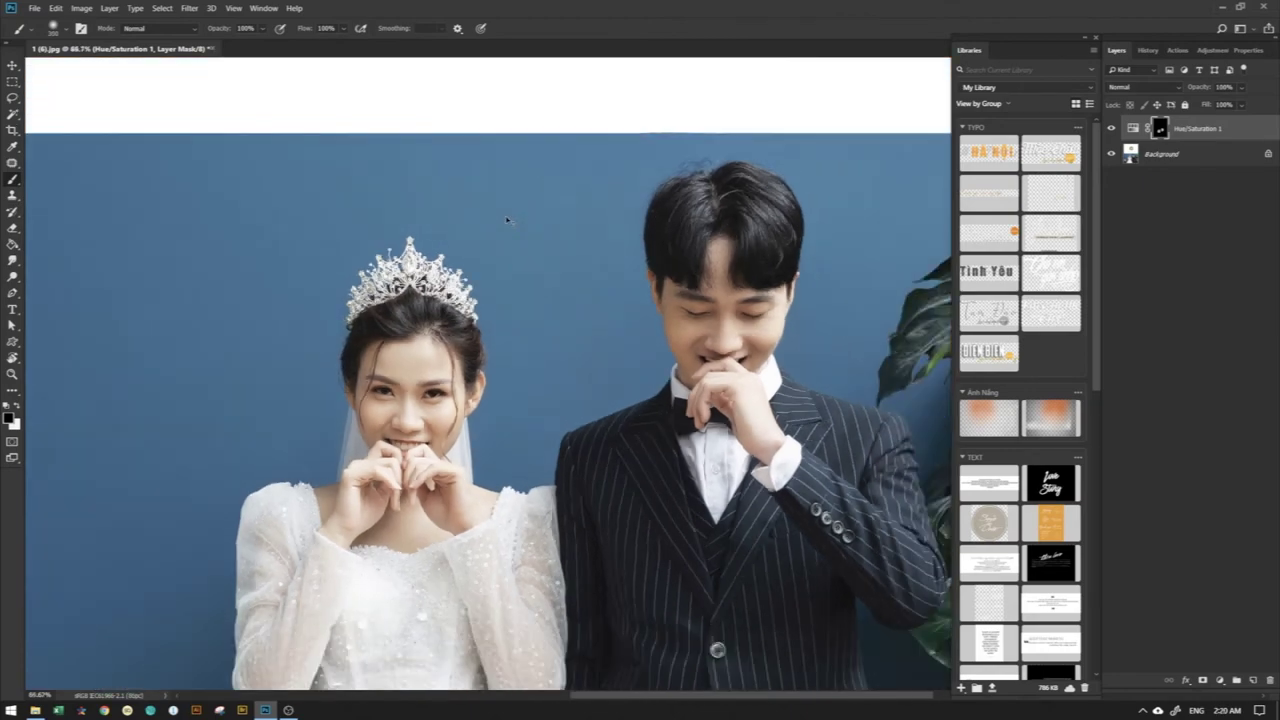
scroll(507, 220, down, 1)
scroll(507, 220, down, 3)
scroll(507, 220, down, 1)
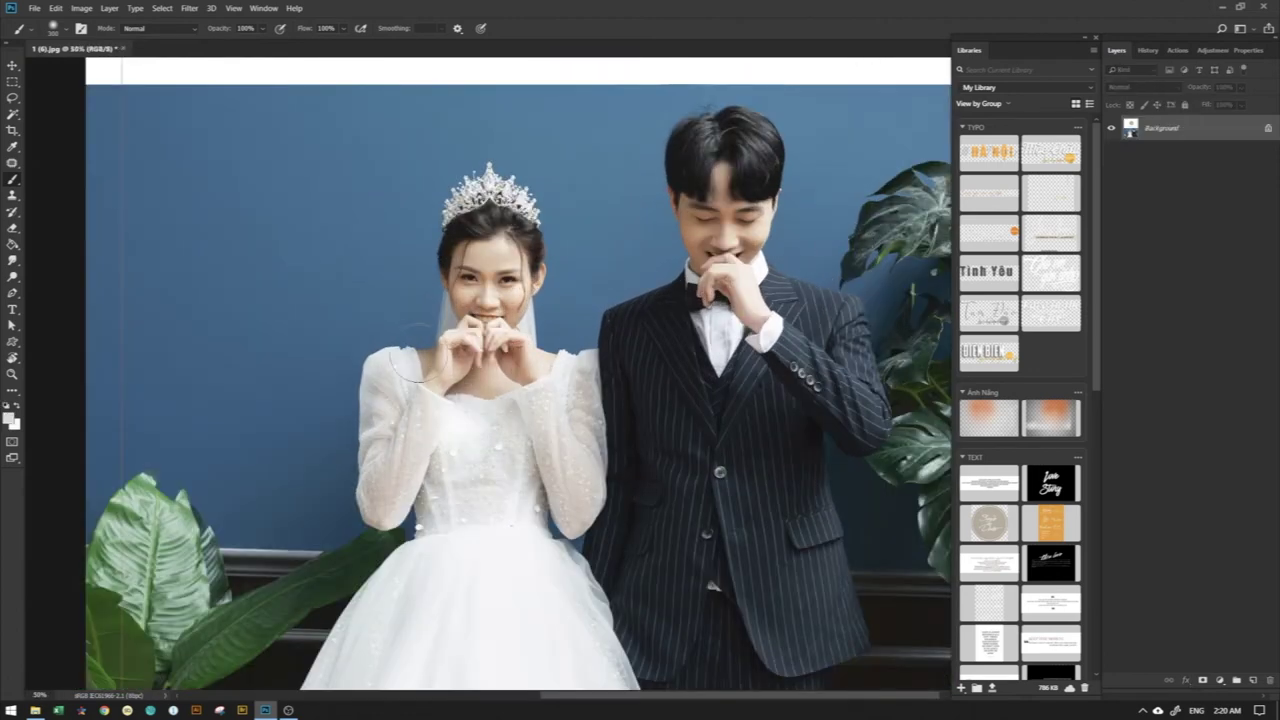
- Open Keyboard Shortcuts for Application Menus and browse the Edit menu entries
key(ctrl+alt+shift+k)
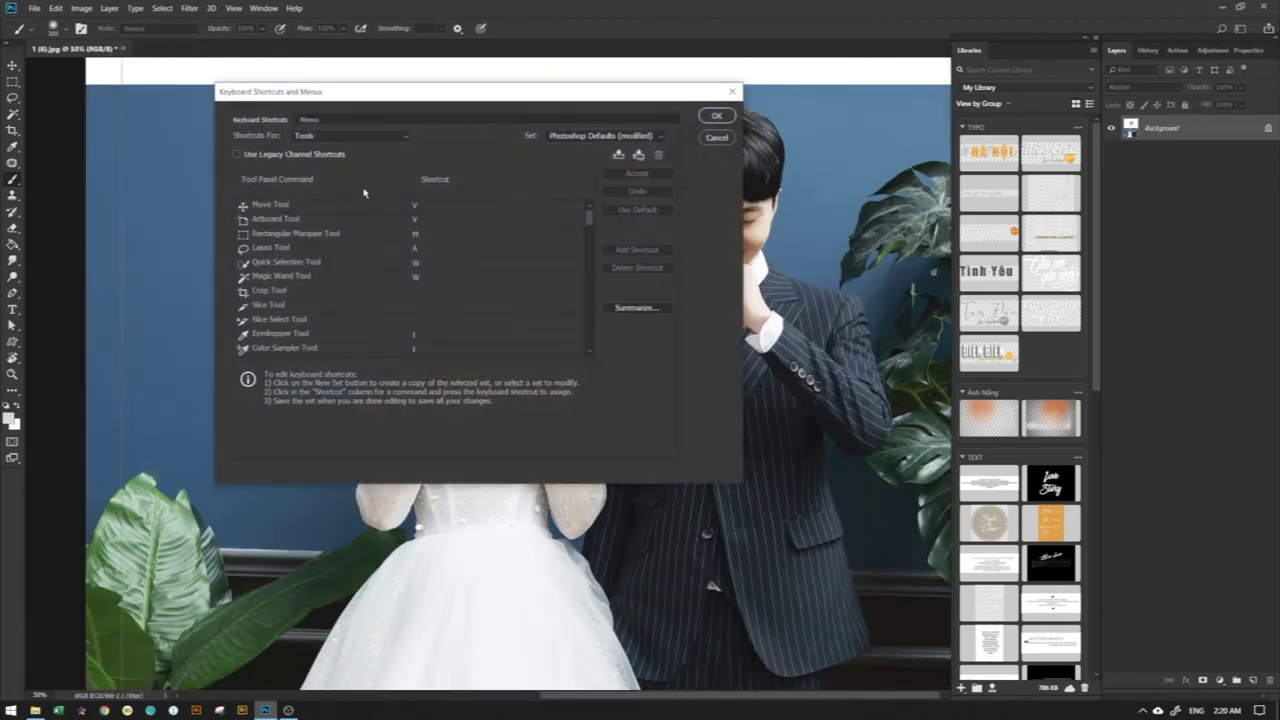
click(327, 140)
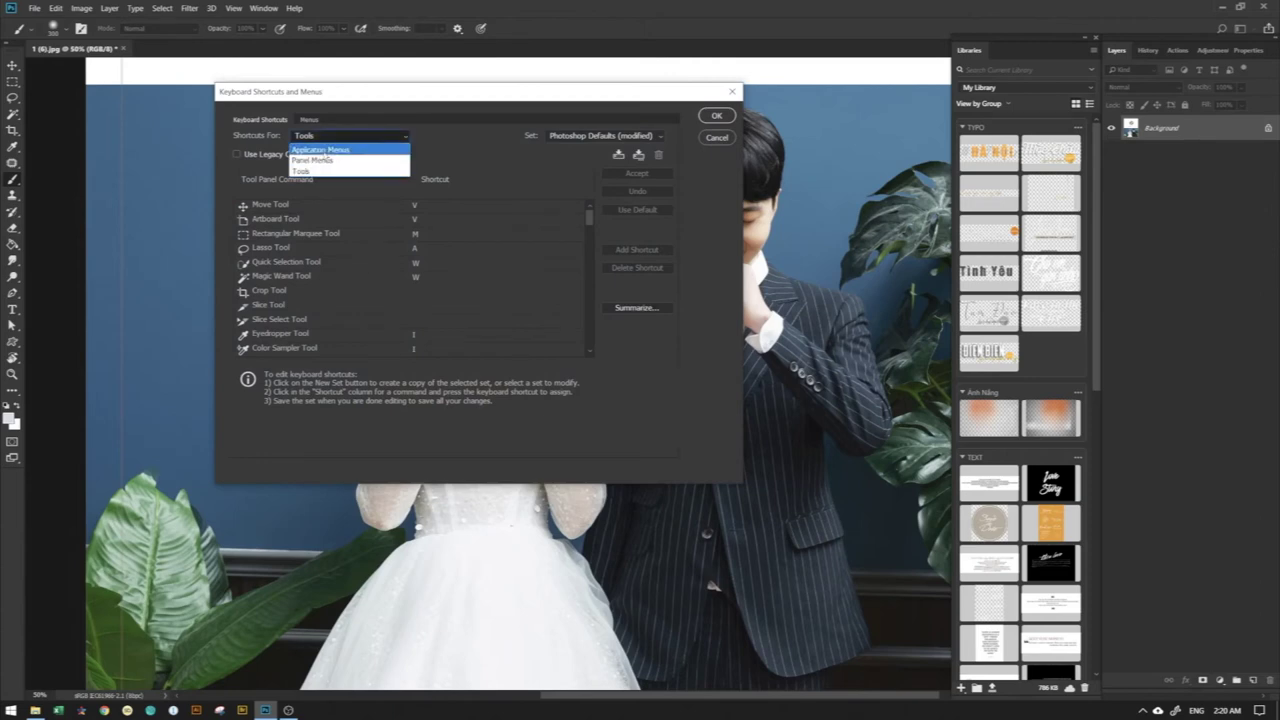
click(327, 148)
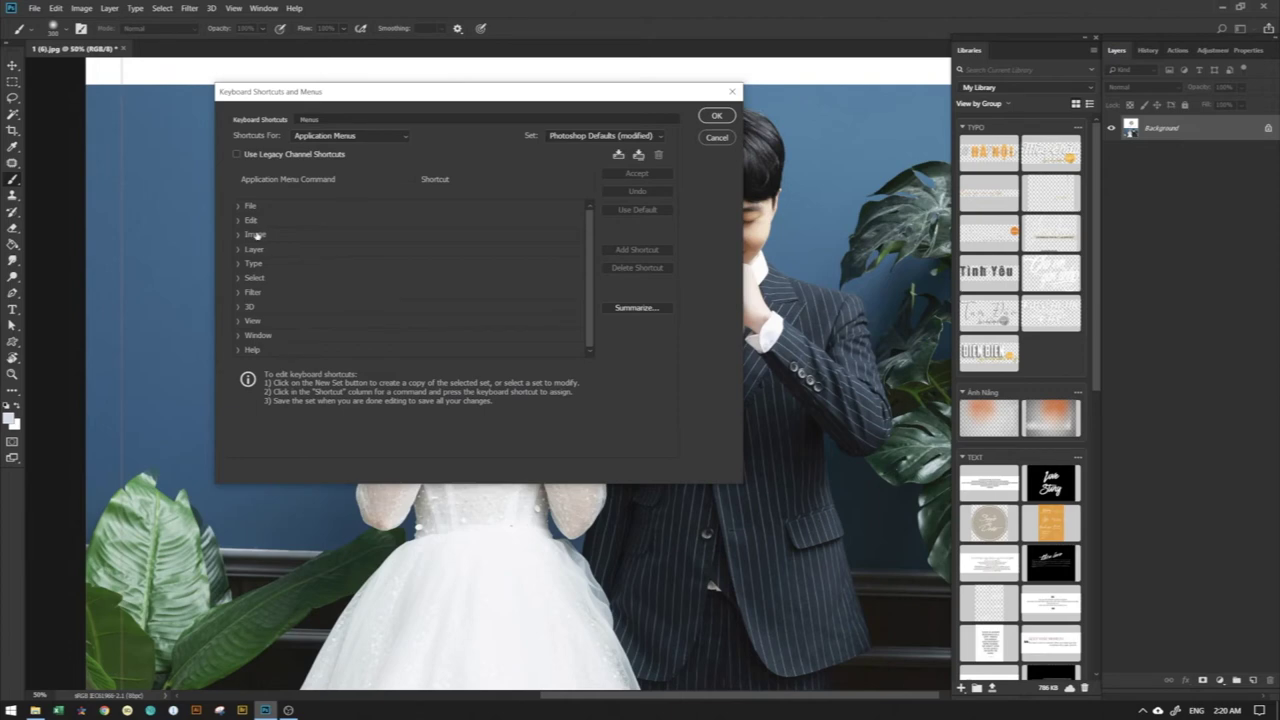
click(239, 220)
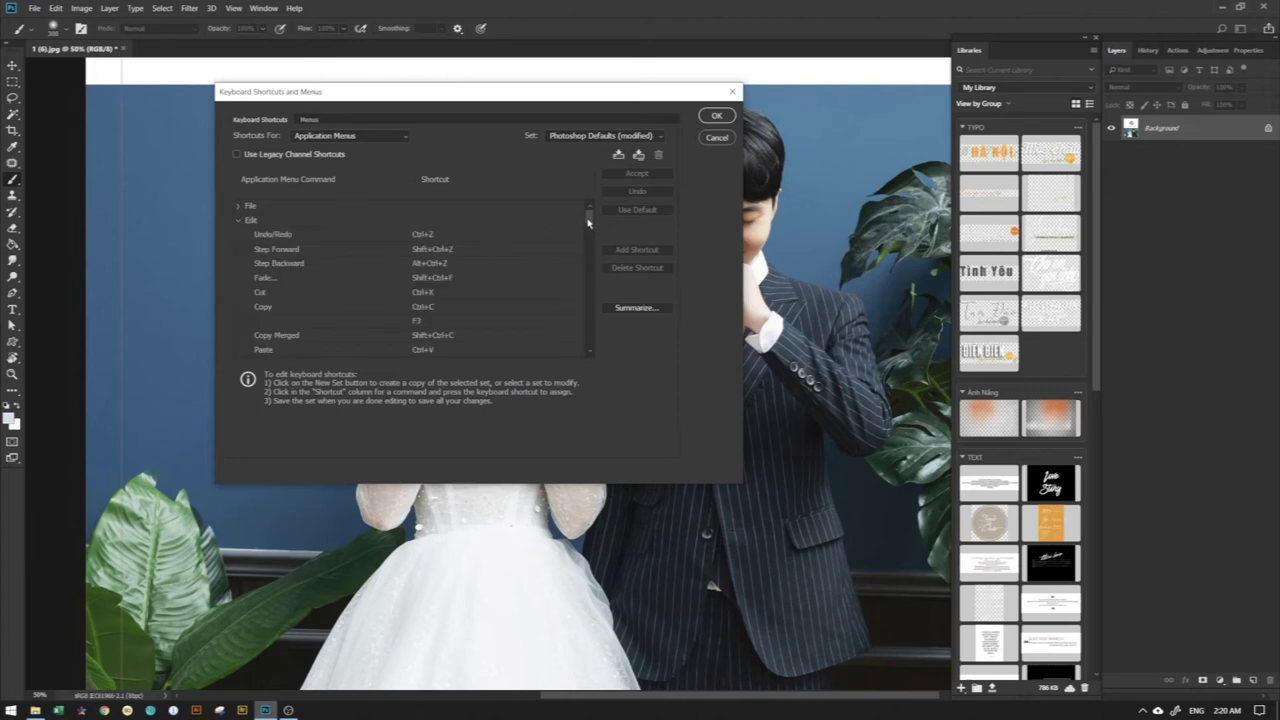
scroll(588, 222, down, 2)
scroll(588, 225, up, 1)
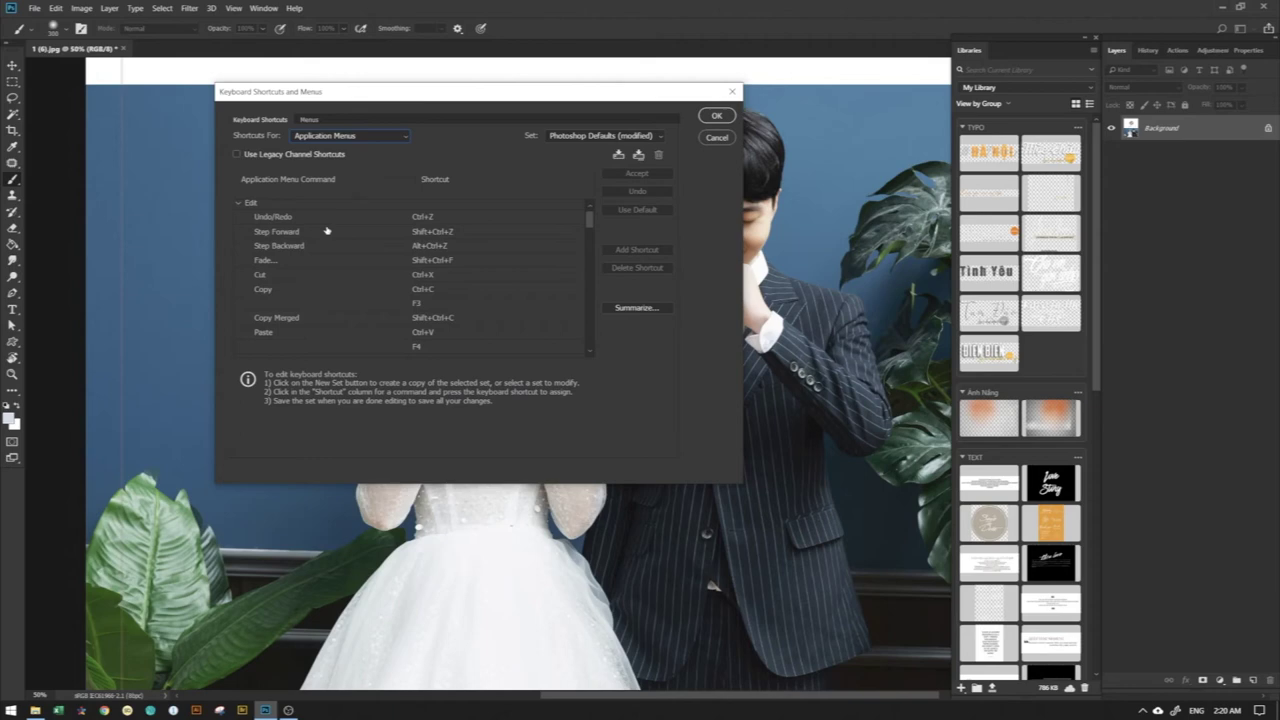
- Review the Image commands down to Image Rotation, then close the dialog with OK
click(238, 203)
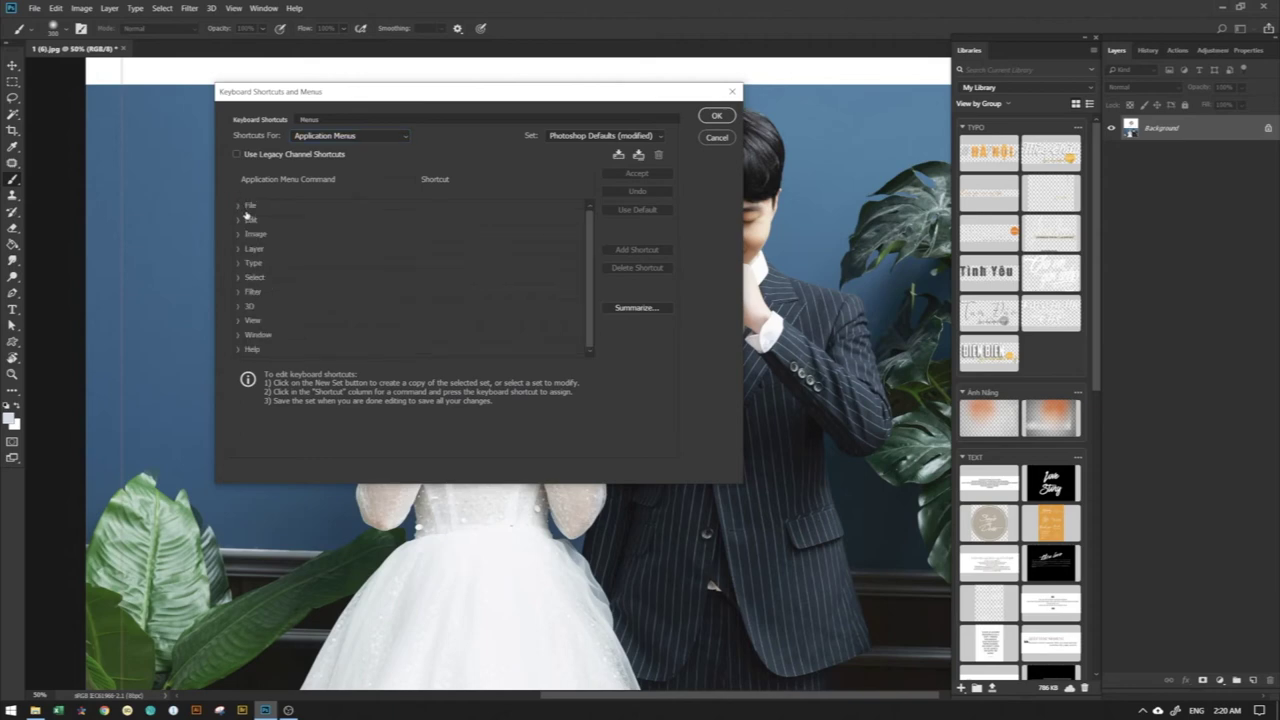
click(239, 235)
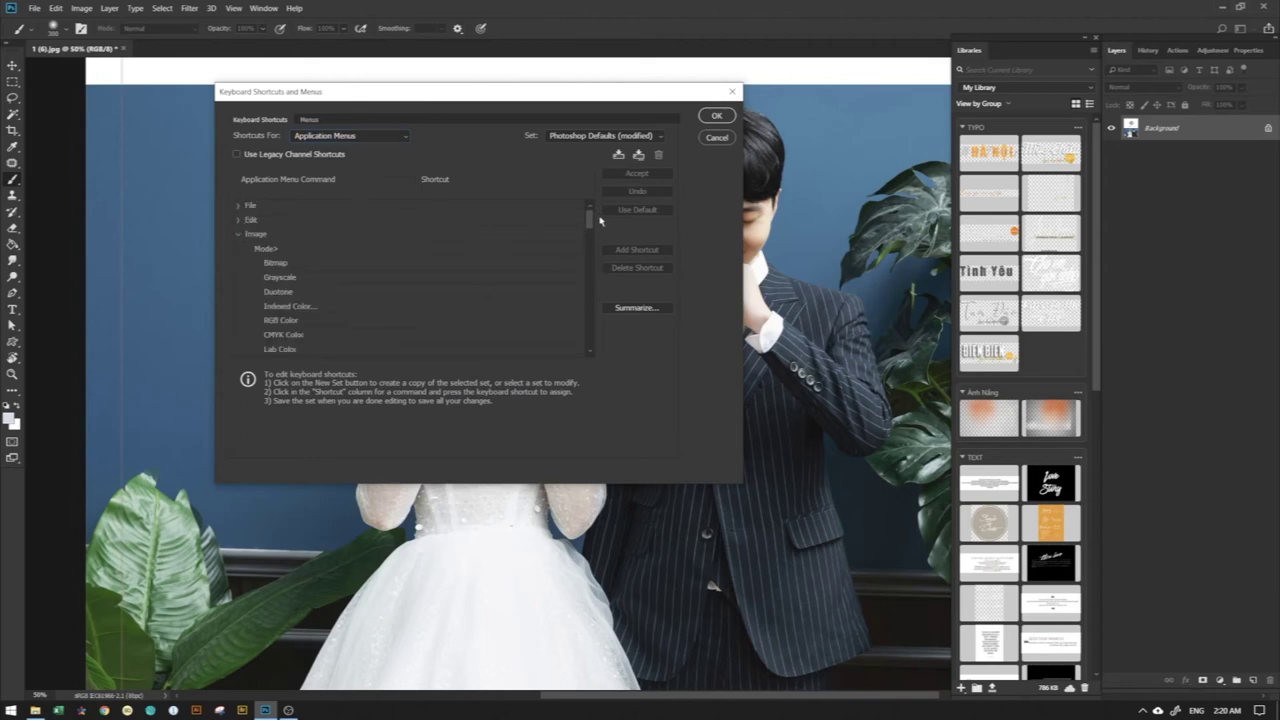
drag(589, 220, 590, 284)
scroll(590, 285, down, 3)
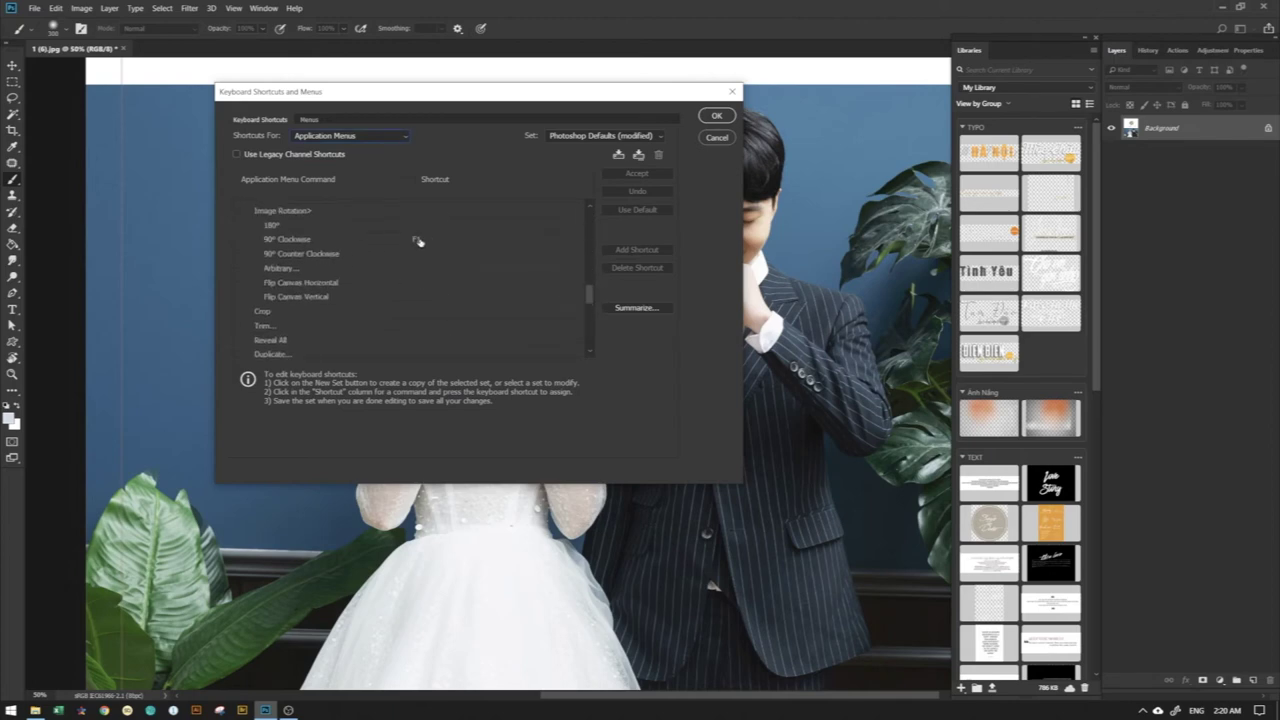
click(716, 116)
- Rotate the document 90° clockwise twice using the F3 shortcut
scroll(580, 327, down, 5)
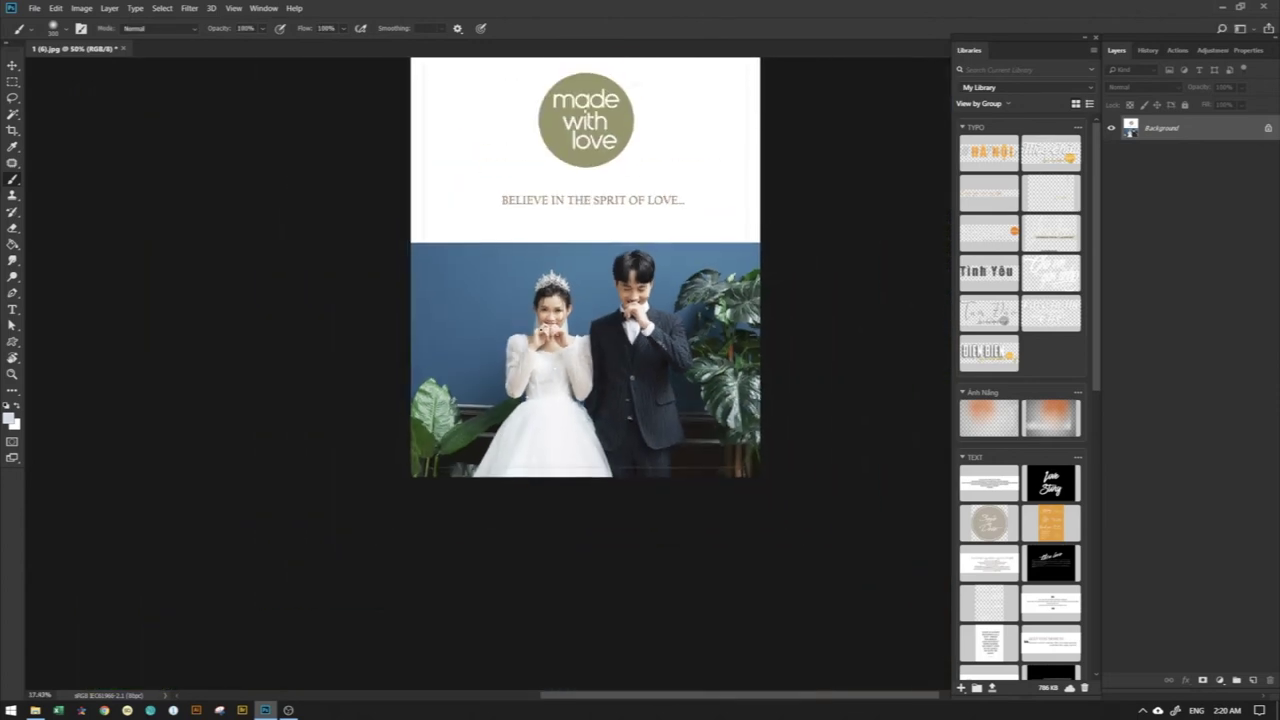
scroll(544, 329, up, 1)
key(F3)
key(F3)
key(F3)
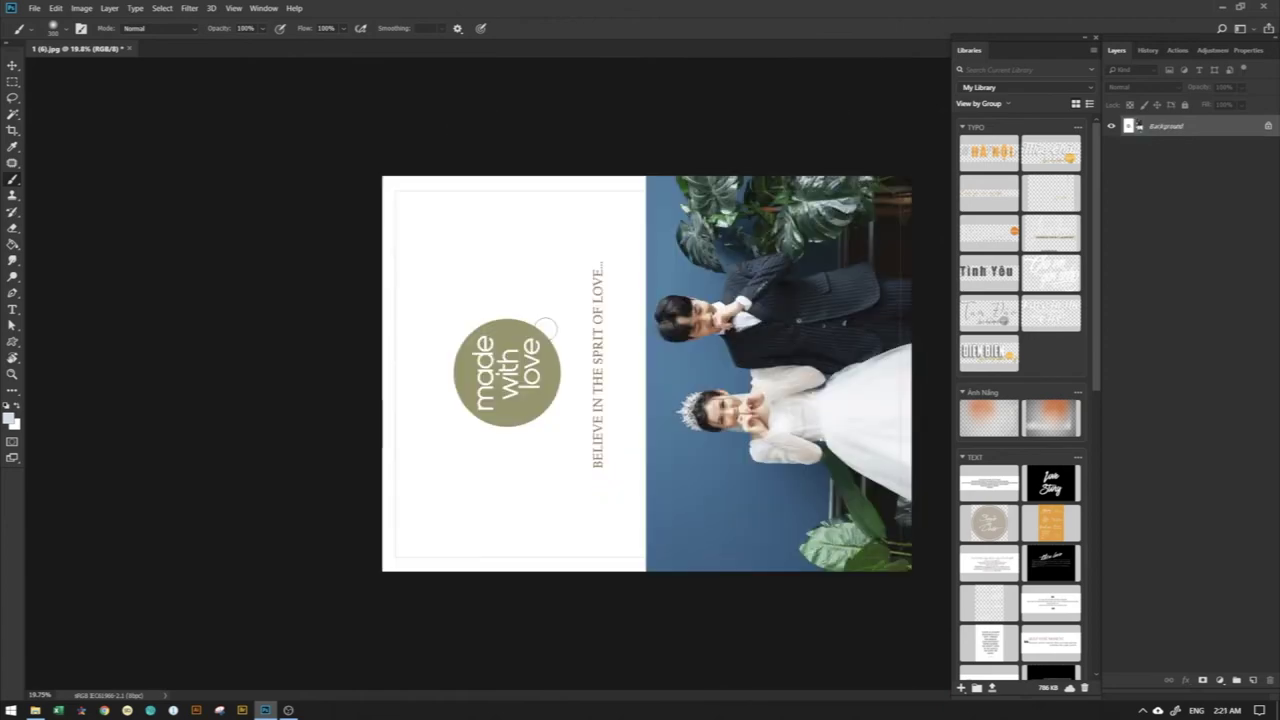
key(F3)
key(F3)
key(F3)
key(F3)
key(F3)
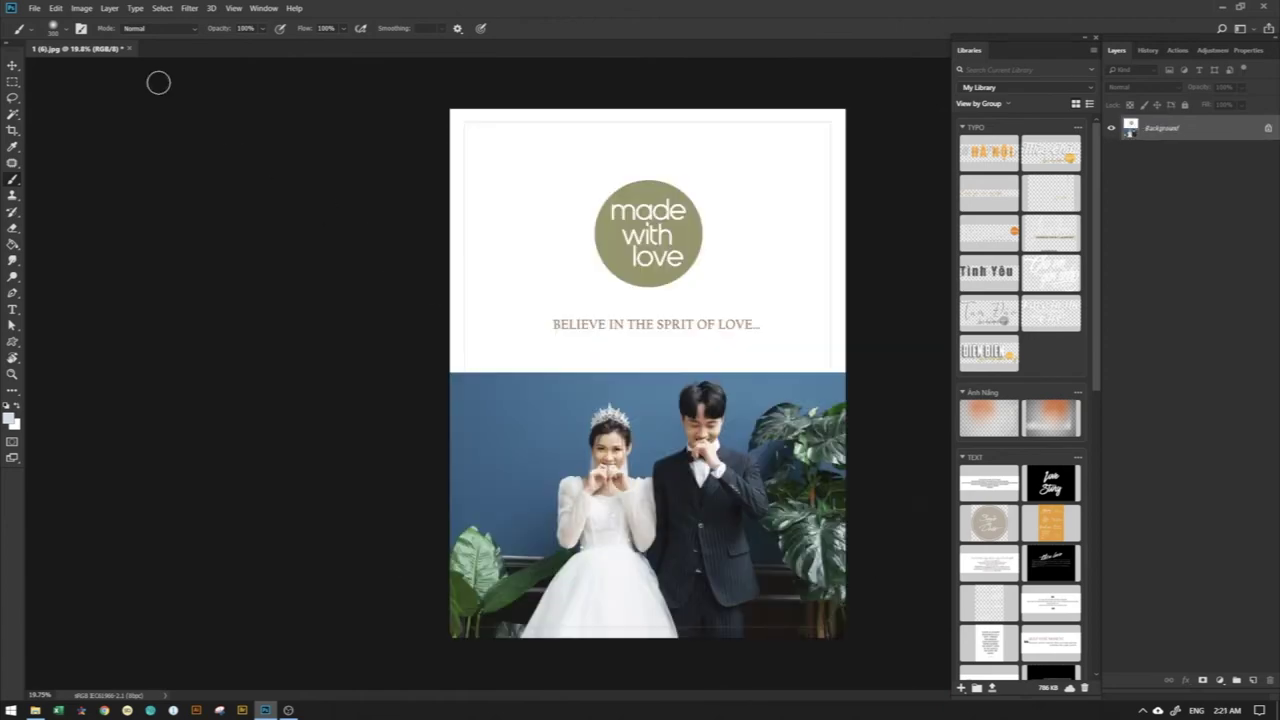
- Check the Image Rotation commands, then reopen Keyboard Shortcuts and Menus
click(81, 8)
mouse_move(105, 118)
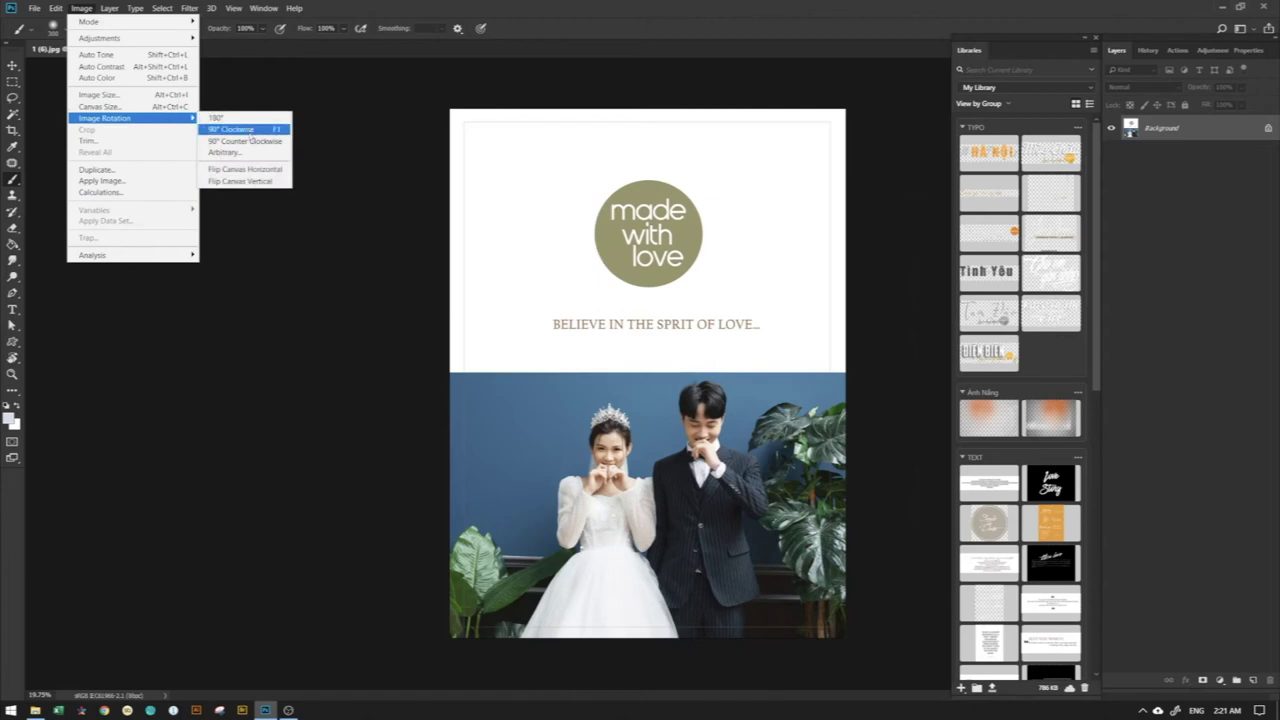
click(340, 115)
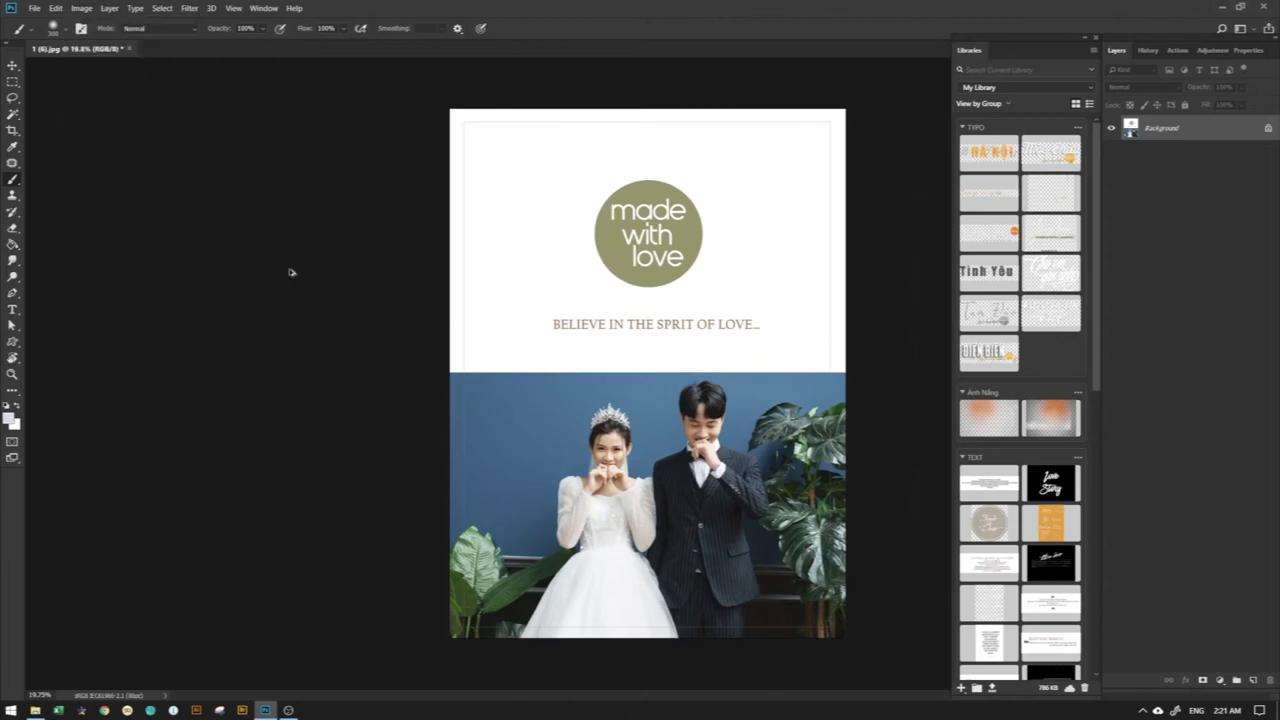
key(ctrl+alt+shift+k)
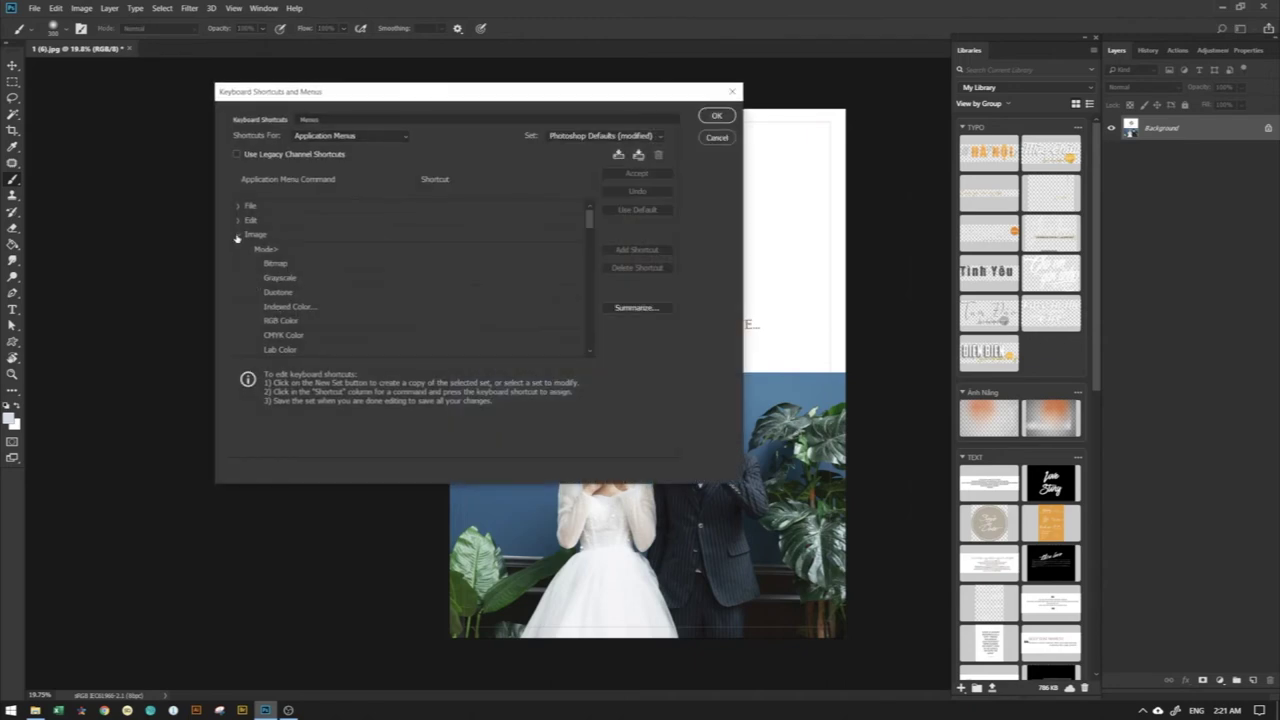
- Browse the Layer commands' shortcuts, then expand the Select commands to reach Feather
click(237, 236)
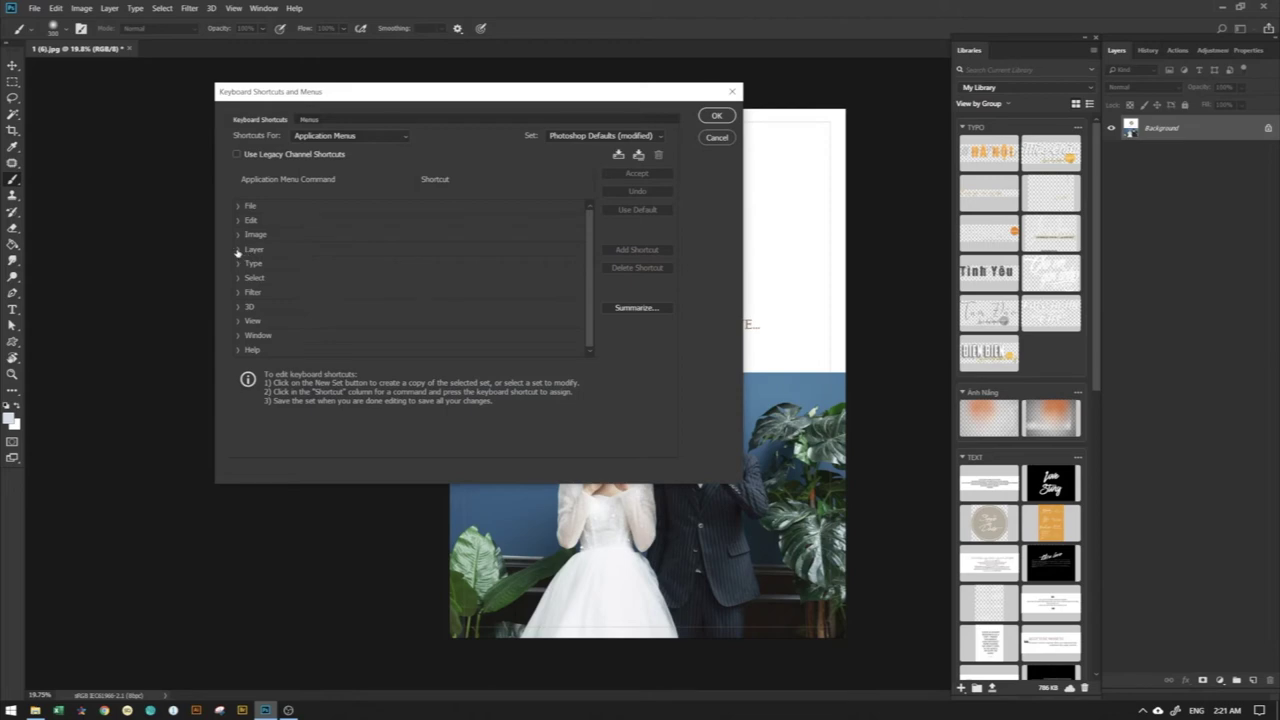
click(237, 250)
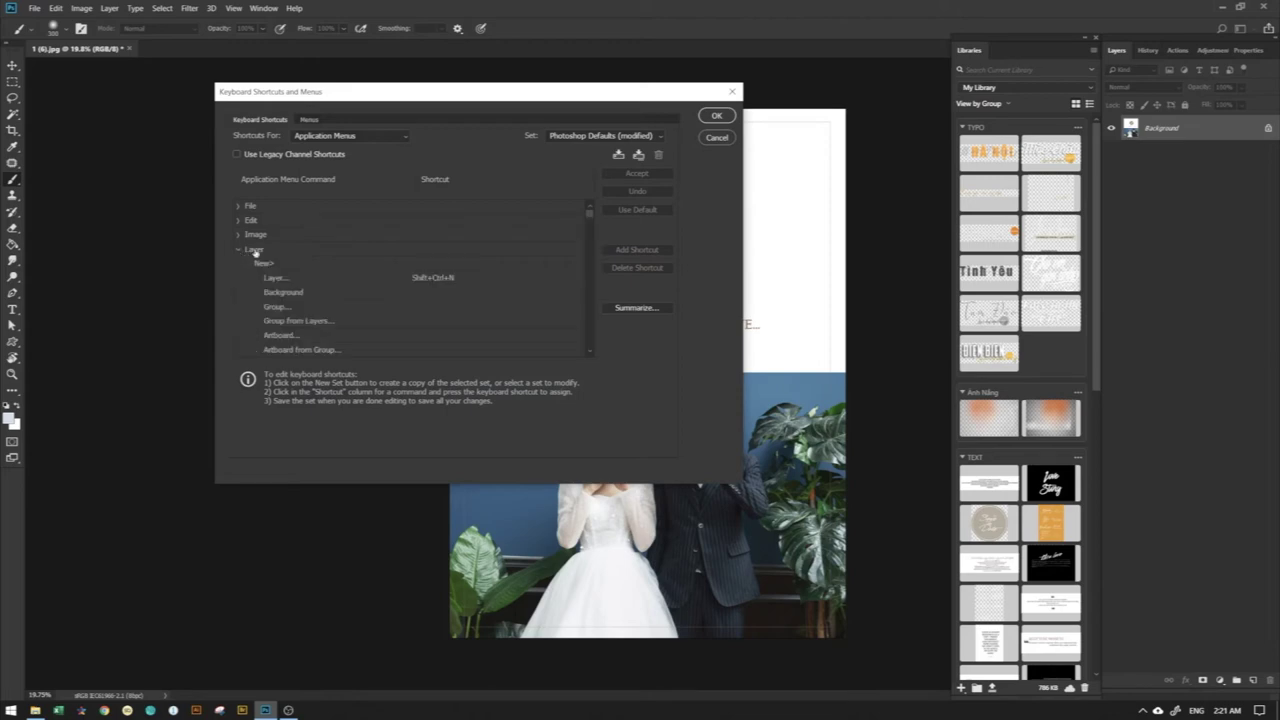
click(238, 251)
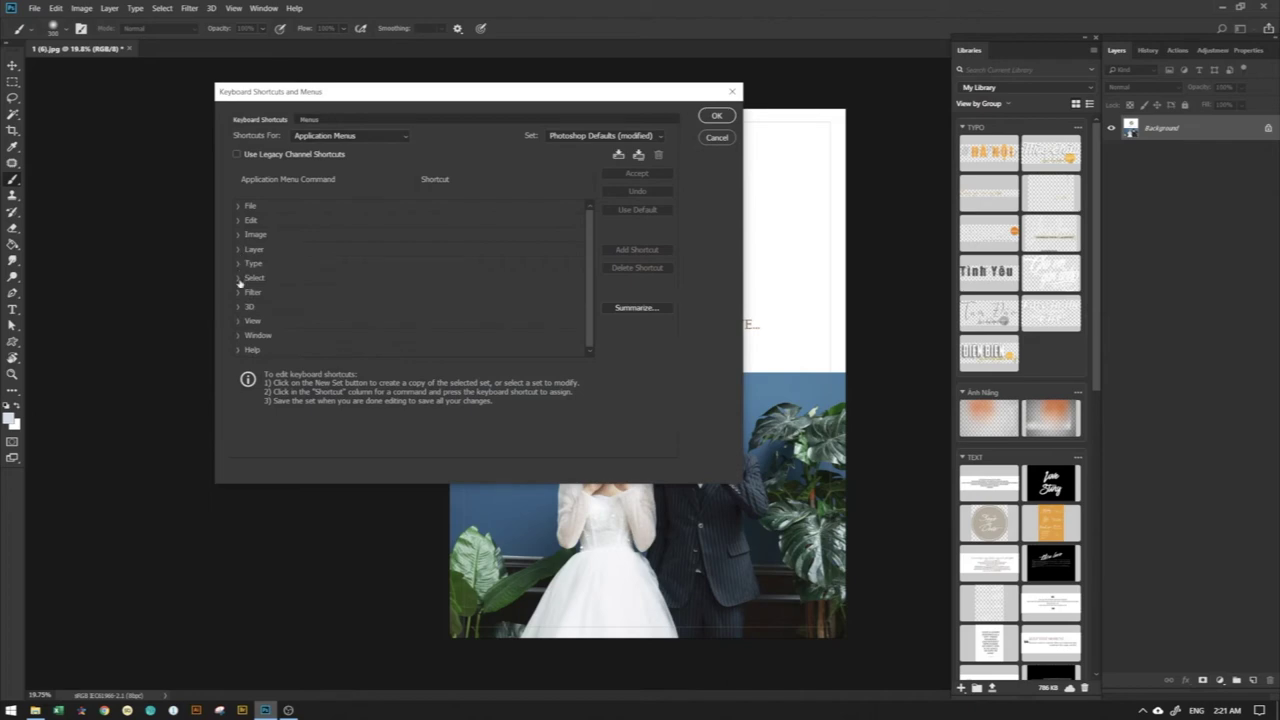
click(239, 280)
drag(588, 229, 592, 305)
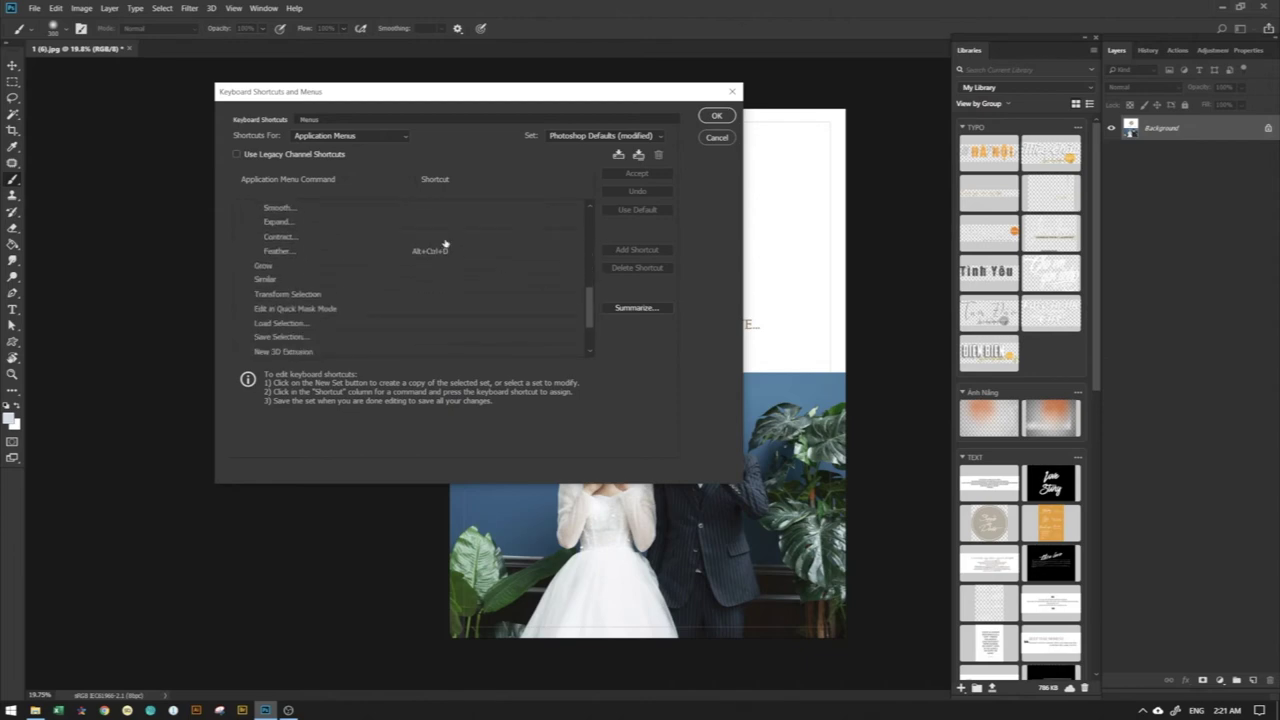
- Try Shift+F6 for Feather, restore its Alt+Ctrl+D shortcut, and close with OK
click(440, 251)
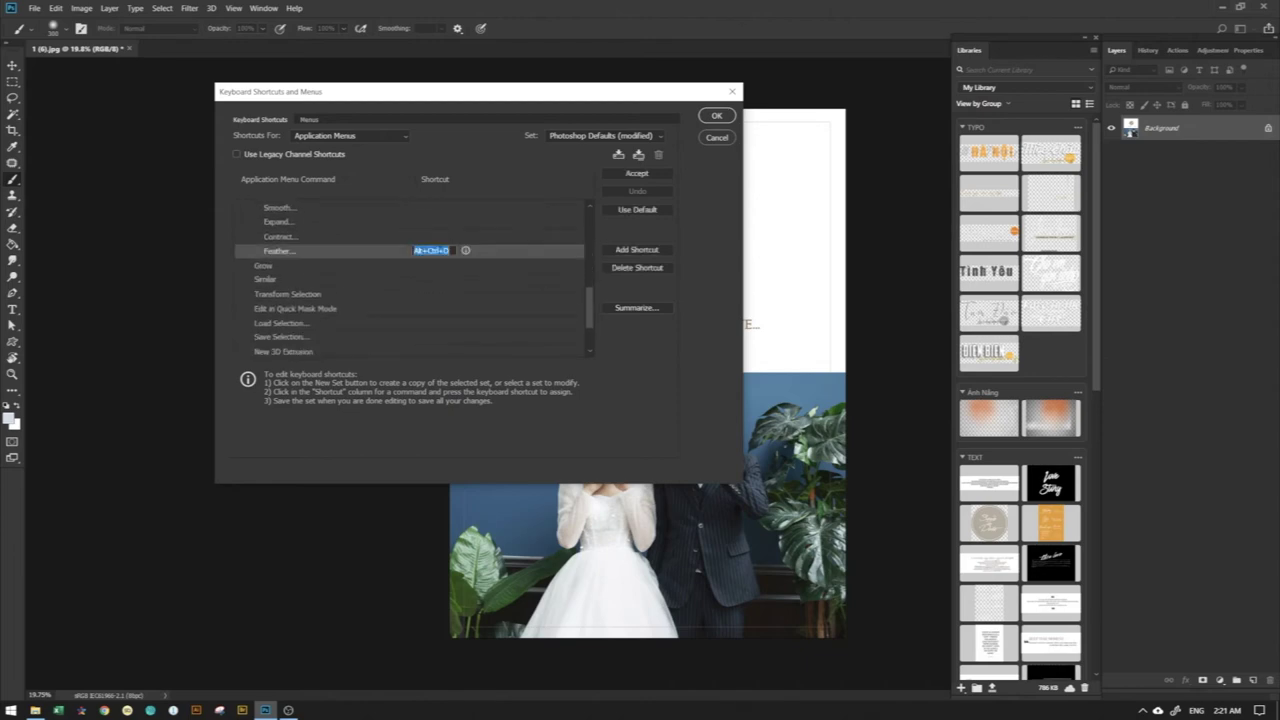
key(shift+F6)
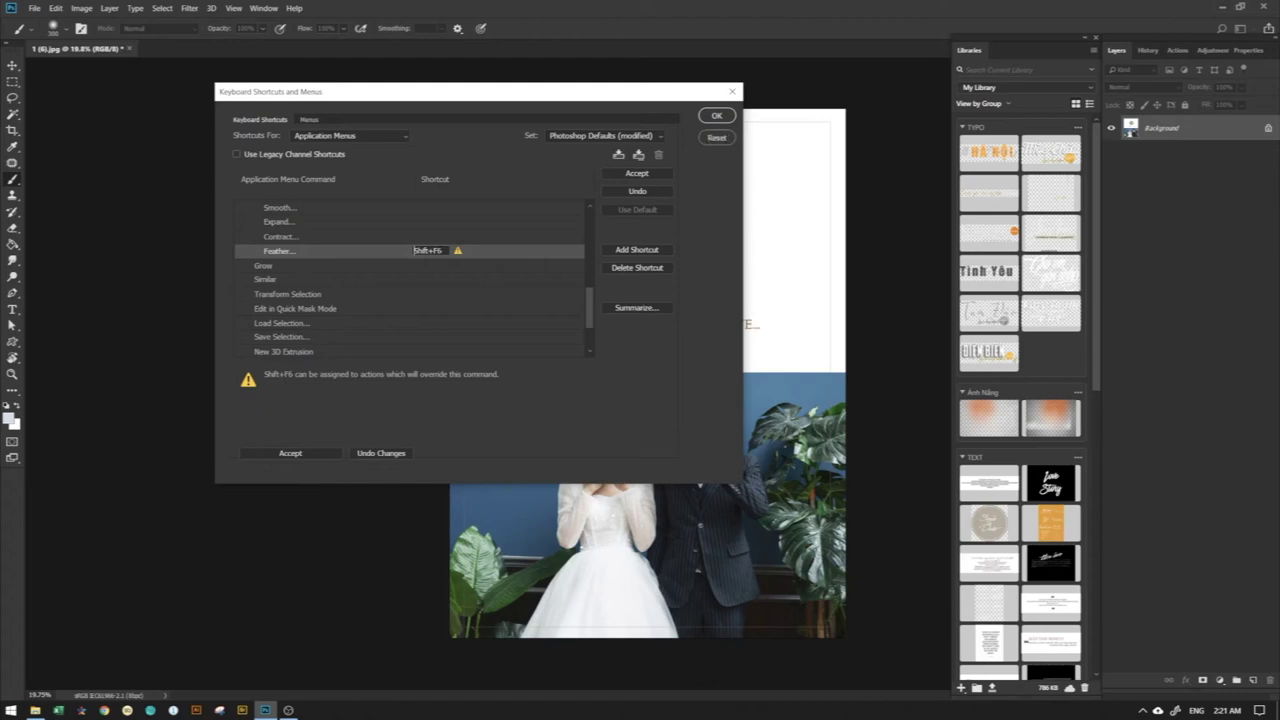
key(ctrl+alt+d)
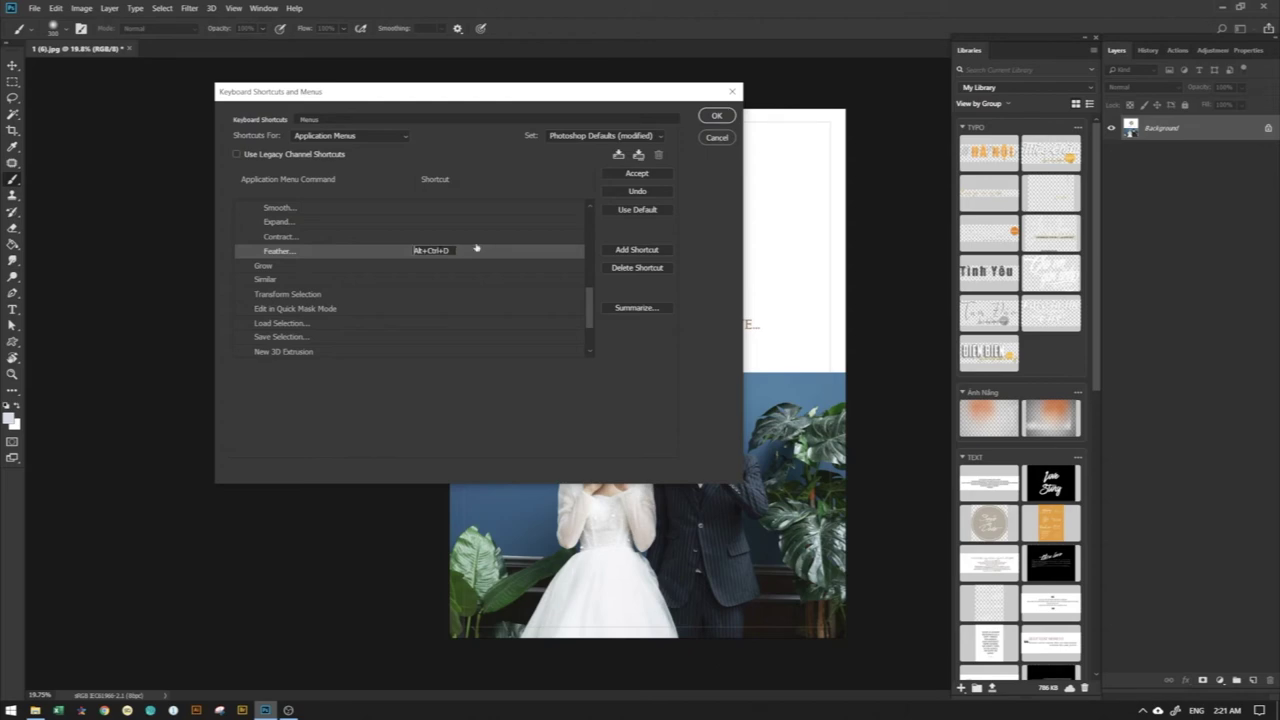
click(716, 115)
- Select the bride's head and shoulder with the Patch tool, feather 30 px, reopen Keyboard Shortcuts
key(j)
drag(576, 424, 640, 401)
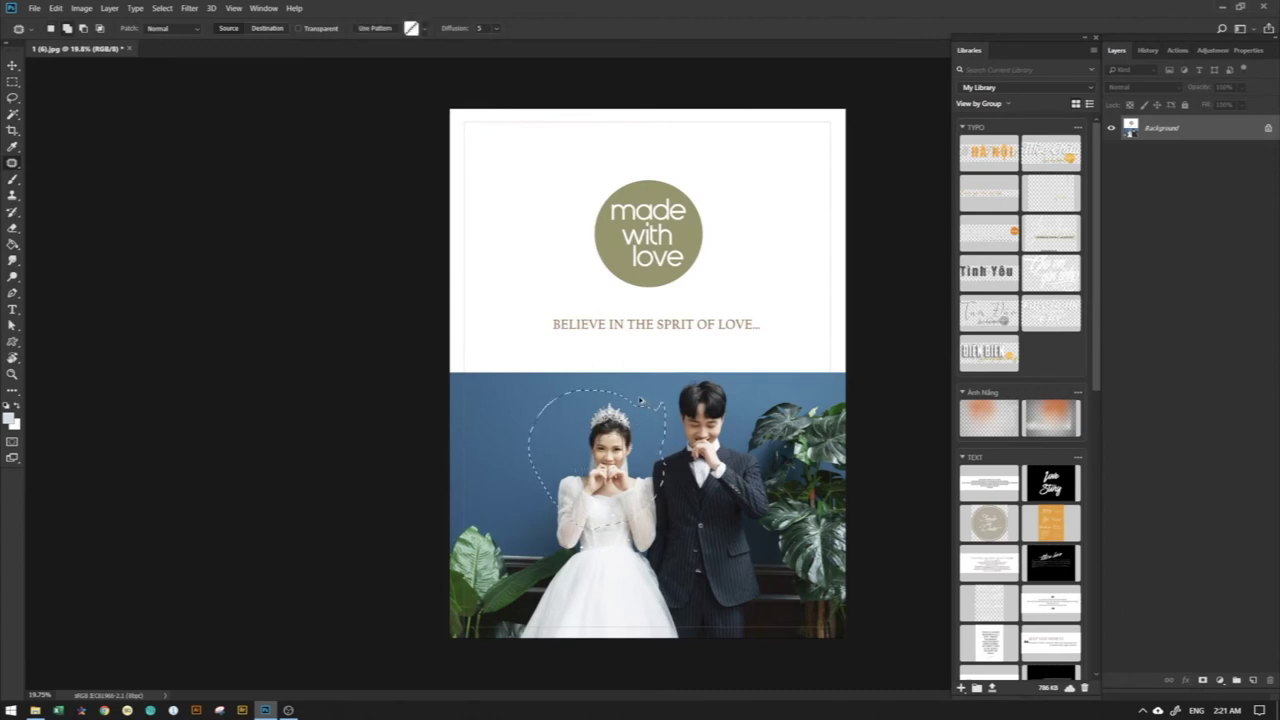
key(shift+F6)
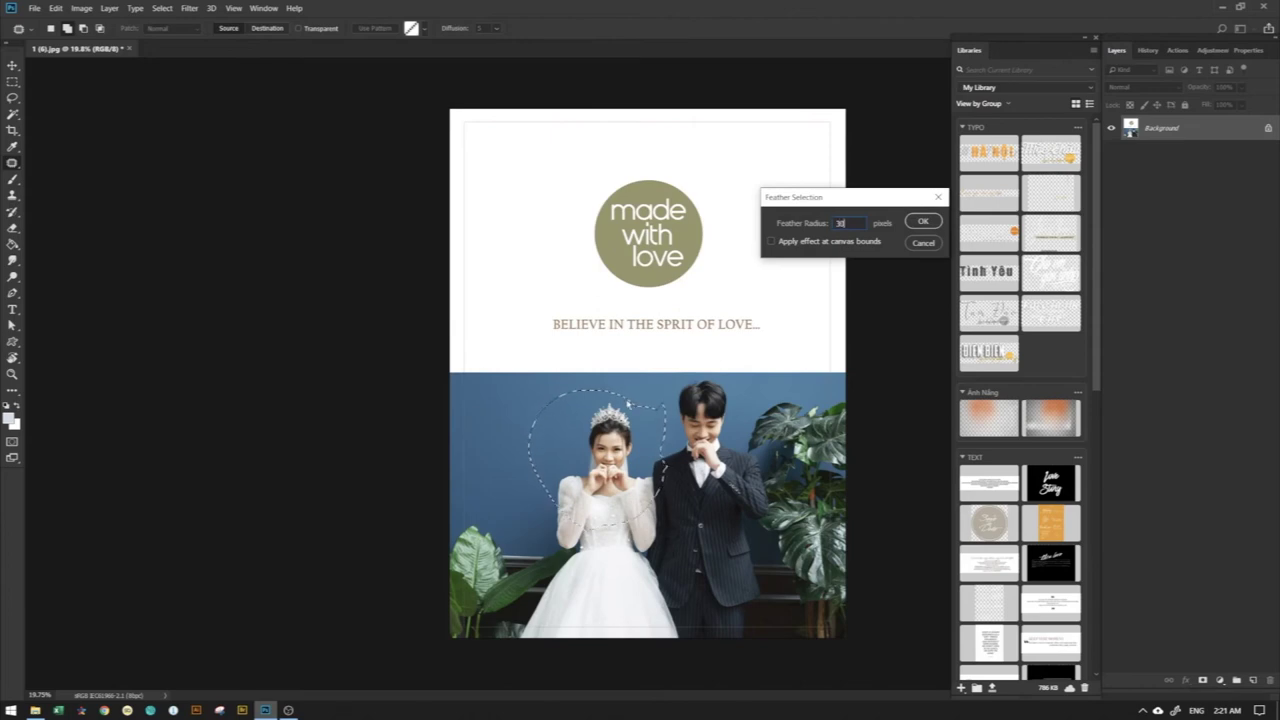
key(Return)
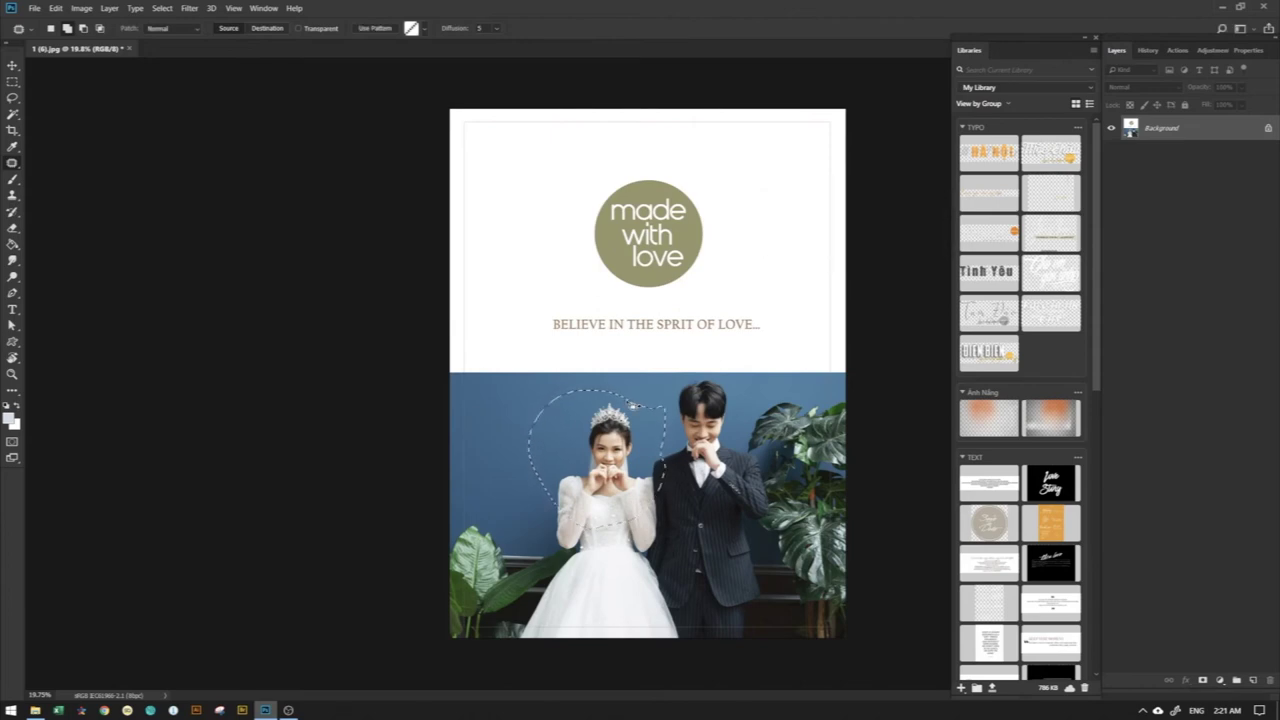
key(ctrl+alt+shift+k)
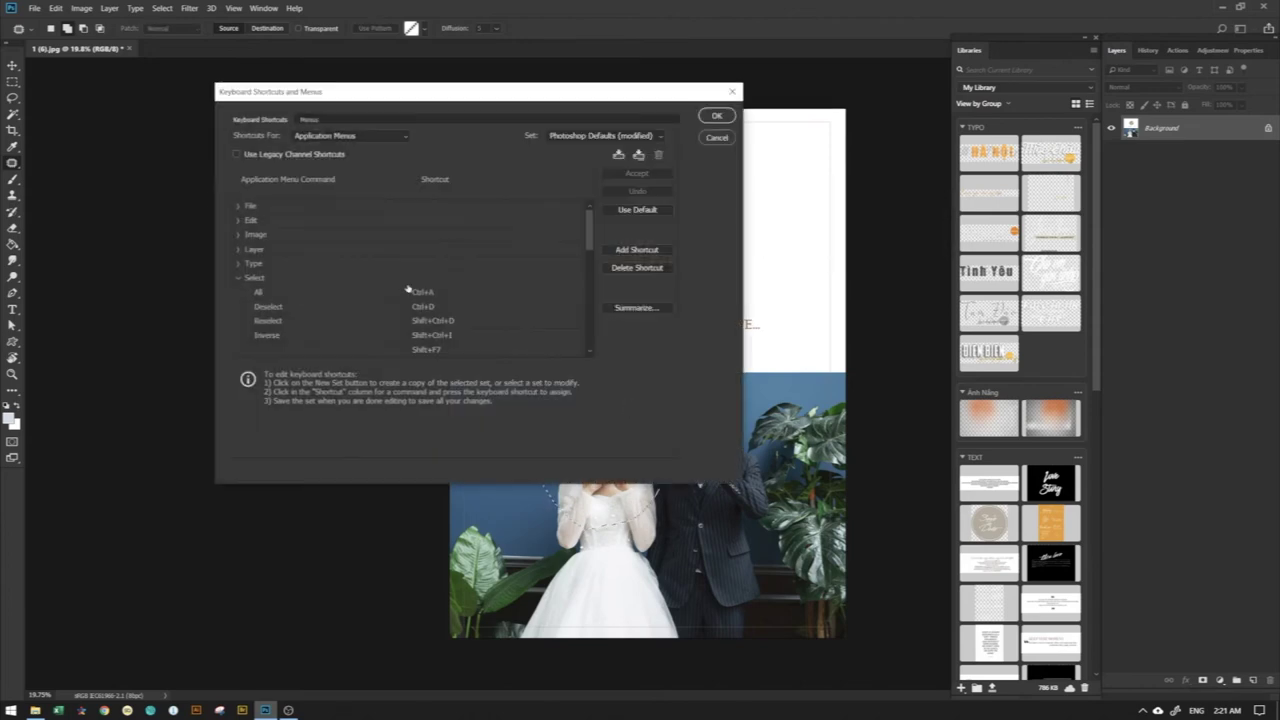
- Give Filter > Neat Image > Reduce Noise the F5 shortcut
click(238, 279)
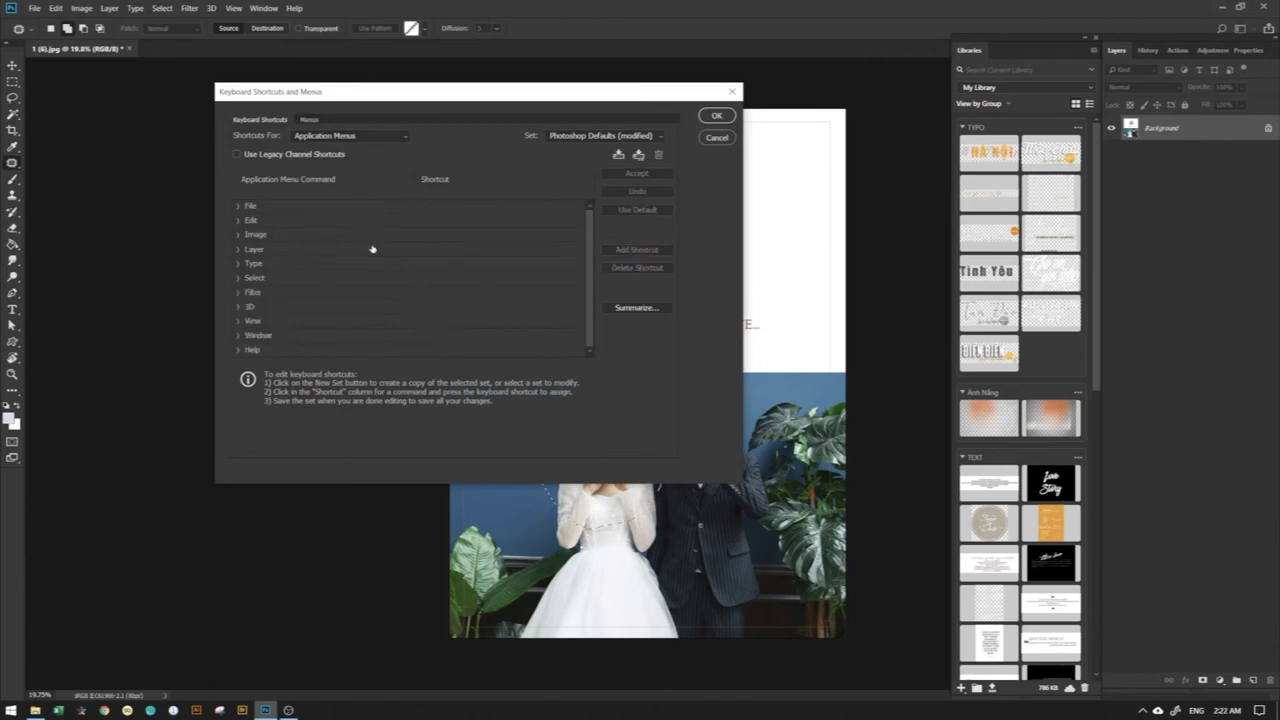
click(238, 292)
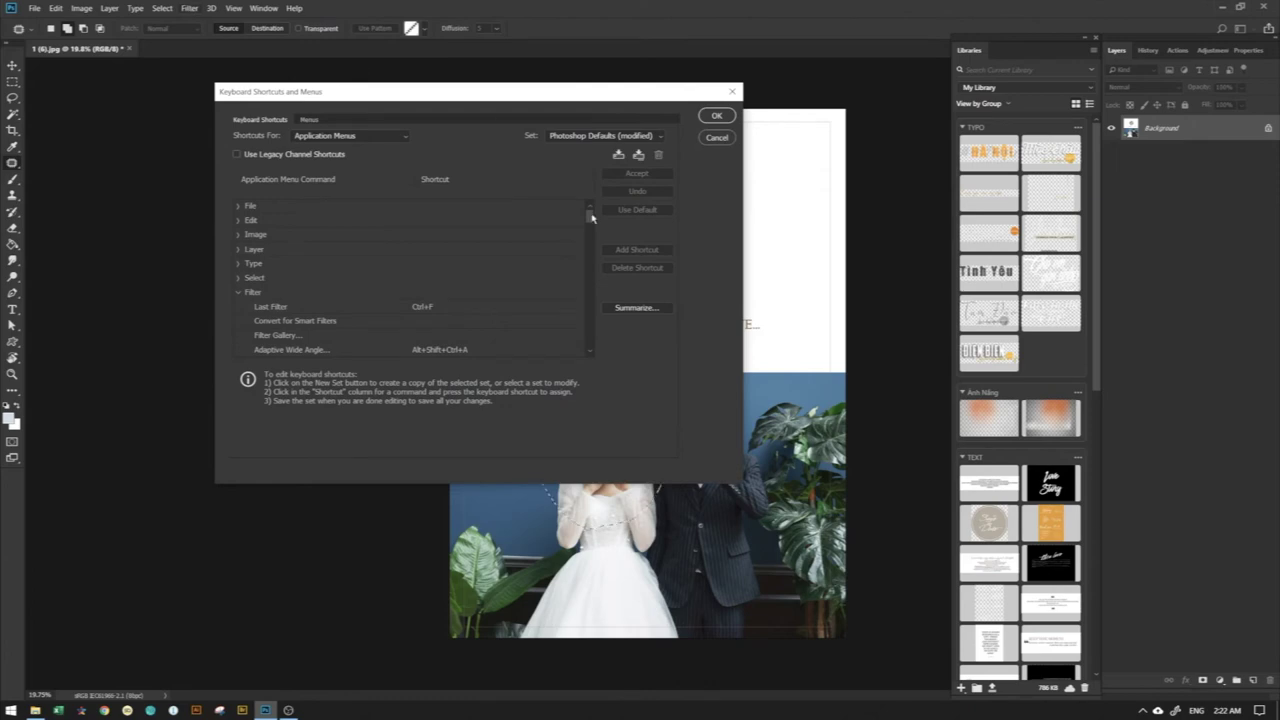
drag(588, 216, 590, 239)
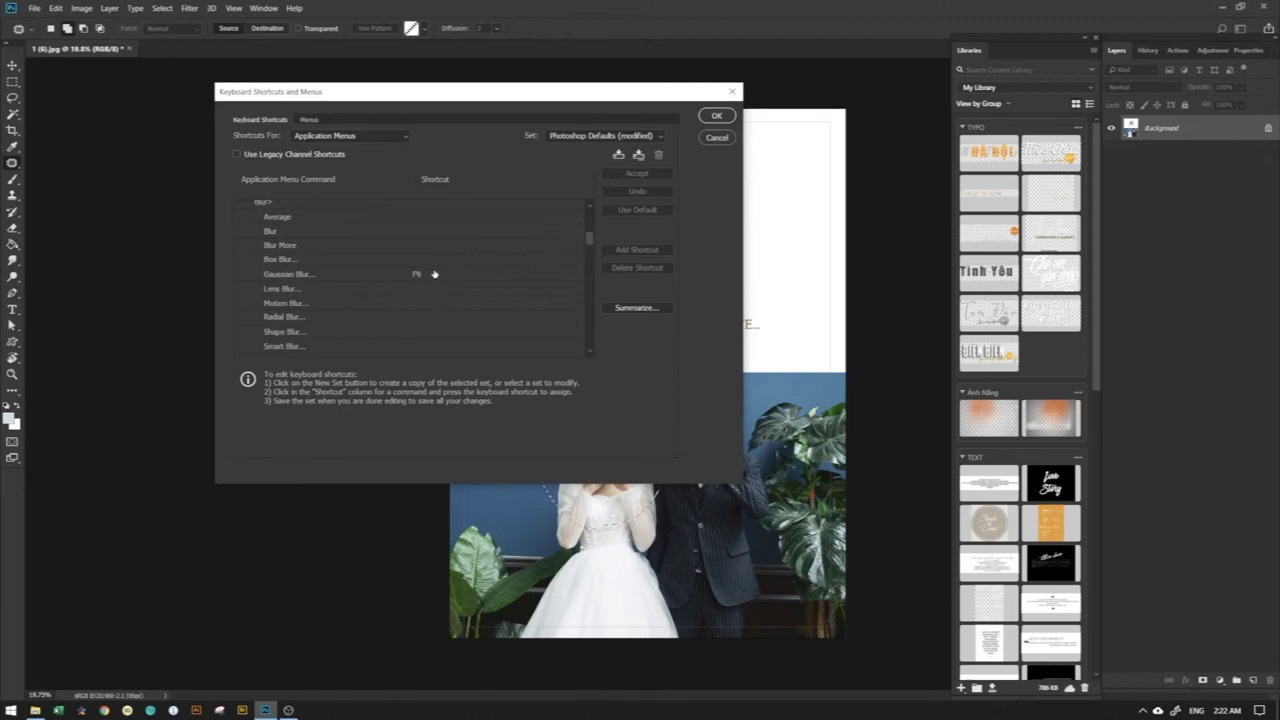
drag(590, 241, 596, 273)
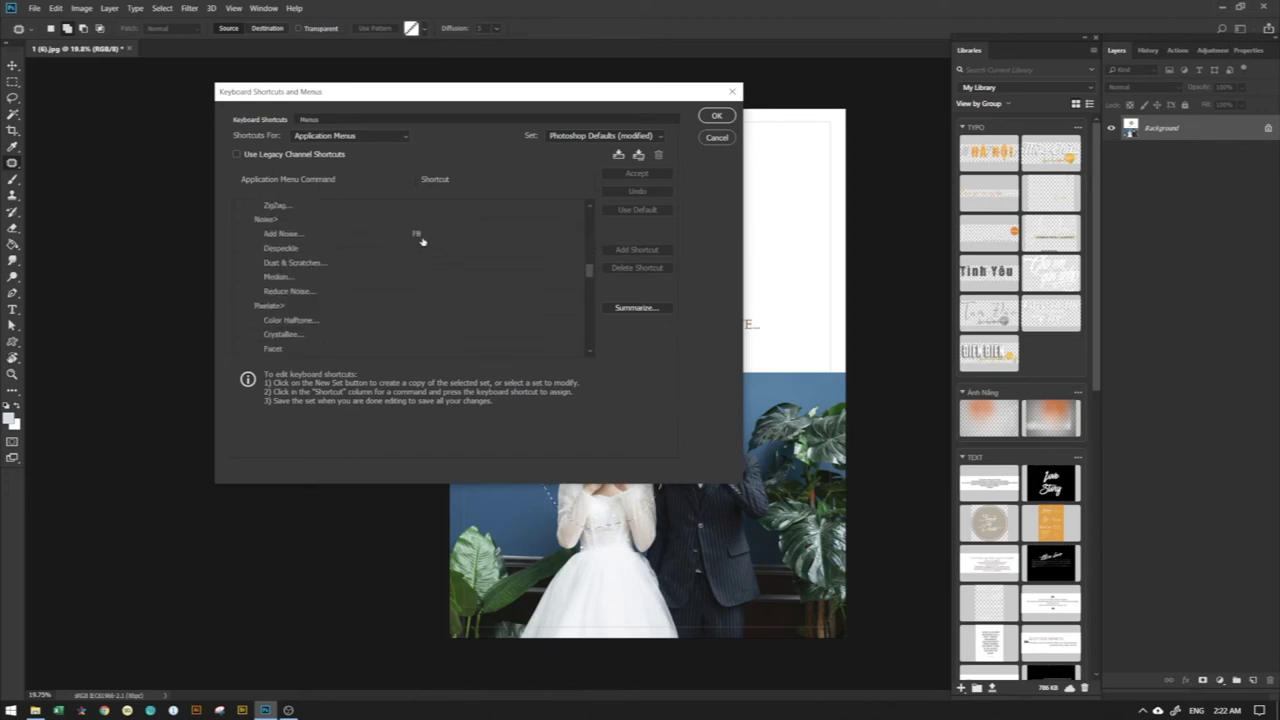
drag(589, 277, 594, 300)
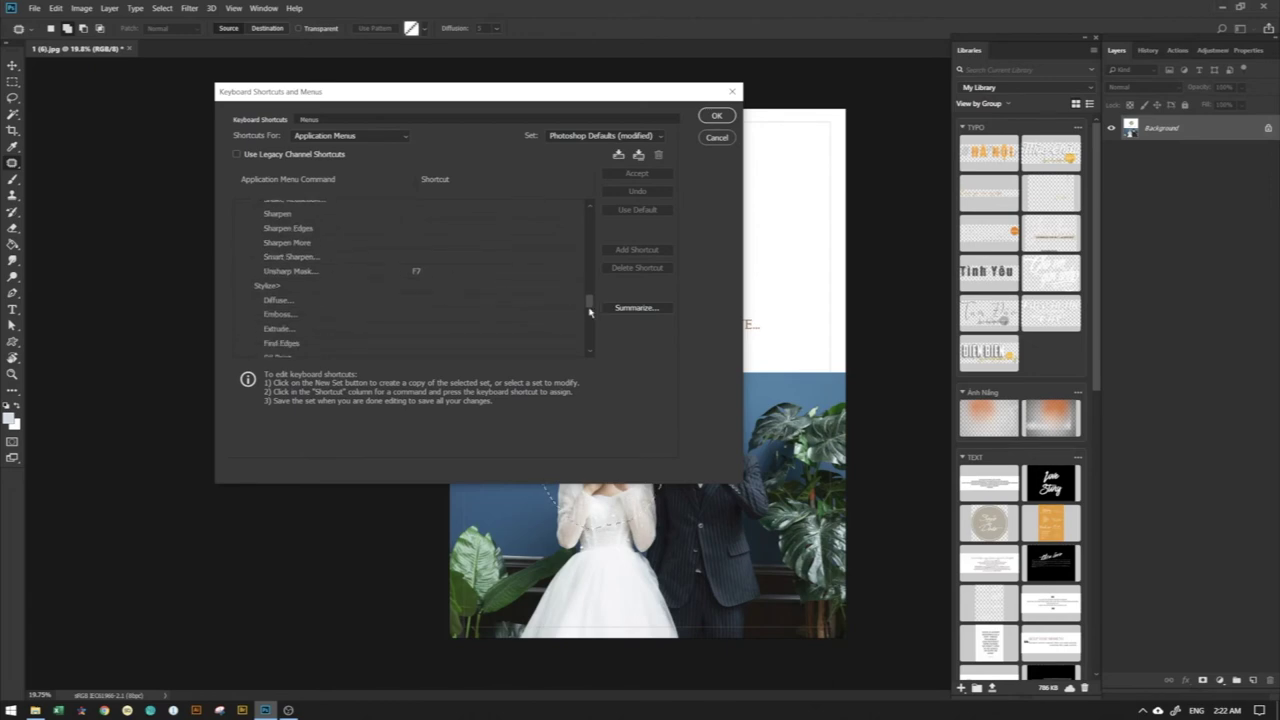
drag(590, 306, 590, 307)
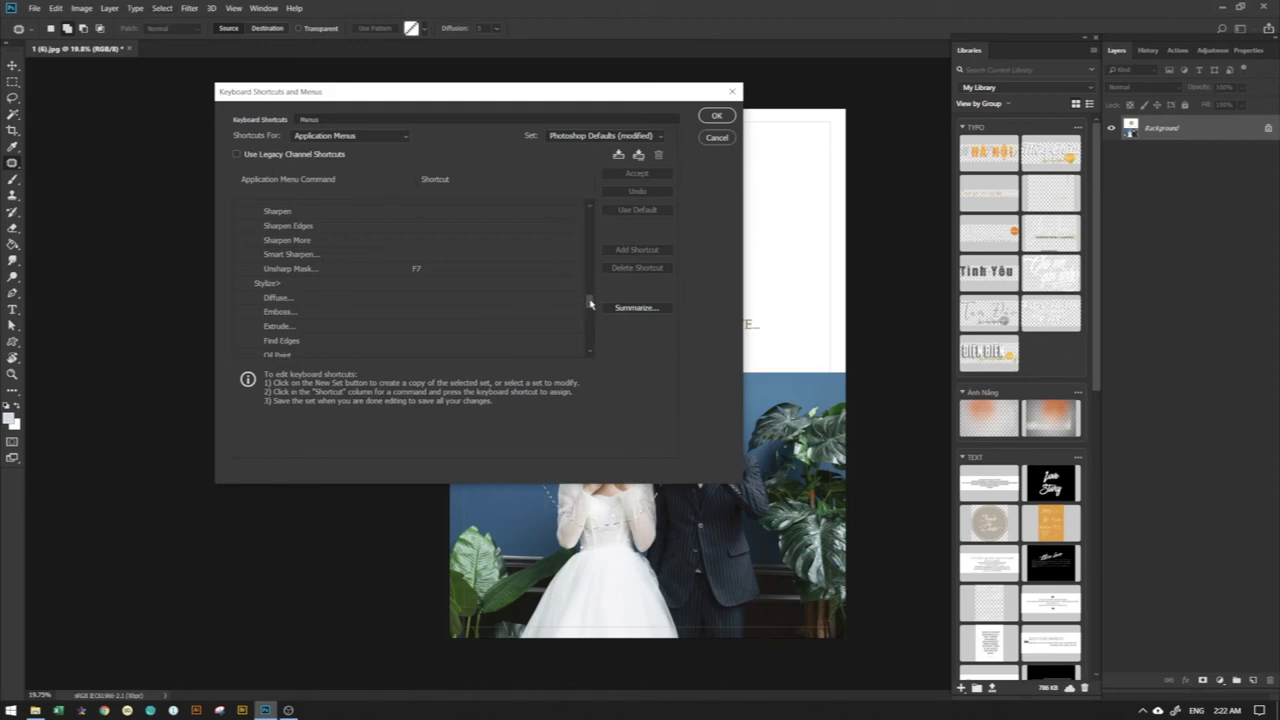
drag(590, 304, 596, 333)
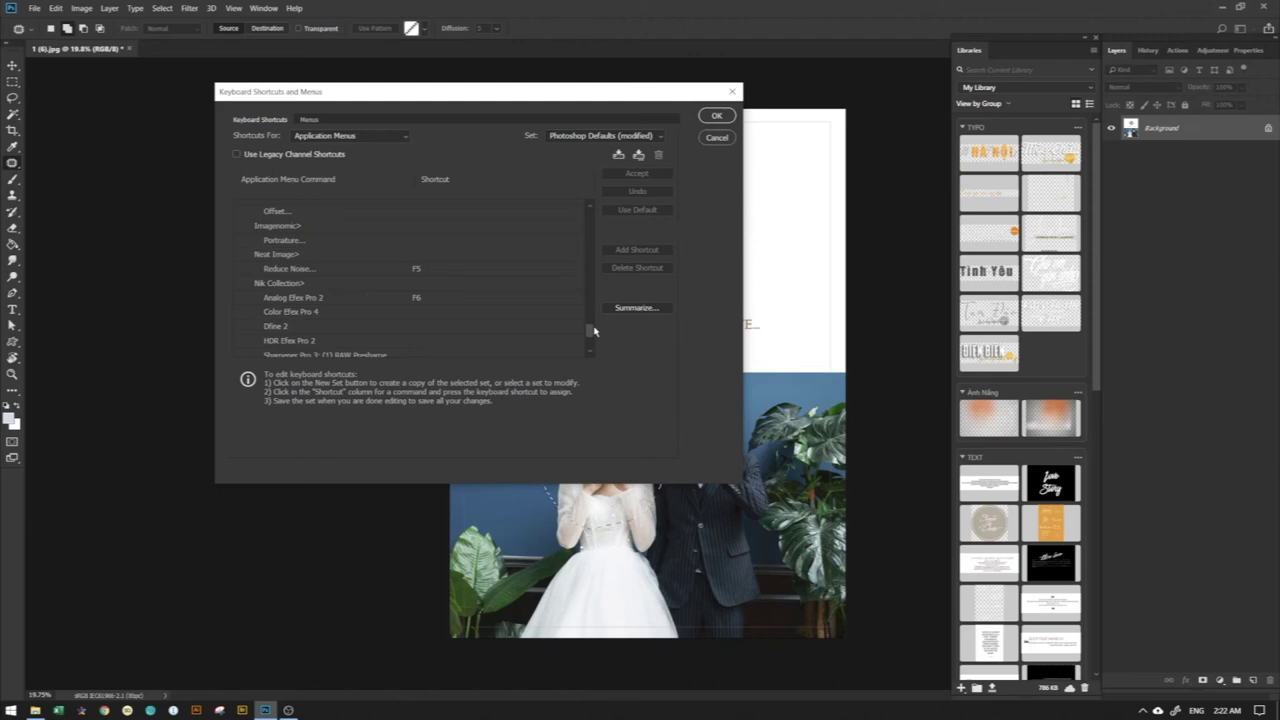
click(417, 268)
key(F5)
- Close the shortcuts dialog and confirm Reduce Noise shows F5 in the Filter menu
click(716, 115)
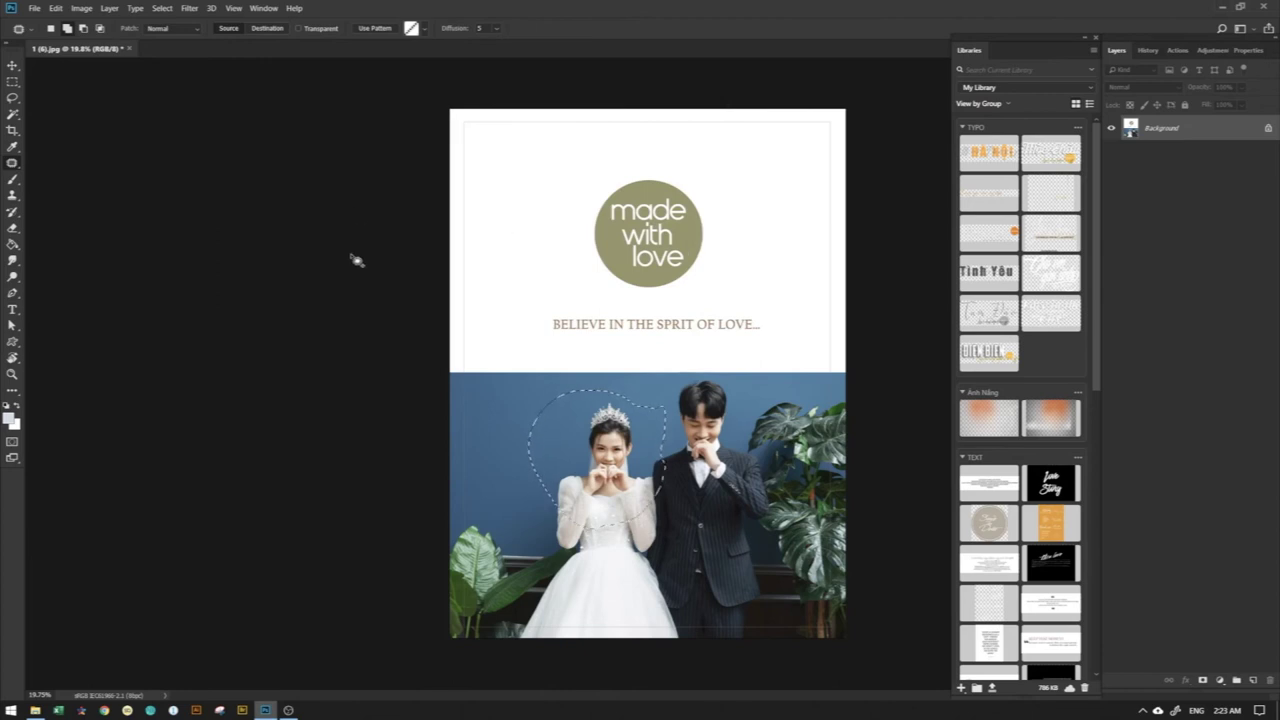
click(188, 8)
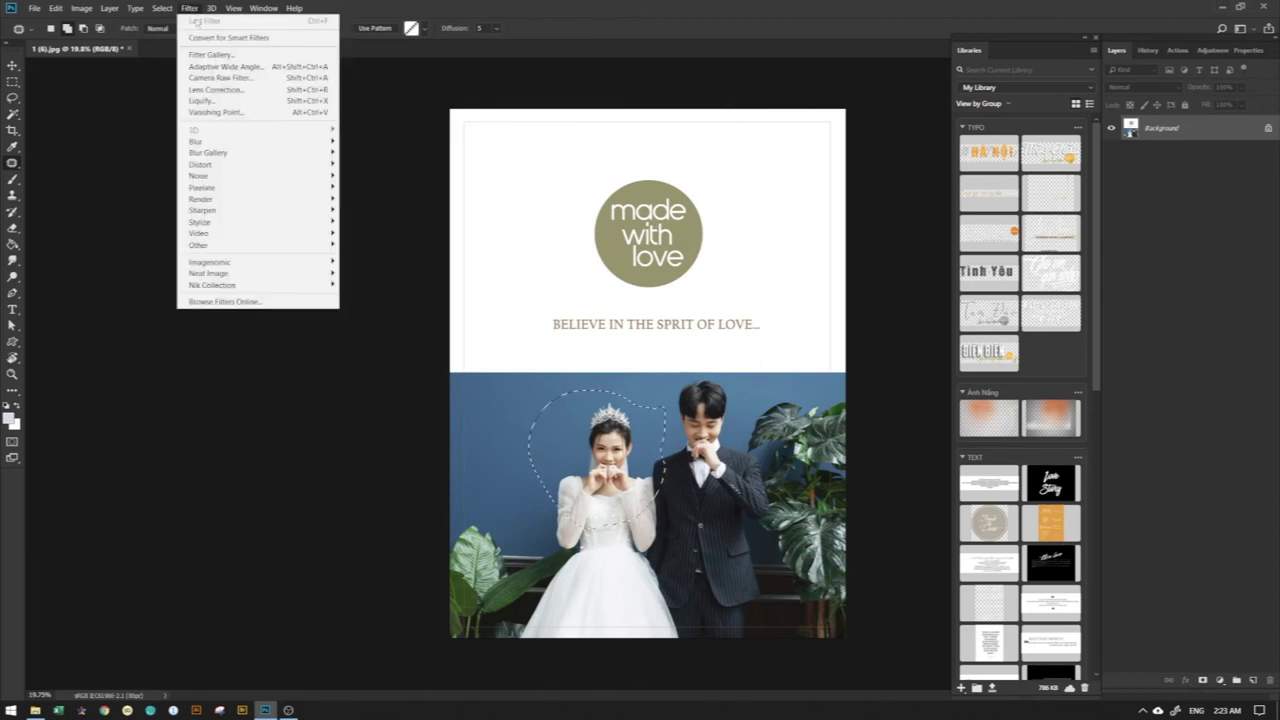
mouse_move(258, 273)
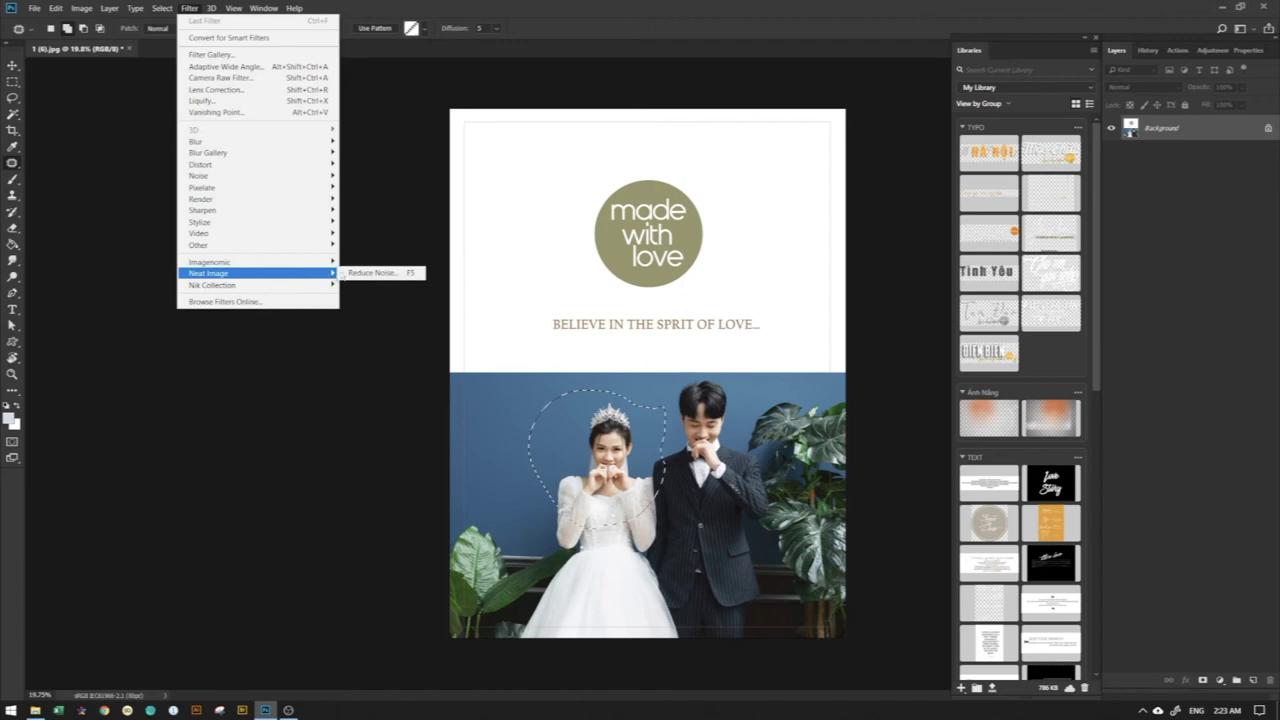
click(425, 173)
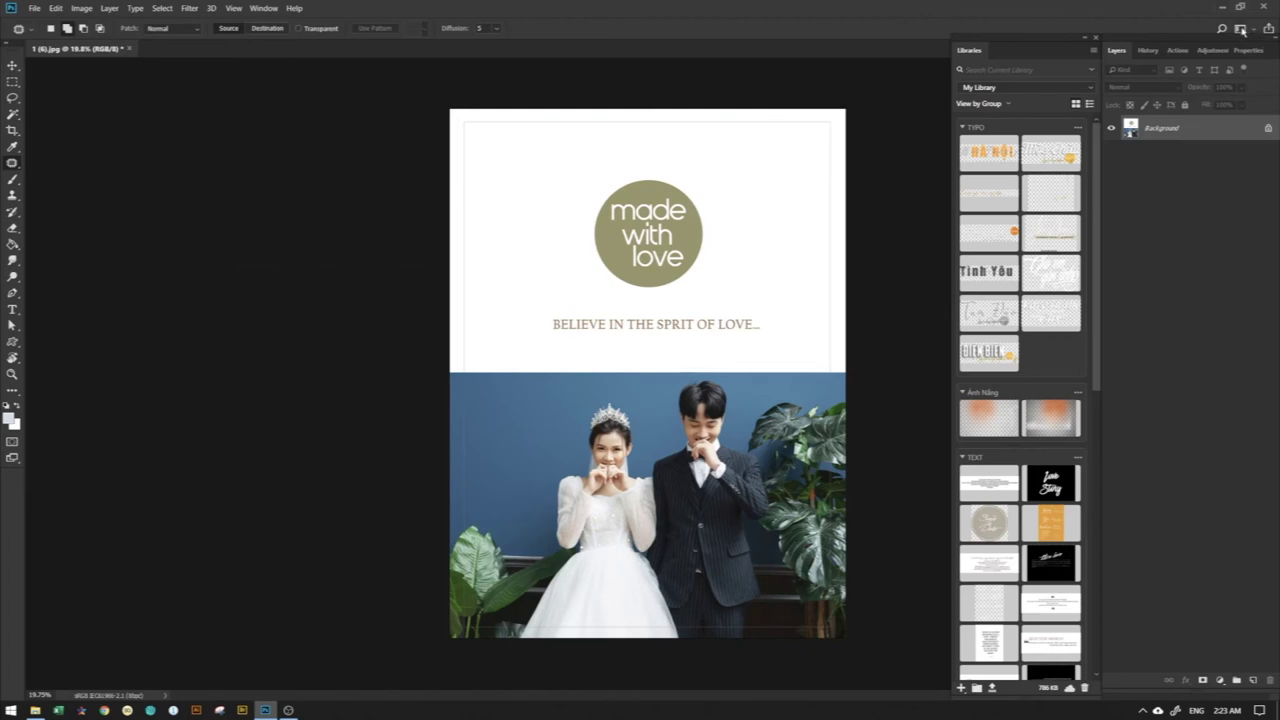
- Switch to the Graphic and Web workspace and reset it to its default layout
click(1241, 29)
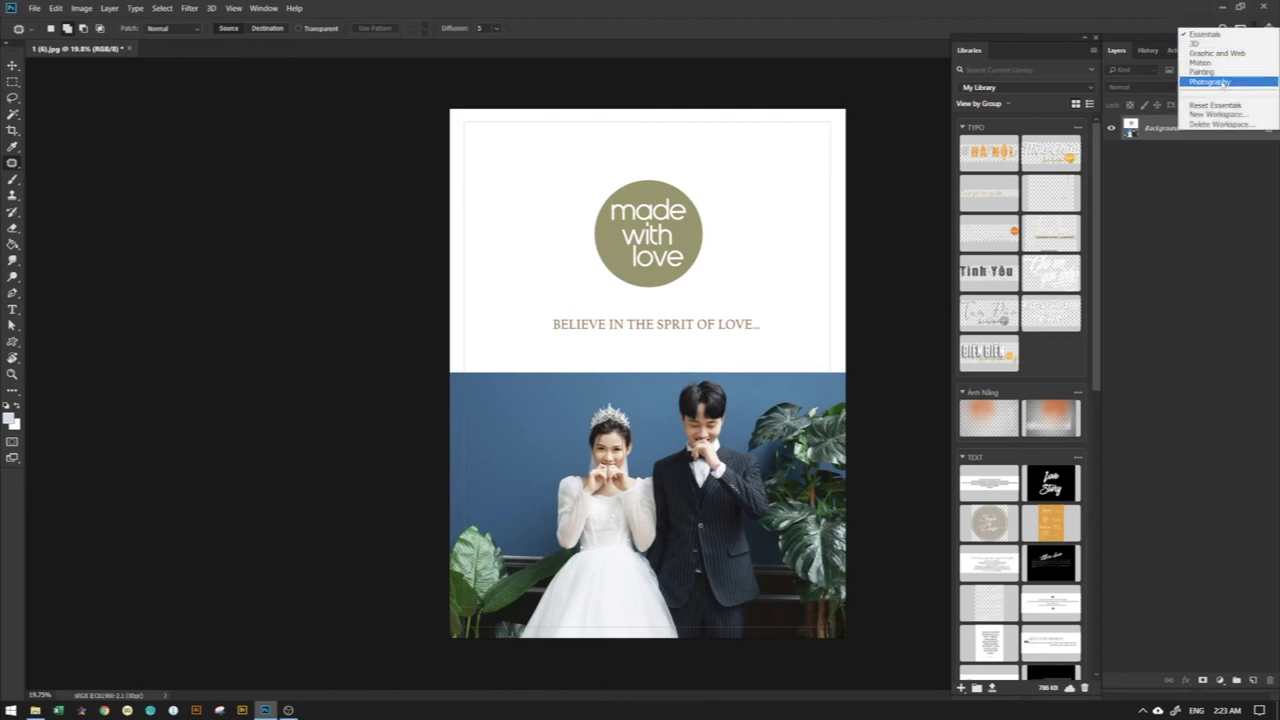
click(1205, 53)
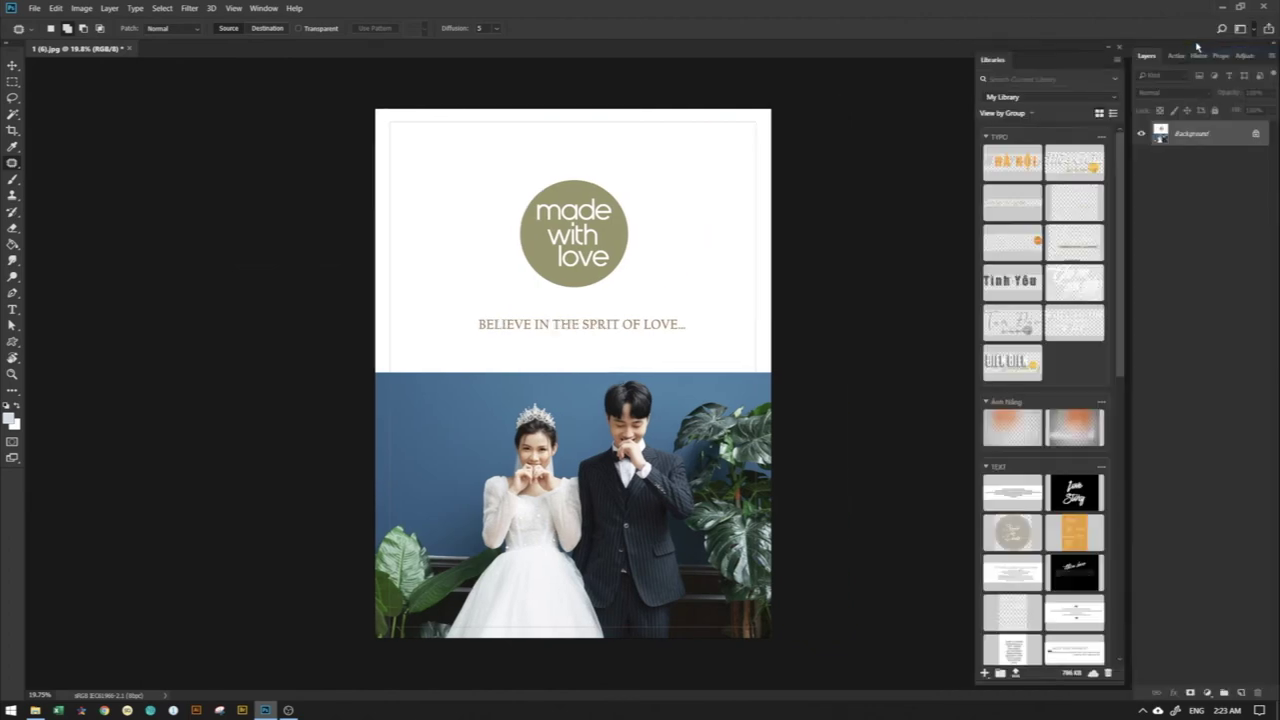
click(1240, 29)
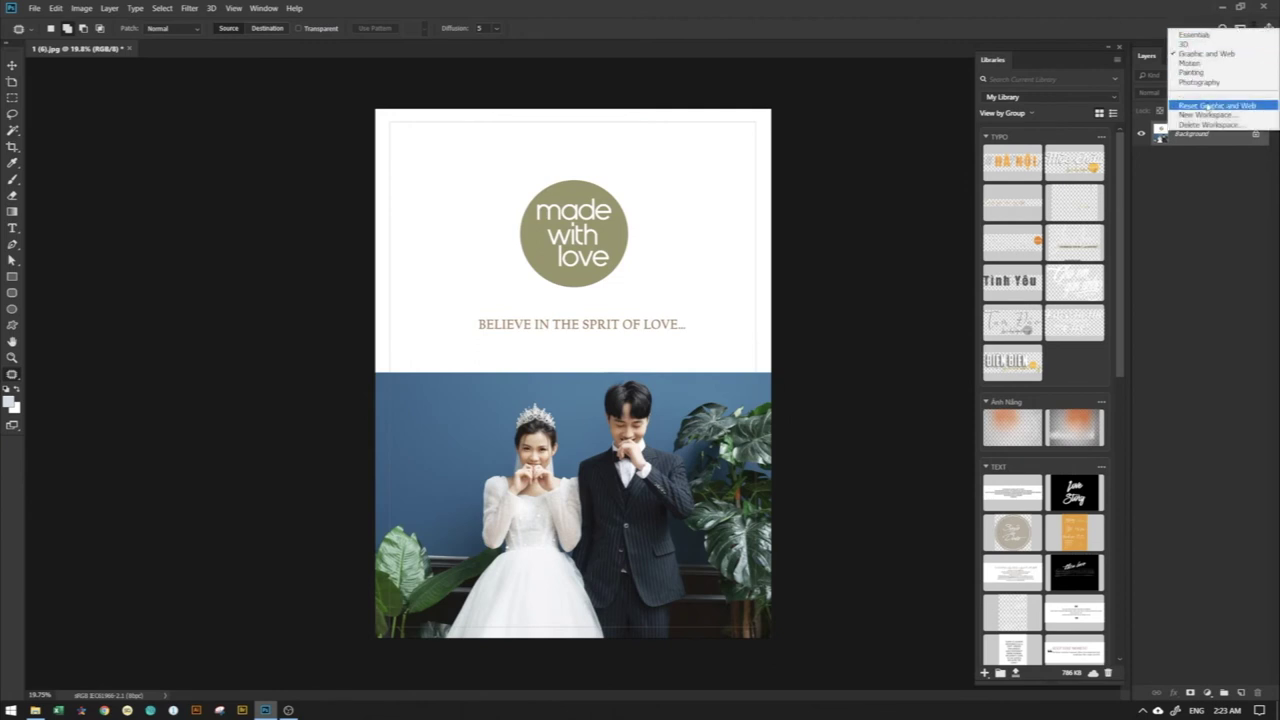
click(1207, 105)
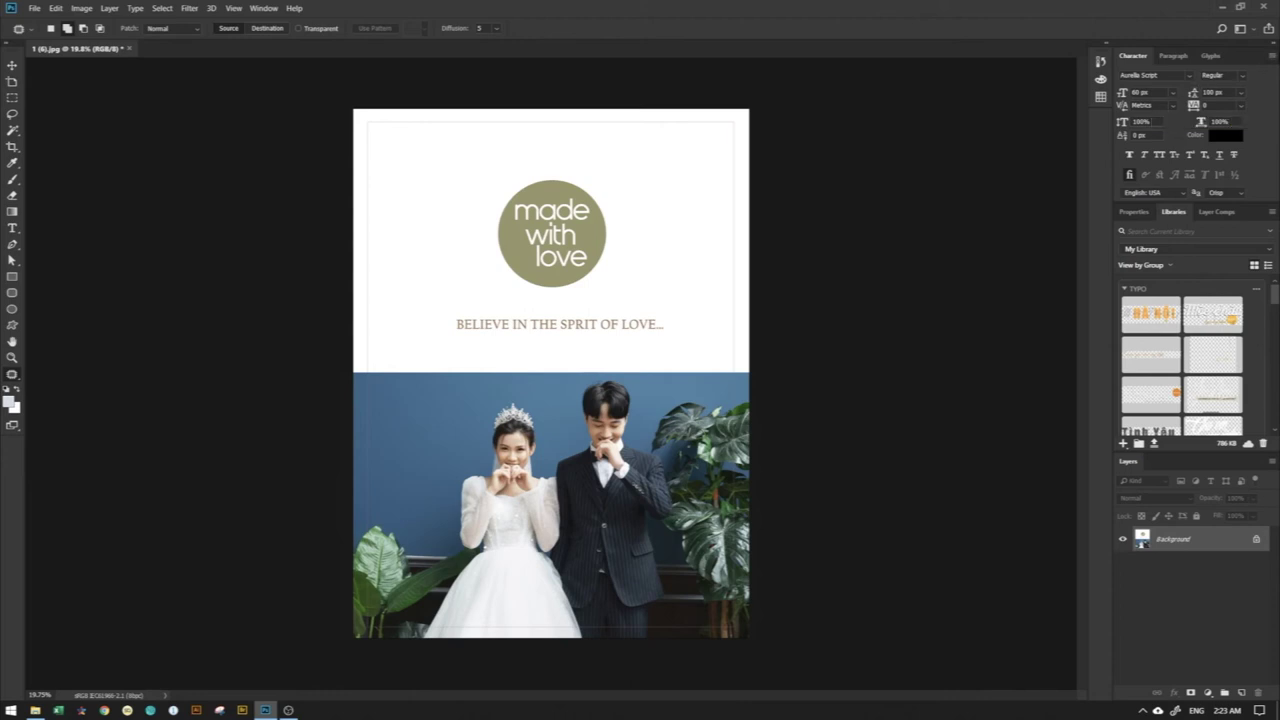
- Close the Character, Libraries, Layers and Color panel groups
click(1273, 58)
click(1200, 296)
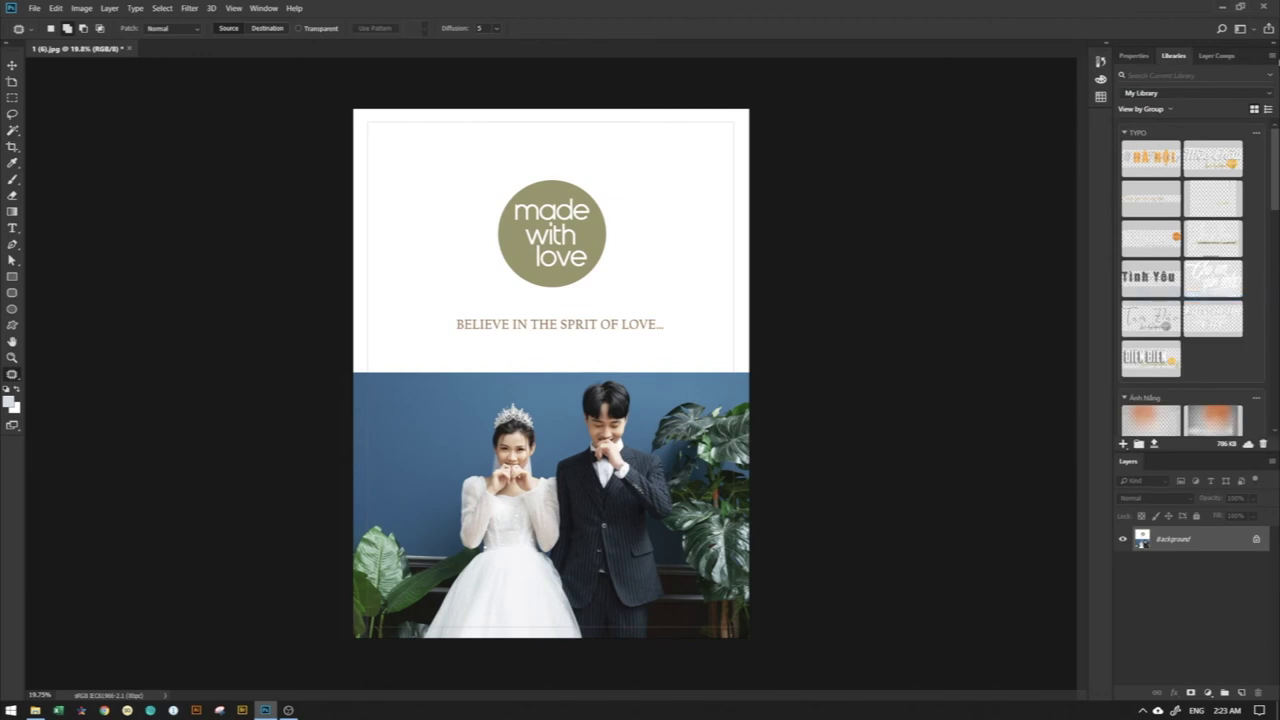
click(1273, 57)
click(1185, 282)
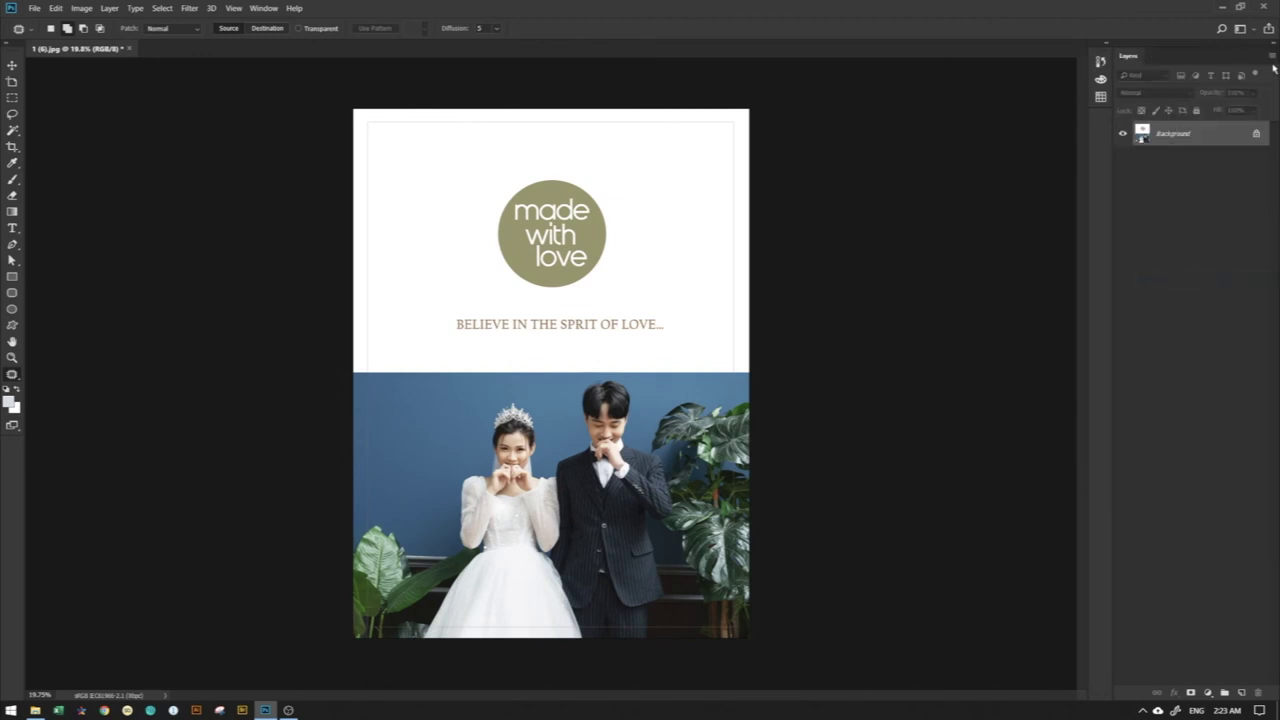
click(1273, 57)
click(1190, 440)
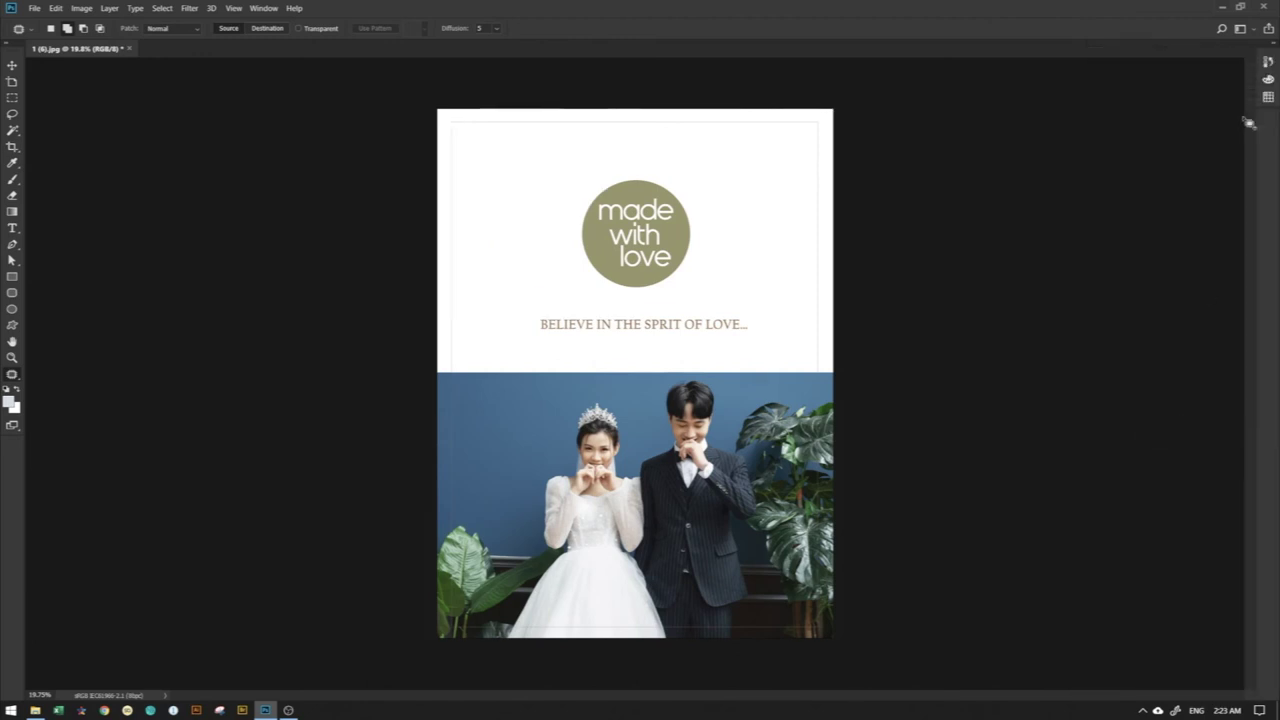
click(1271, 57)
click(1272, 57)
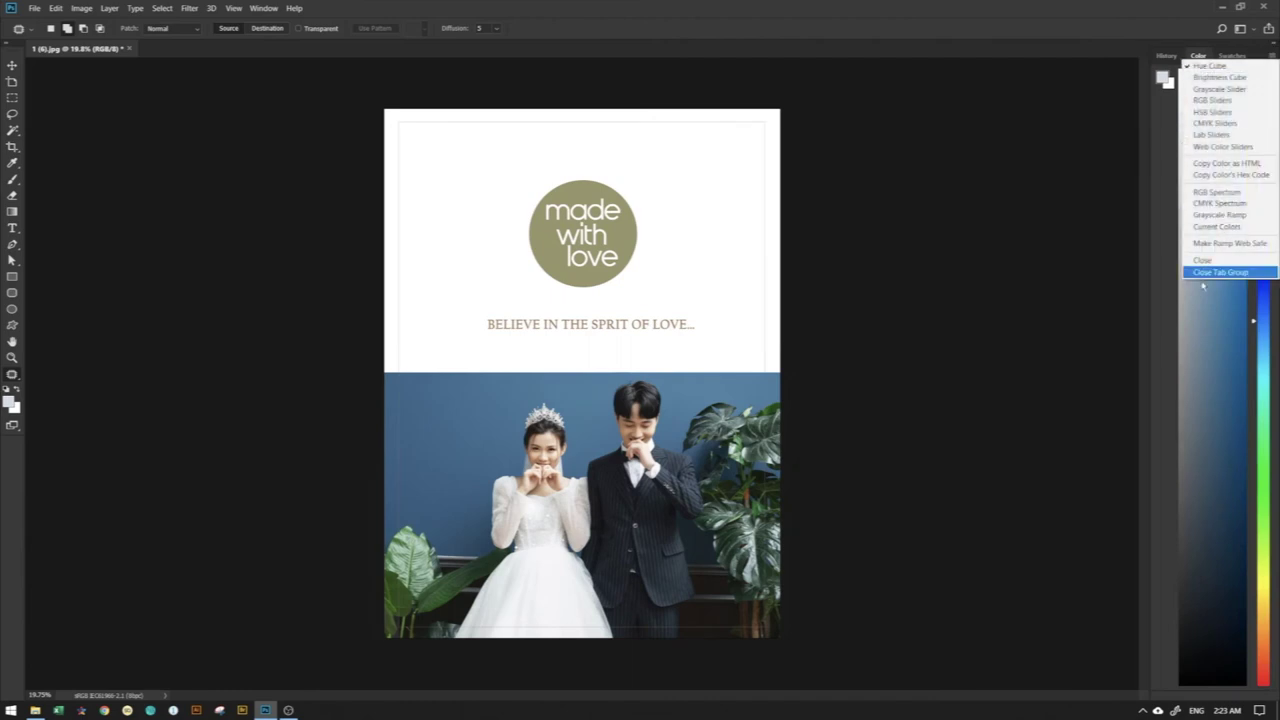
click(1198, 272)
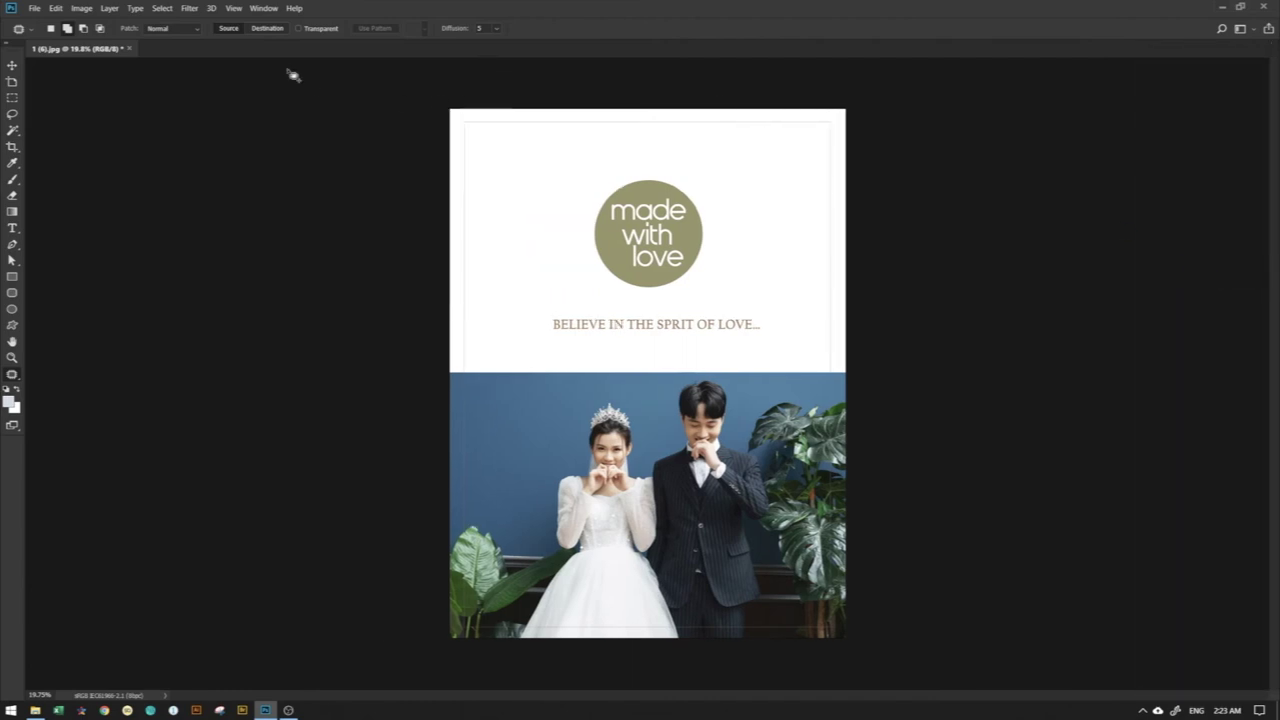
- Show the Actions, Layers, History, Libraries and Properties panels from the Window menu
click(262, 8)
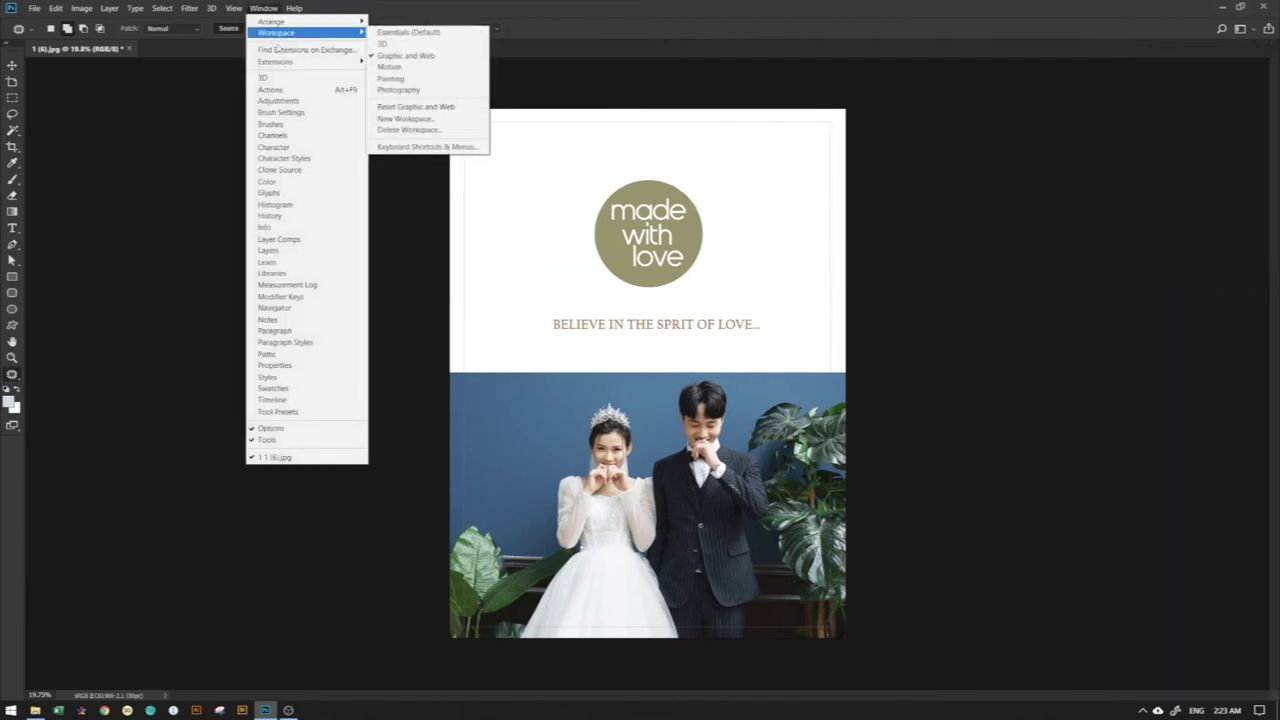
click(294, 91)
click(264, 8)
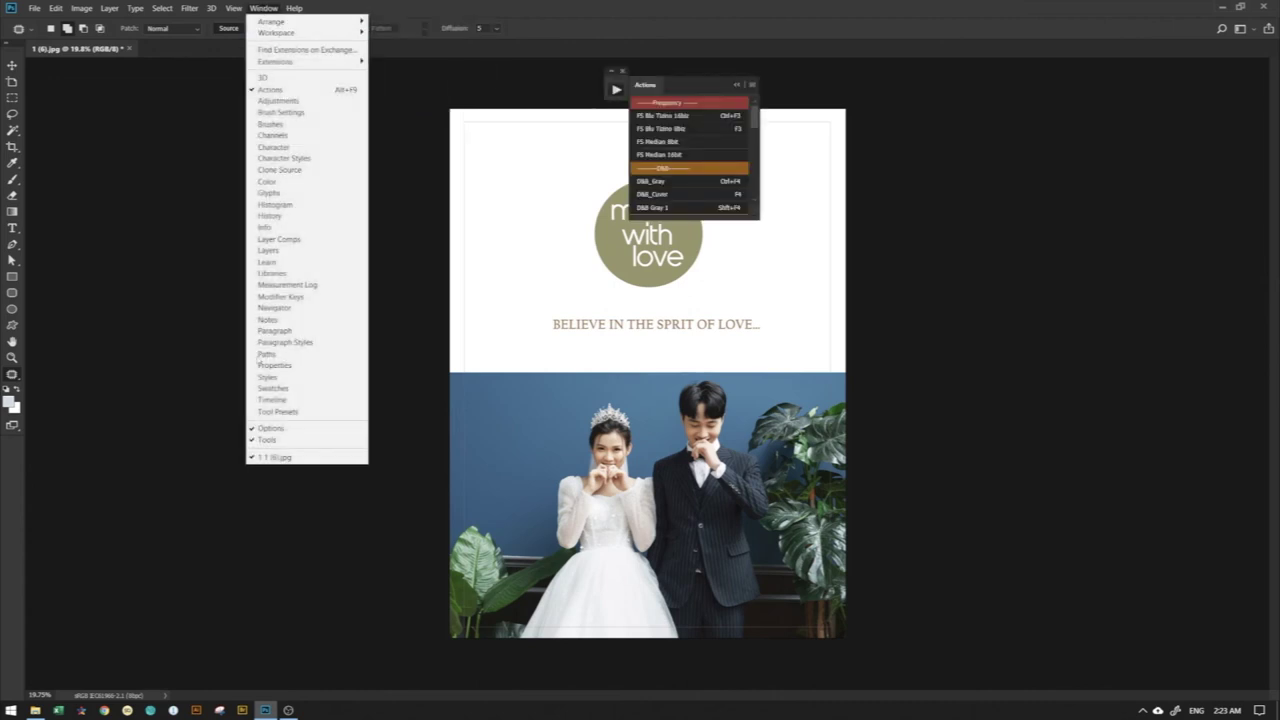
click(268, 250)
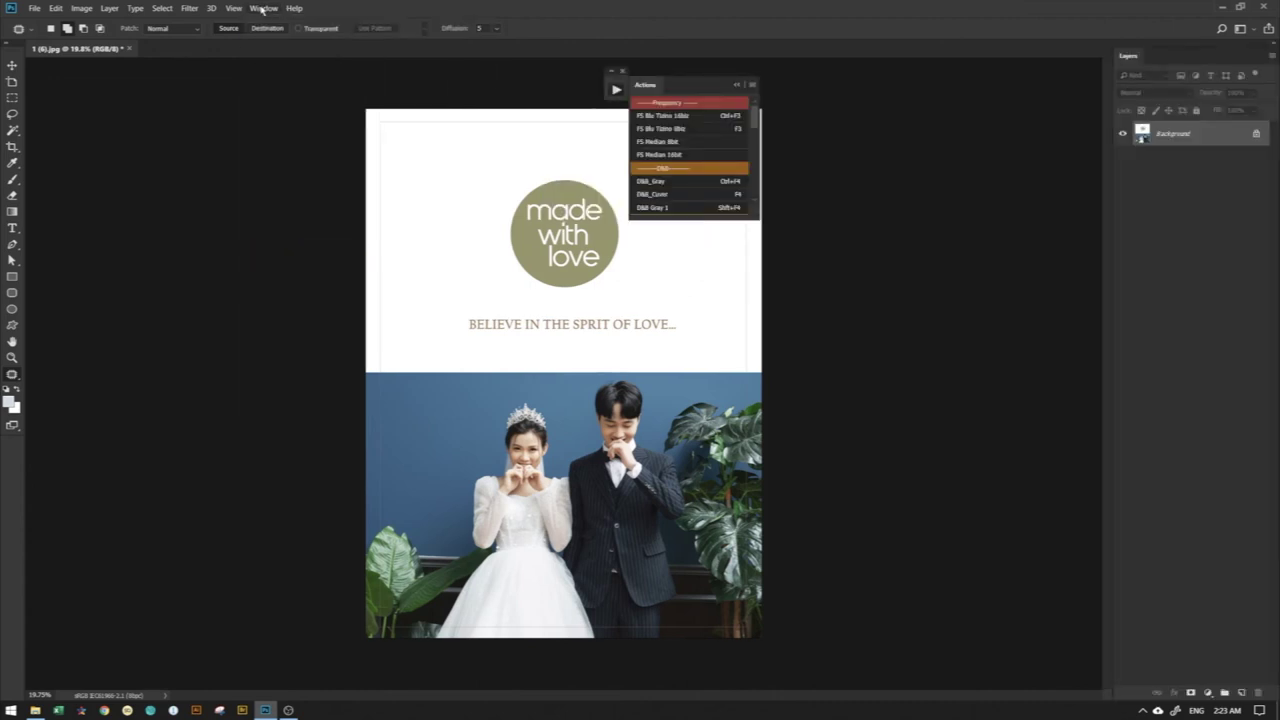
click(264, 8)
click(272, 216)
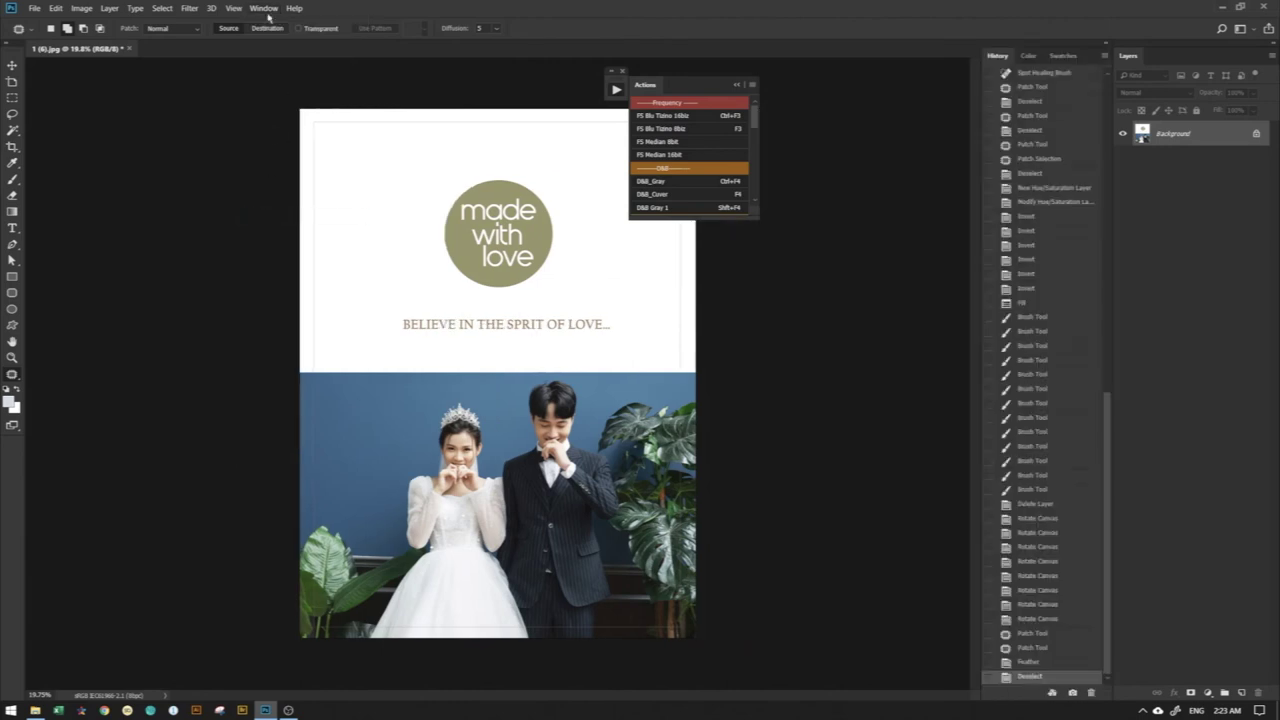
click(264, 8)
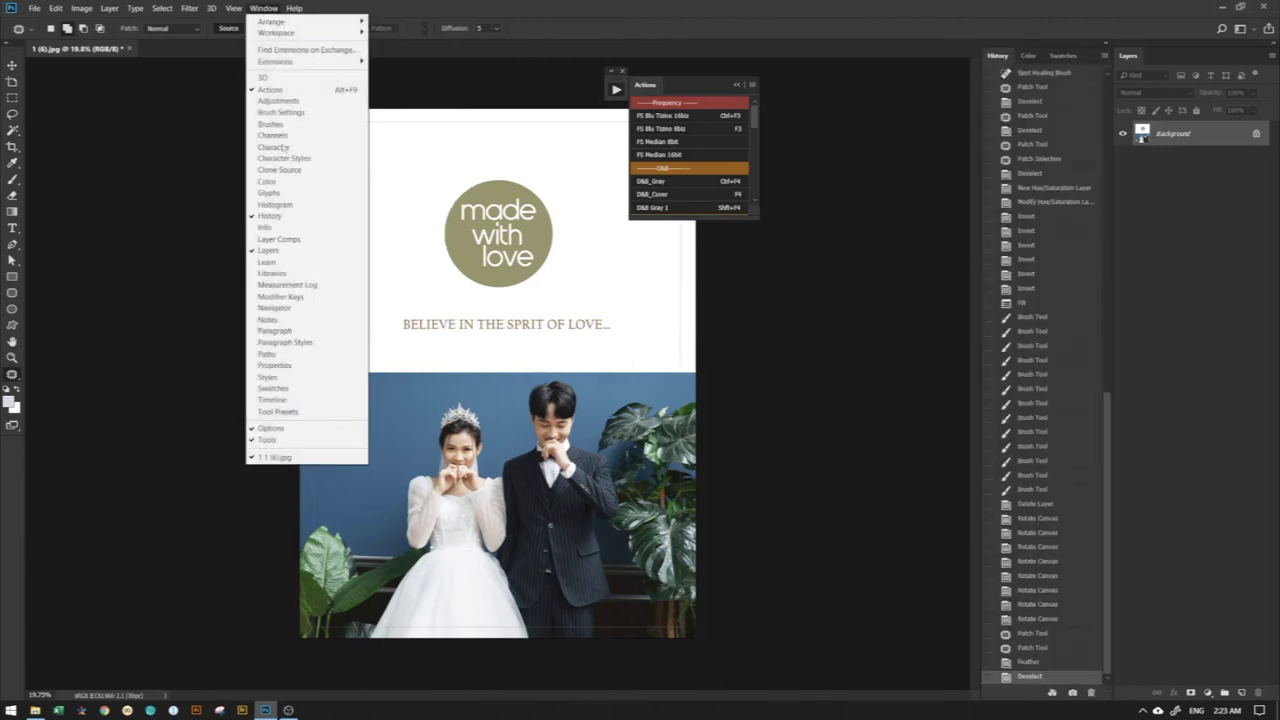
click(301, 275)
click(262, 8)
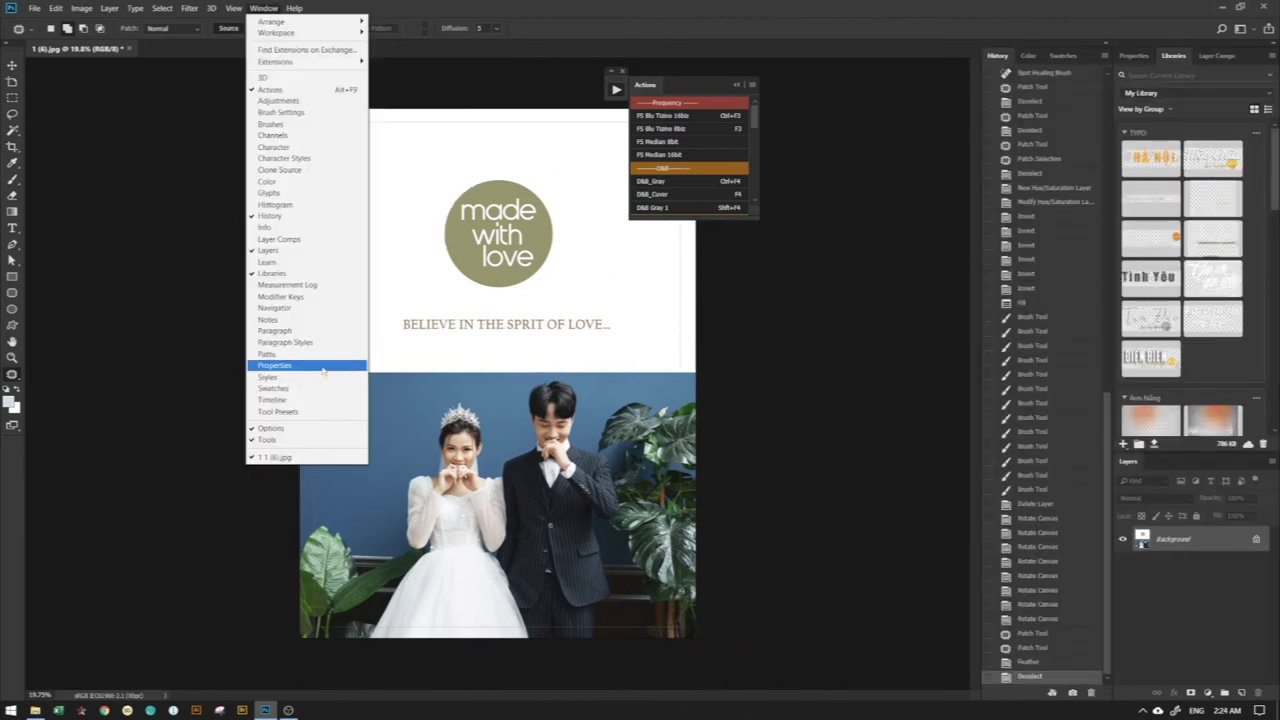
click(317, 367)
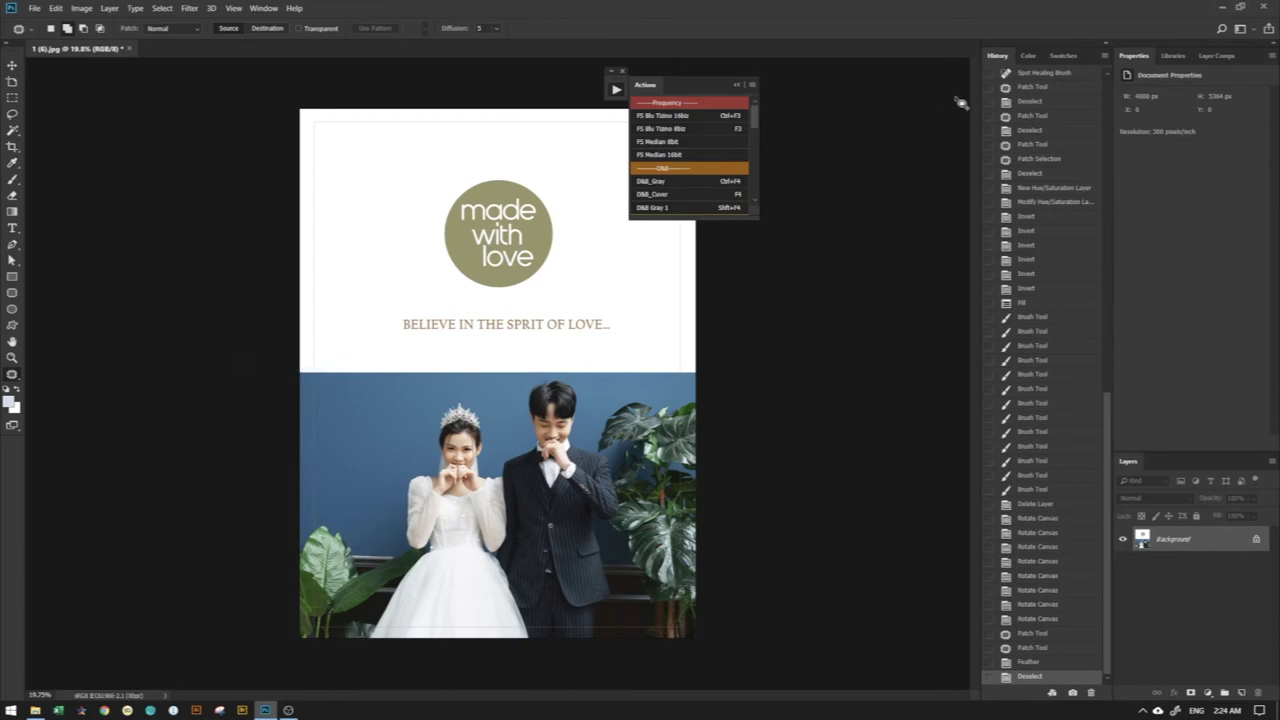
- Dock Actions and group Properties, History and Layers together, leaving Libraries floating
drag(644, 86, 1018, 62)
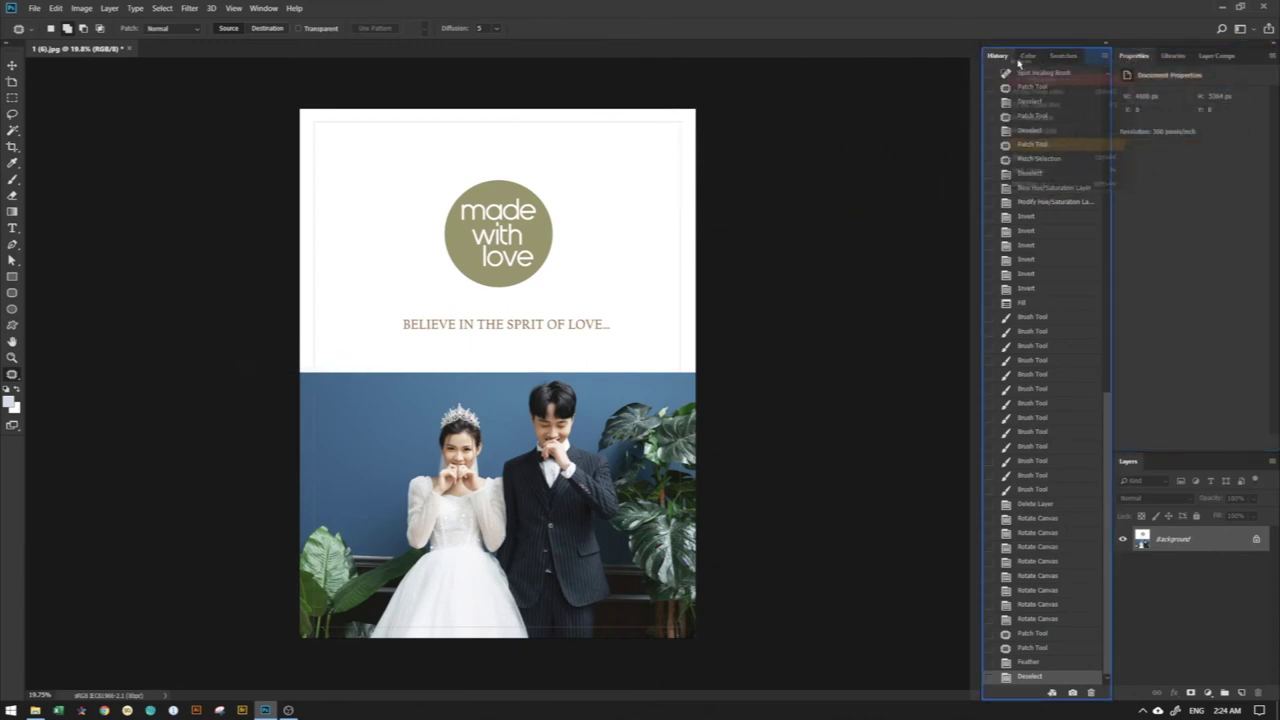
drag(1018, 62, 1155, 458)
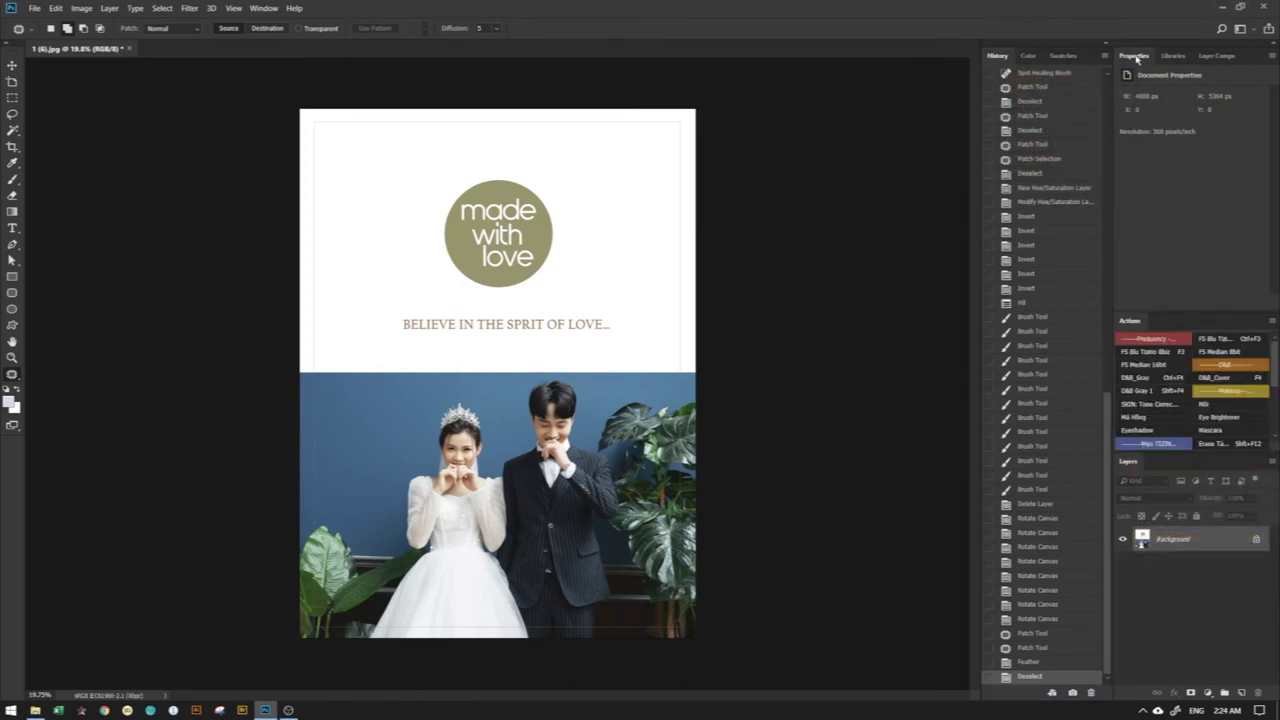
drag(1136, 58, 1150, 306)
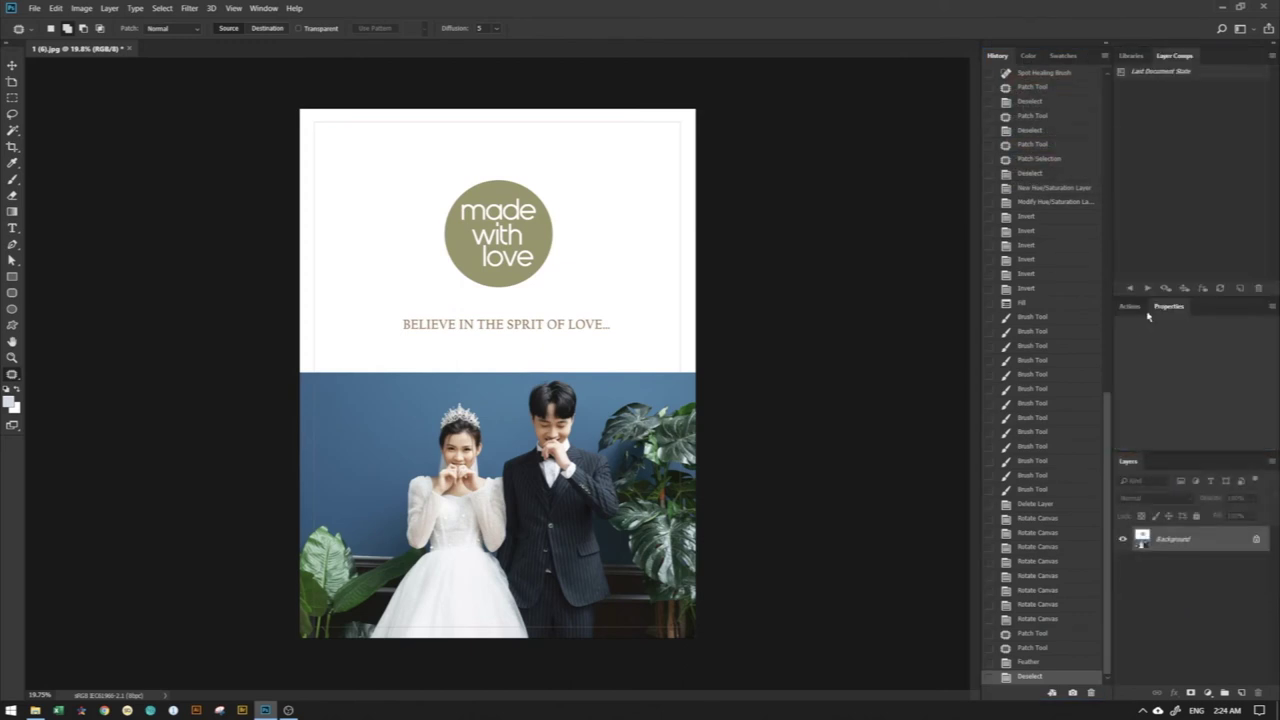
right_click(1173, 58)
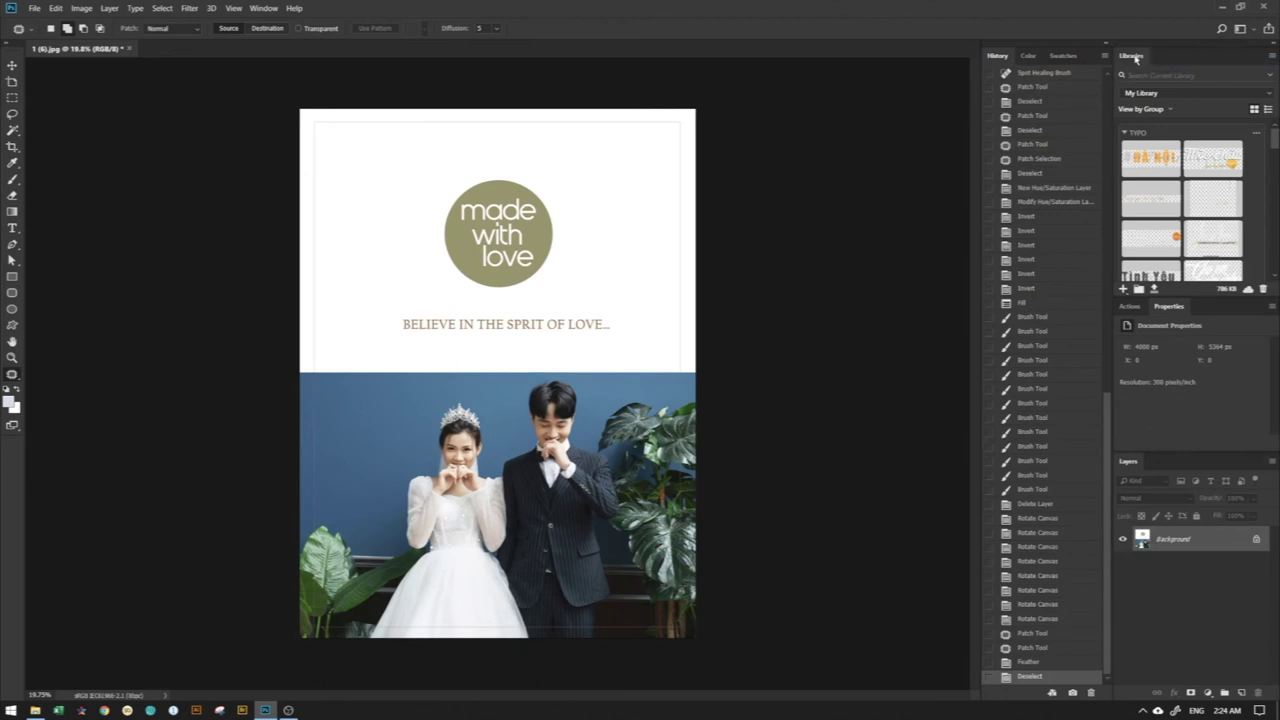
drag(1143, 58, 803, 142)
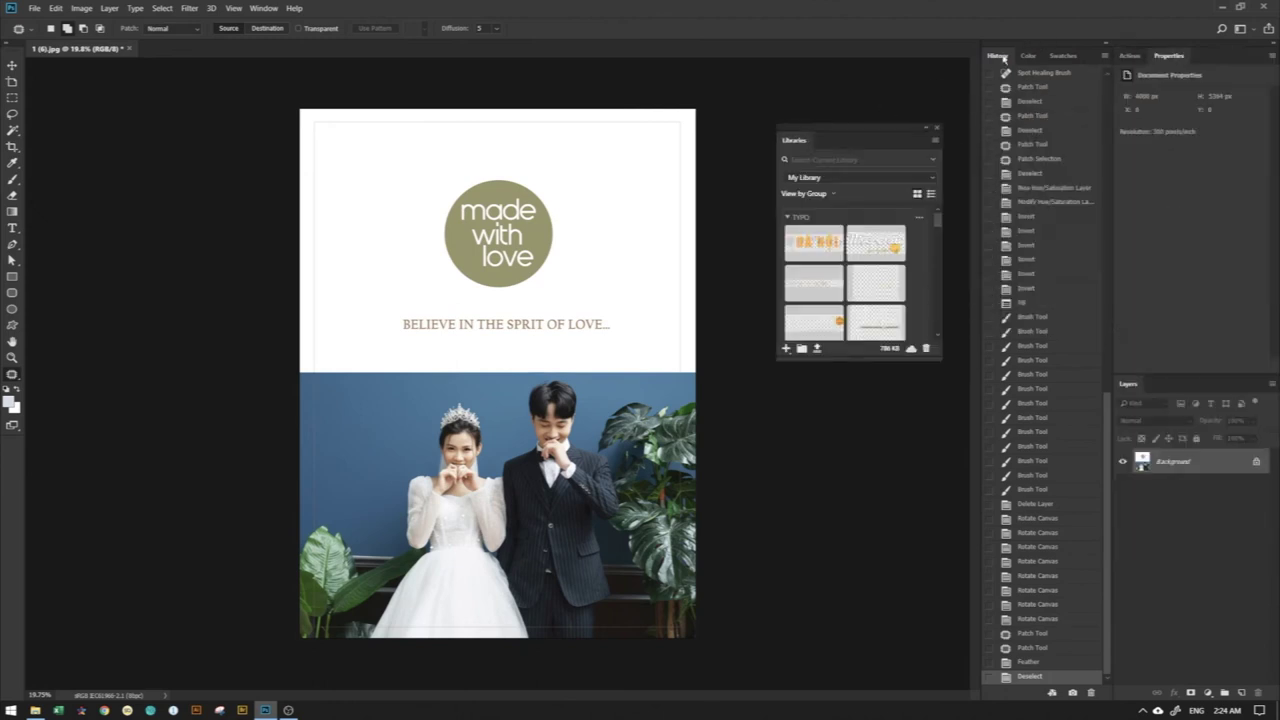
drag(998, 56, 1200, 56)
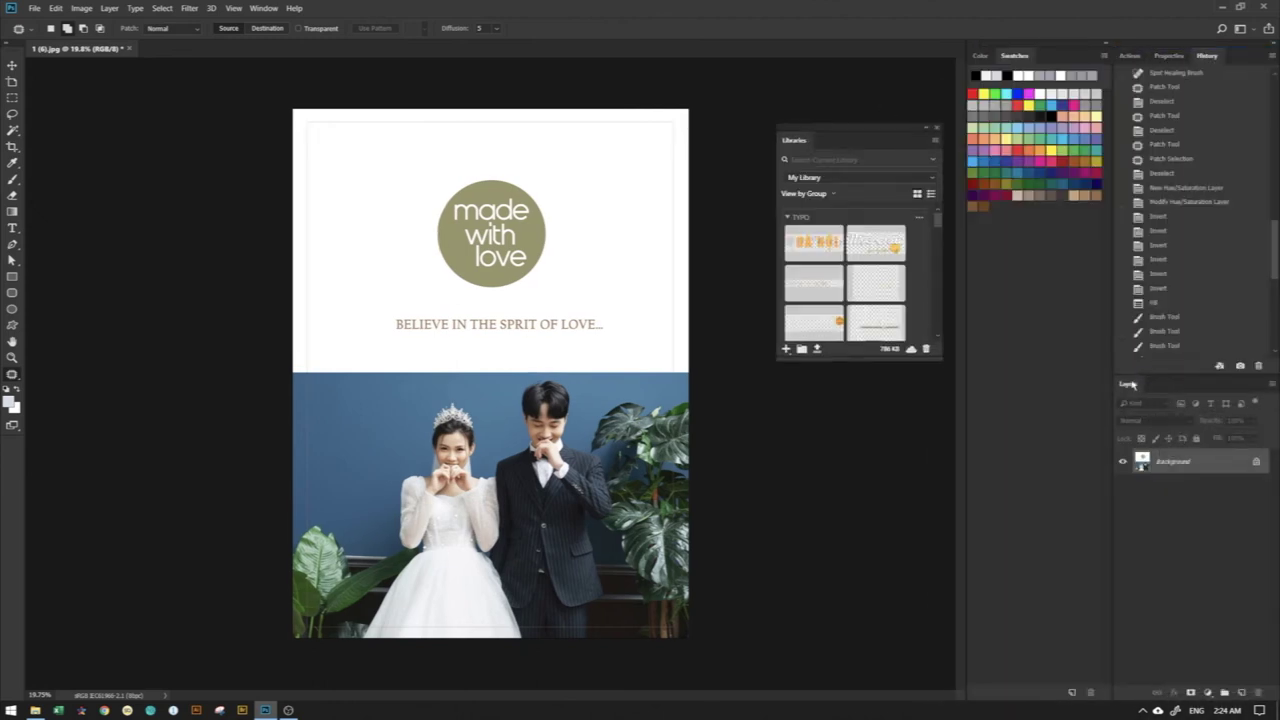
drag(1128, 383, 1127, 64)
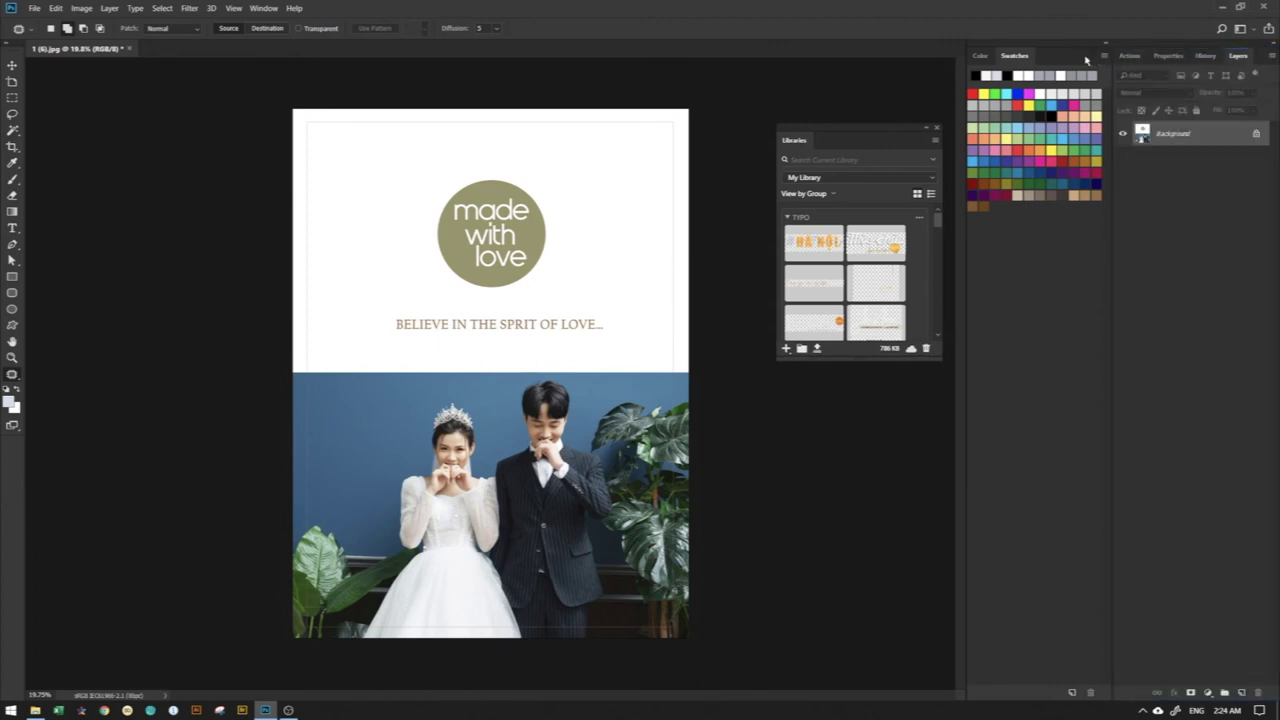
- Close Color and Swatches, order tabs Layers then History, and dock a lengthened Libraries panel
click(1104, 57)
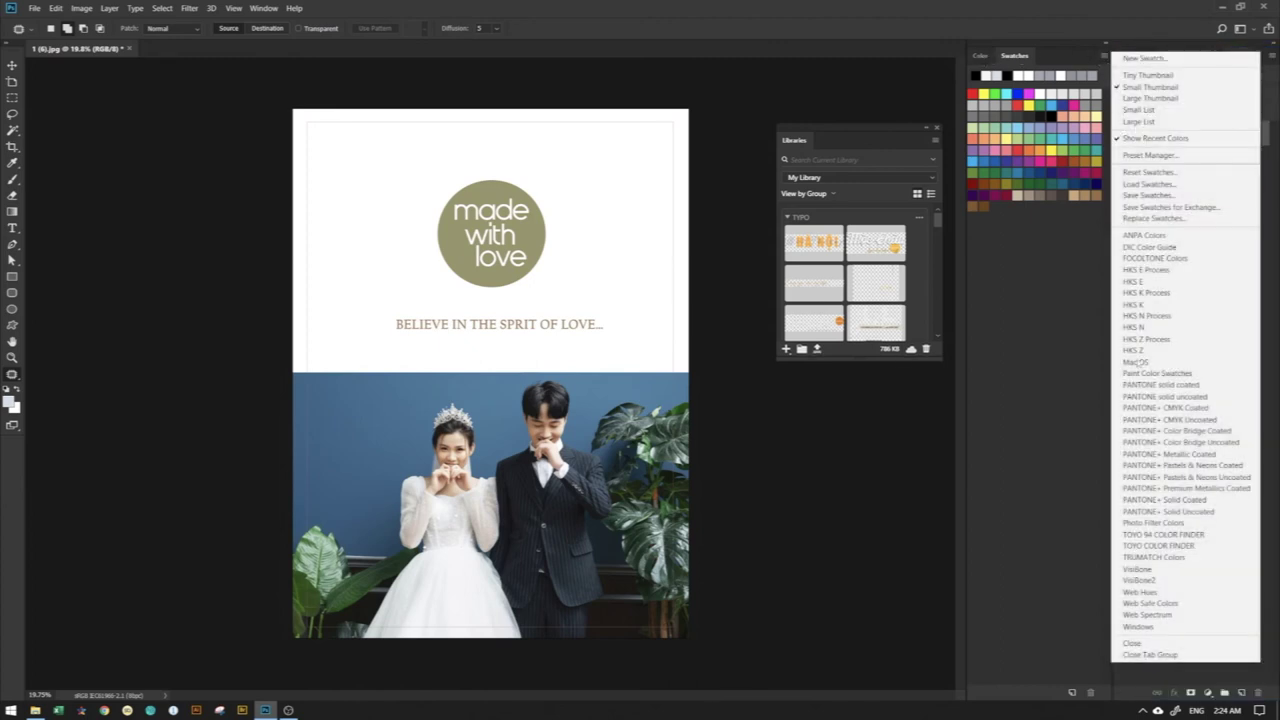
click(1160, 655)
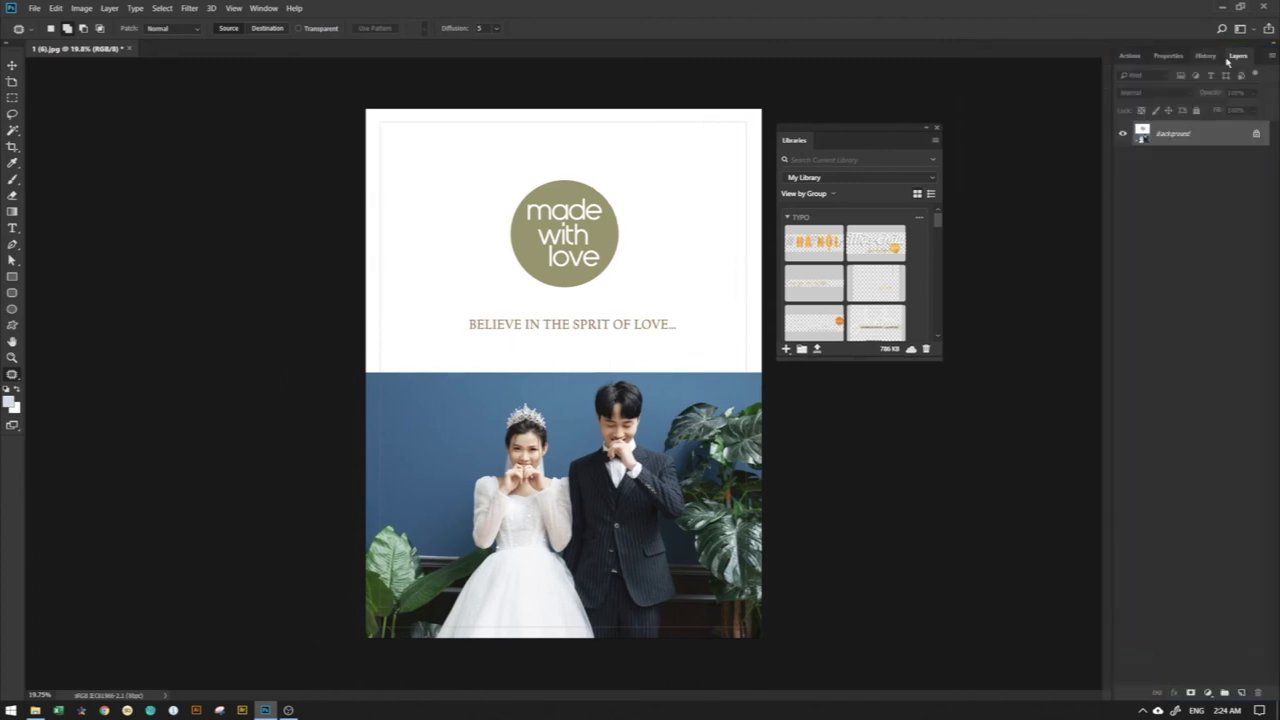
drag(1186, 57, 1124, 57)
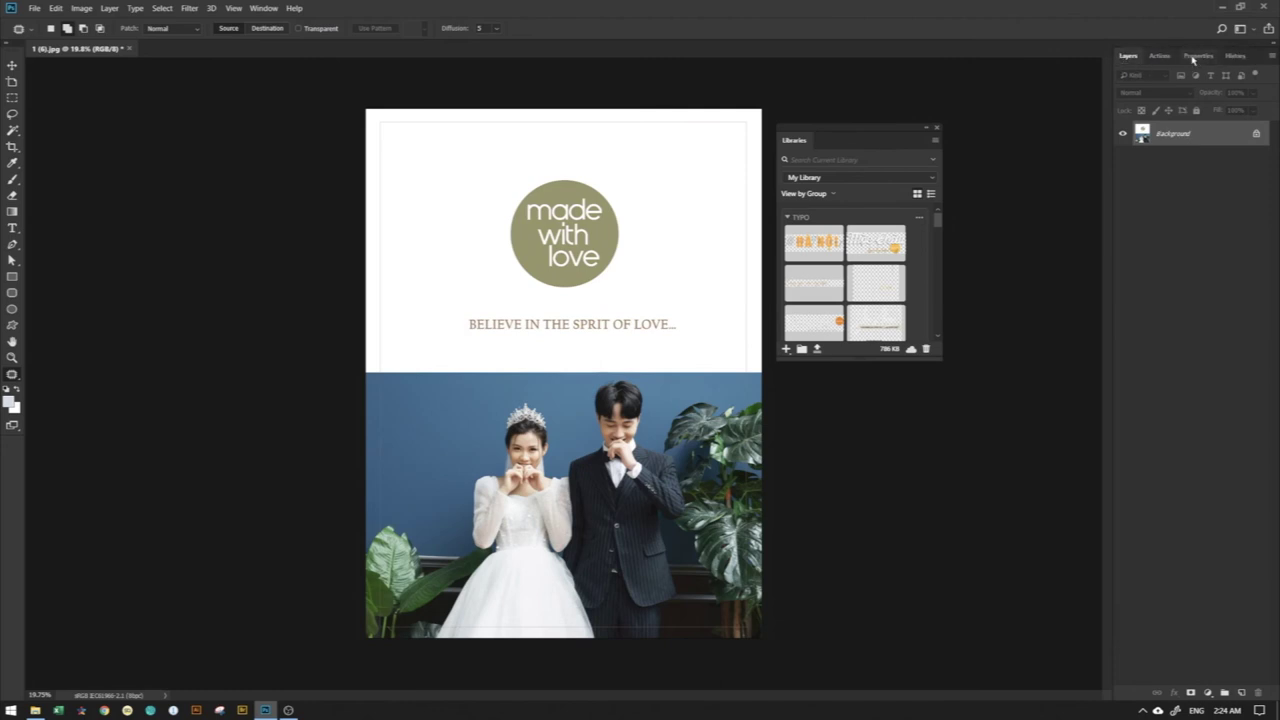
drag(1236, 56, 1152, 56)
drag(880, 136, 1051, 58)
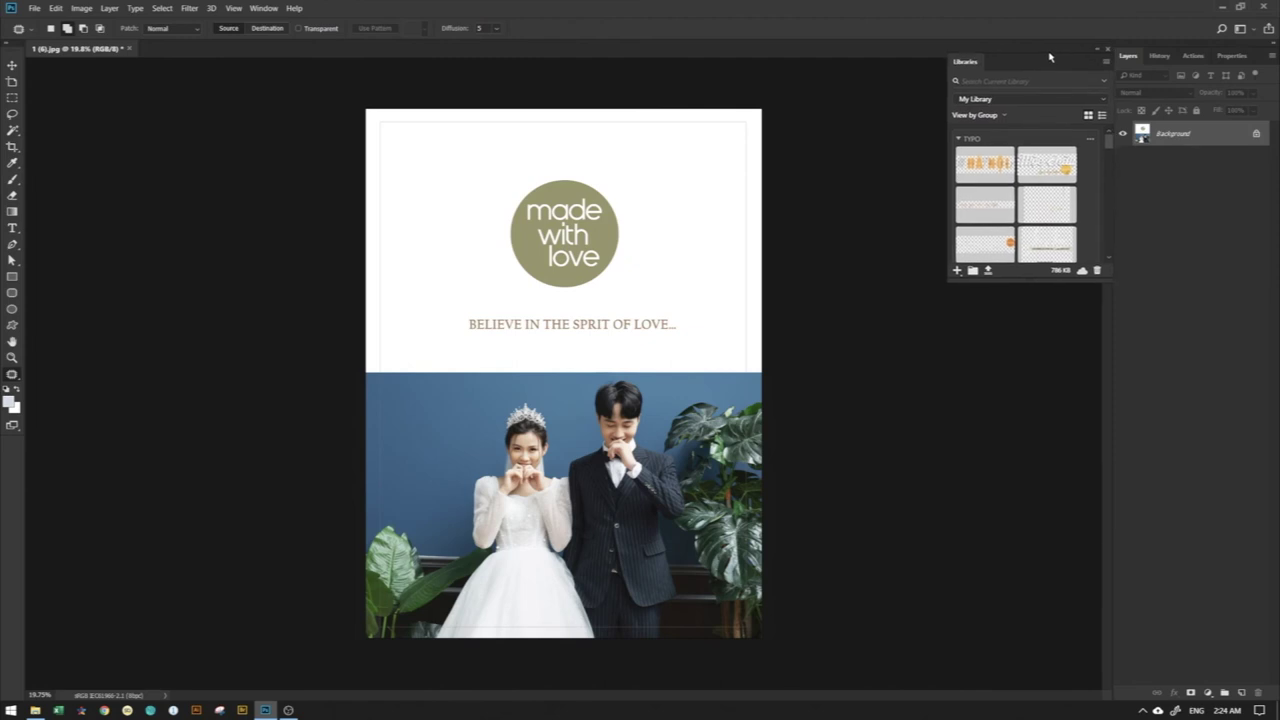
drag(1037, 281, 1046, 692)
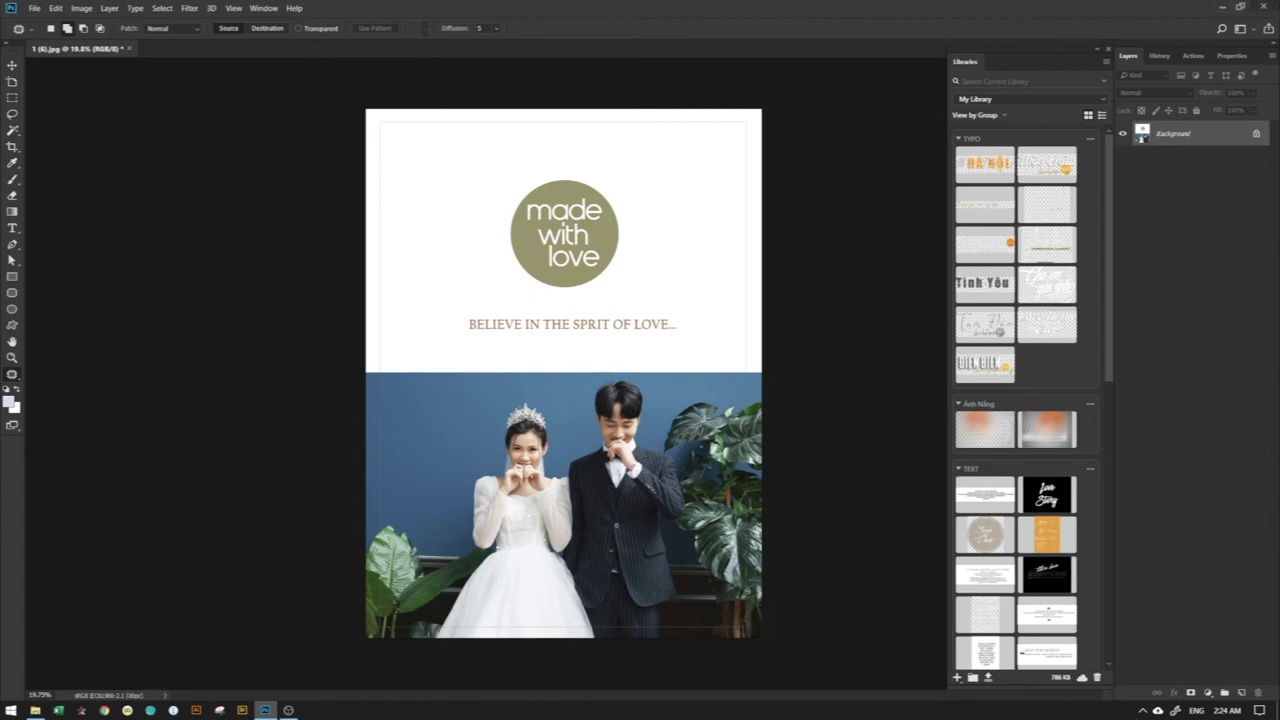
- Save a new workspace named 'Tiano' including keyboard shortcuts, menus and toolbar
click(1243, 30)
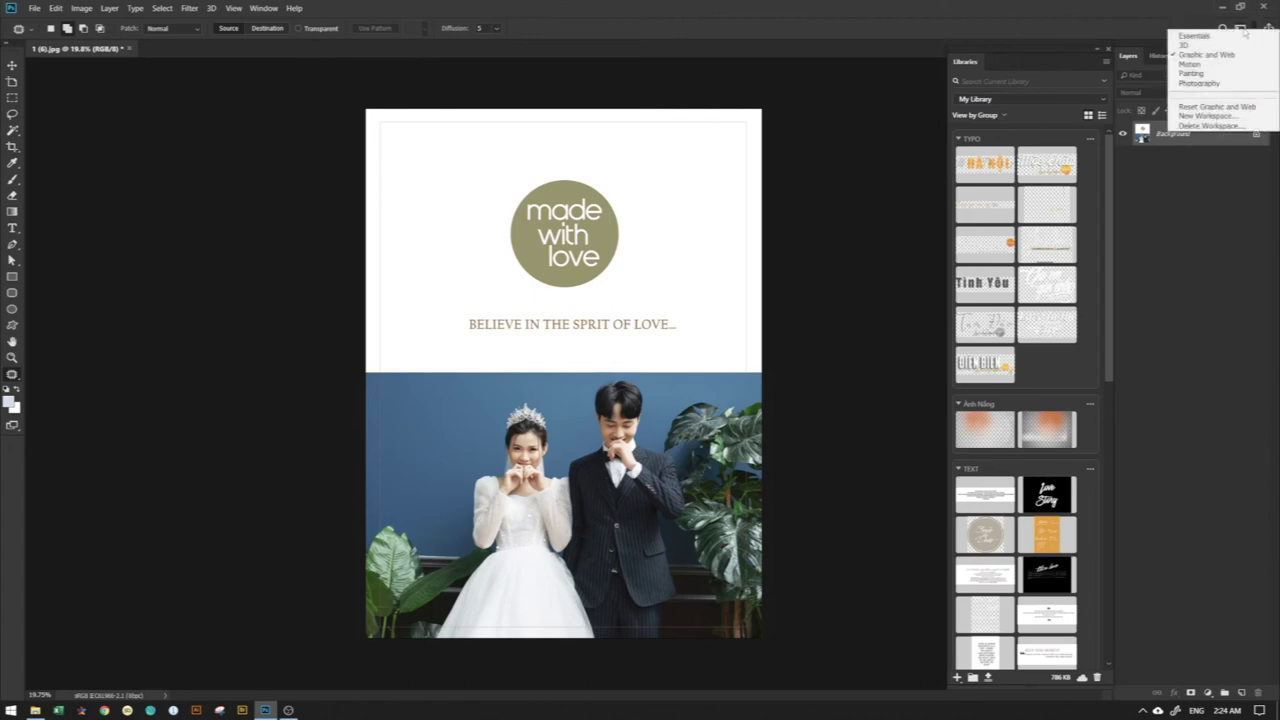
click(1197, 118)
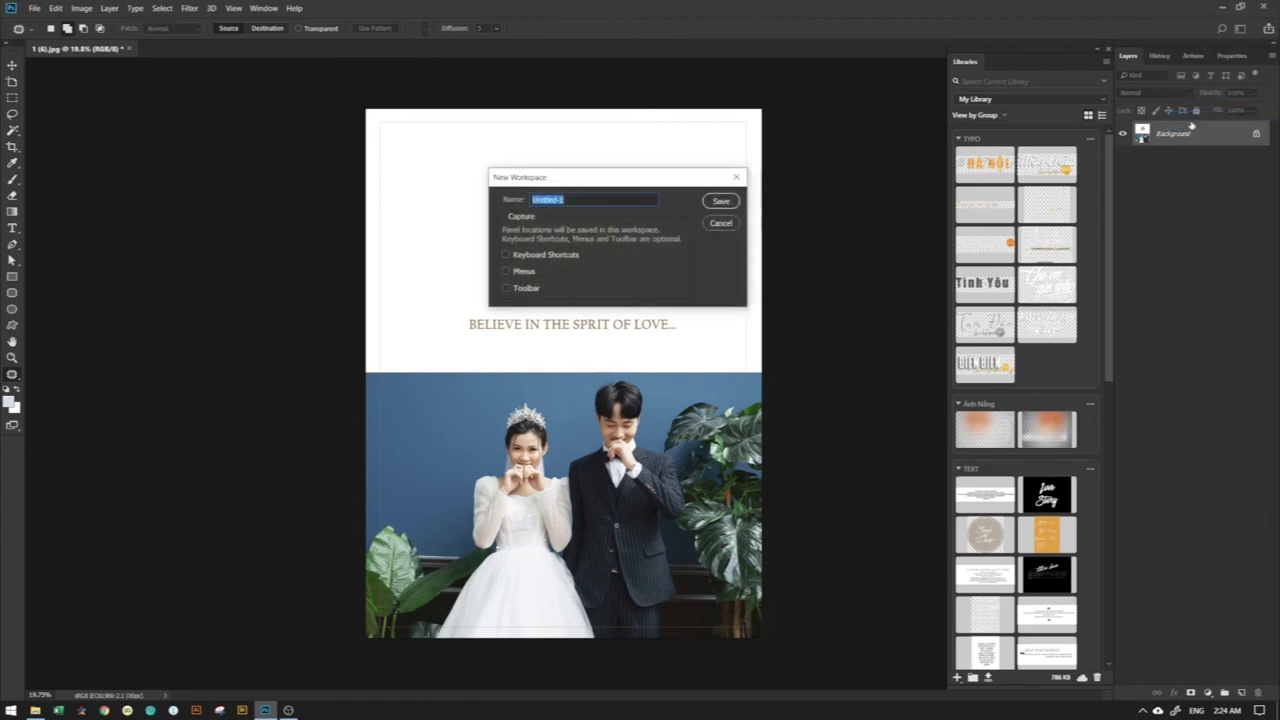
text(Tia)
text(no)
click(506, 288)
click(505, 255)
click(728, 203)
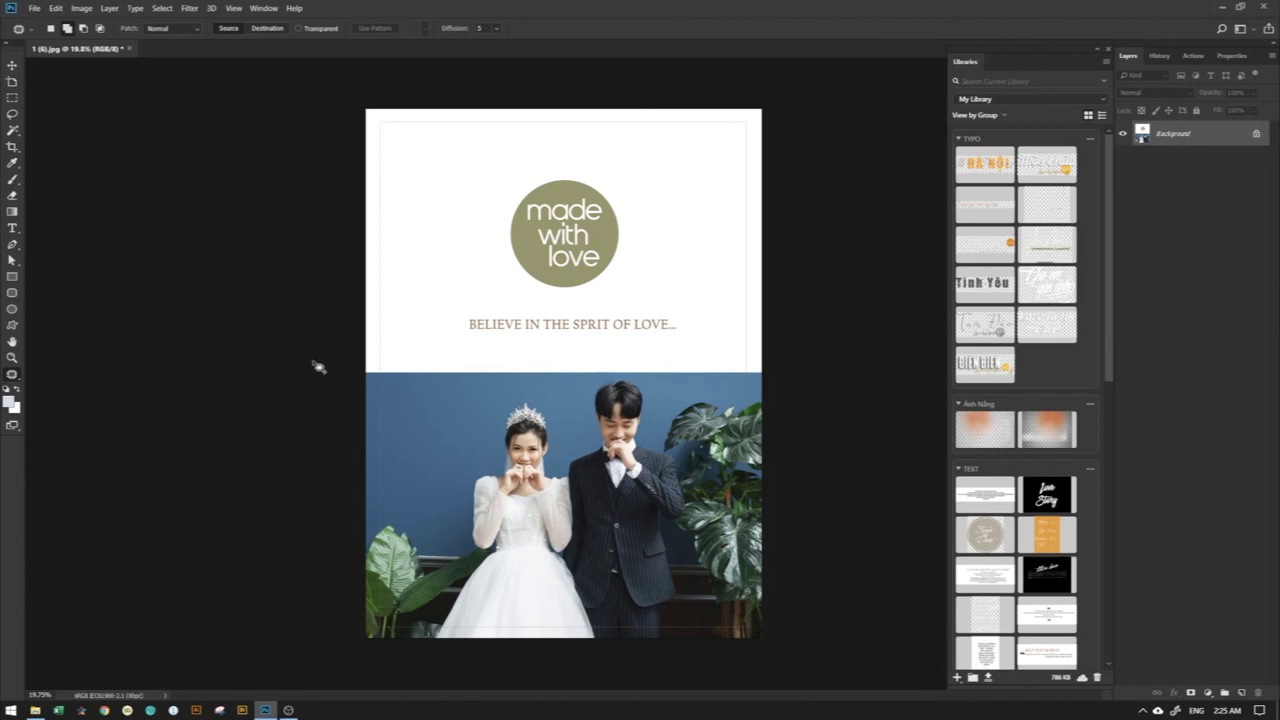
- Place the HN1 library graphic, drag it toward the page top, then cancel with Esc
shift+click(261, 375)
right_click(985, 170)
click(1020, 208)
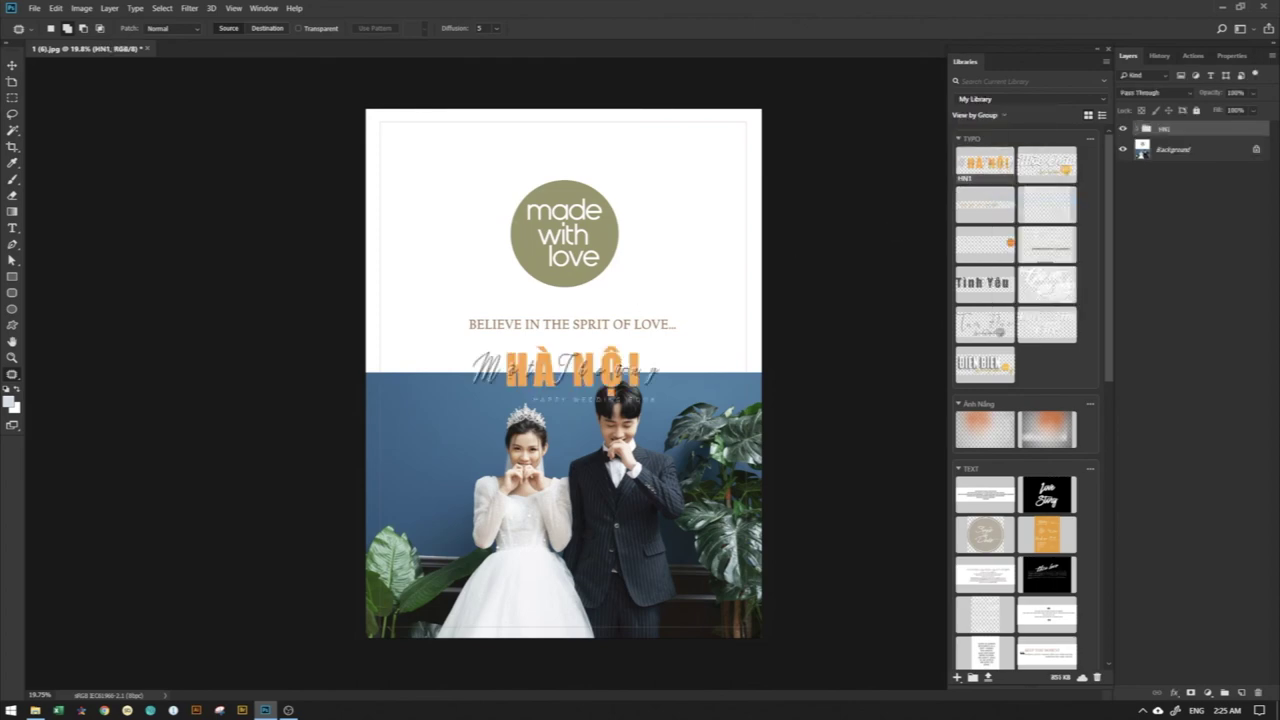
click(732, 275)
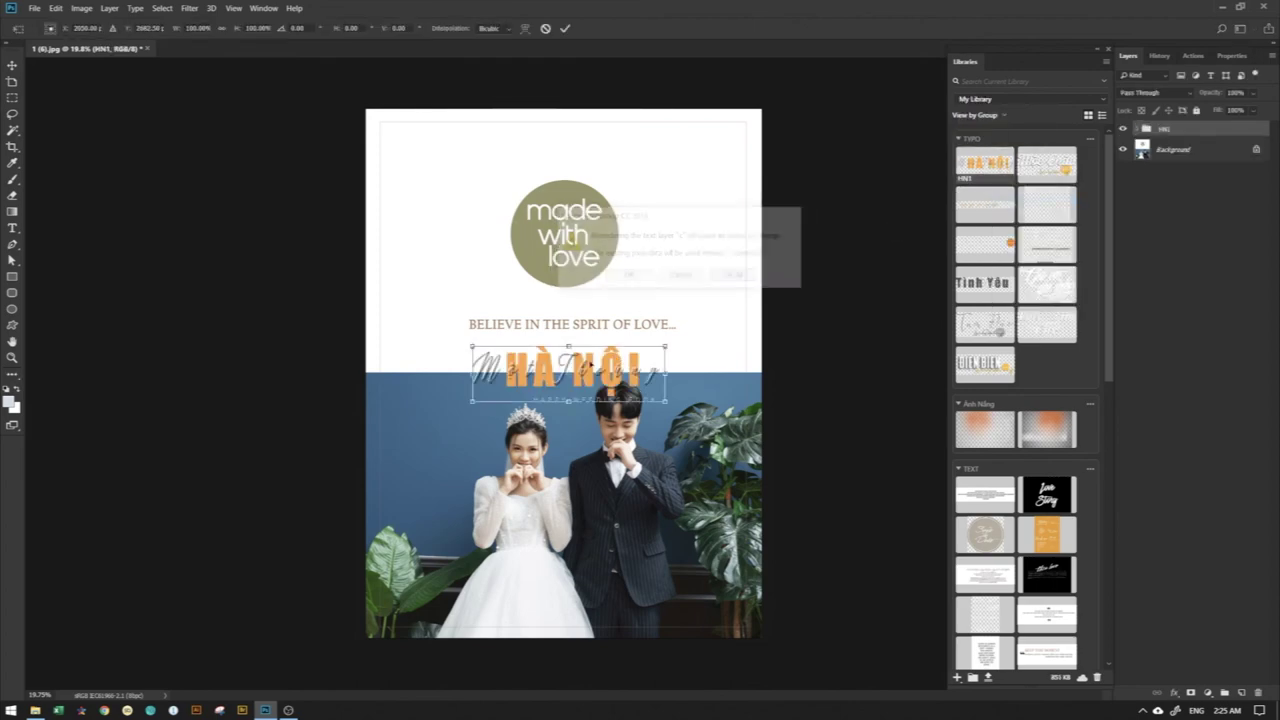
mouse_move(633, 370)
mouse_down()
mouse_move(673, 145)
mouse_move(667, 165)
mouse_up()
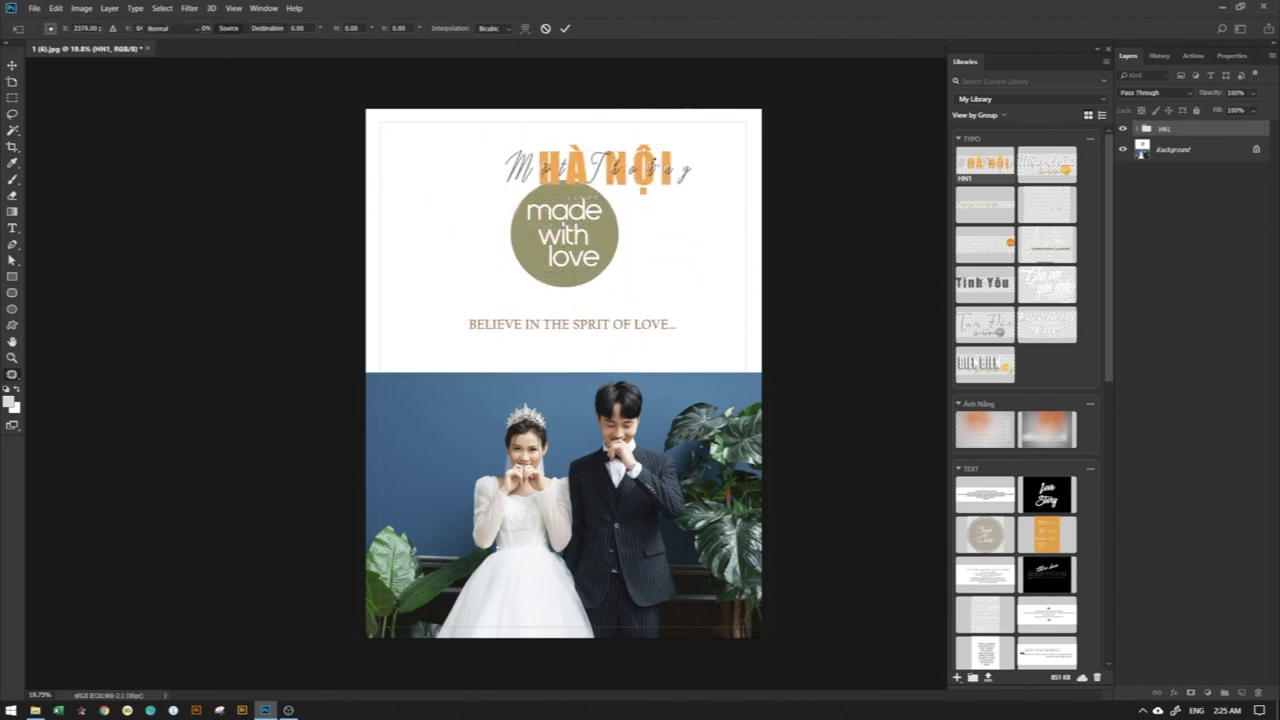
key(Escape)
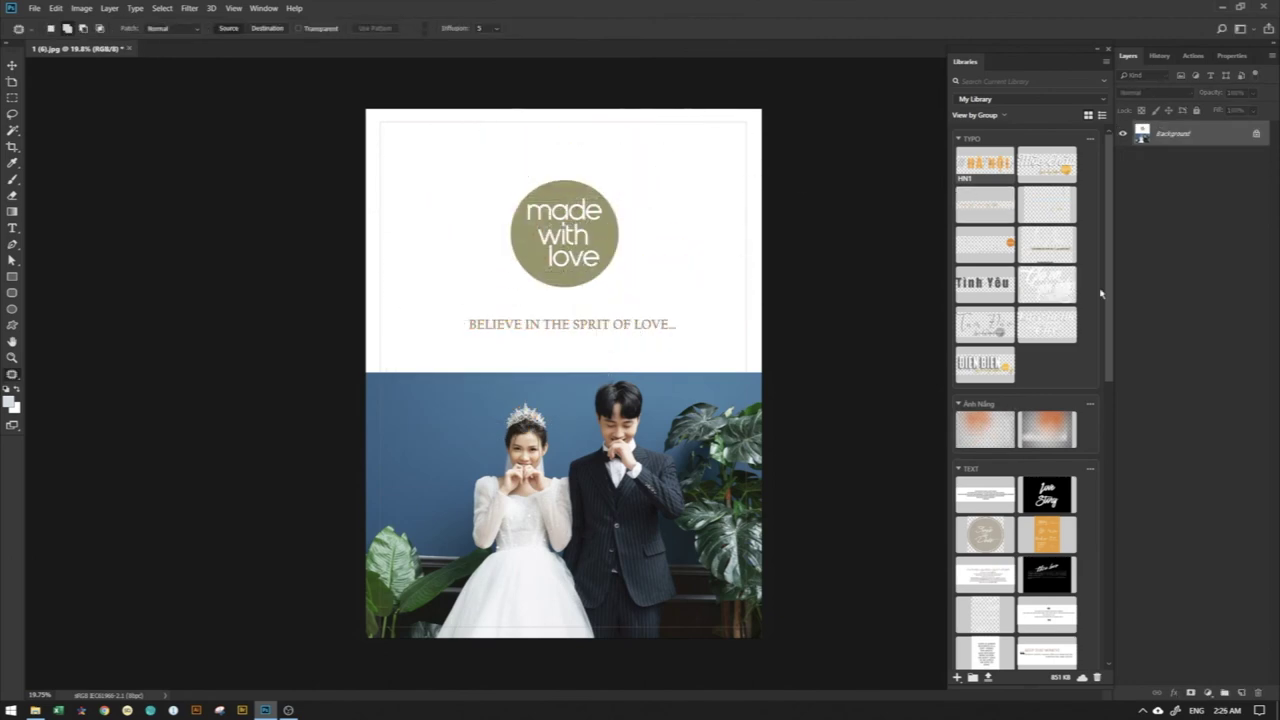
- Browse the BIA ALBUM library, then switch back to My Library
drag(1110, 280, 1121, 578)
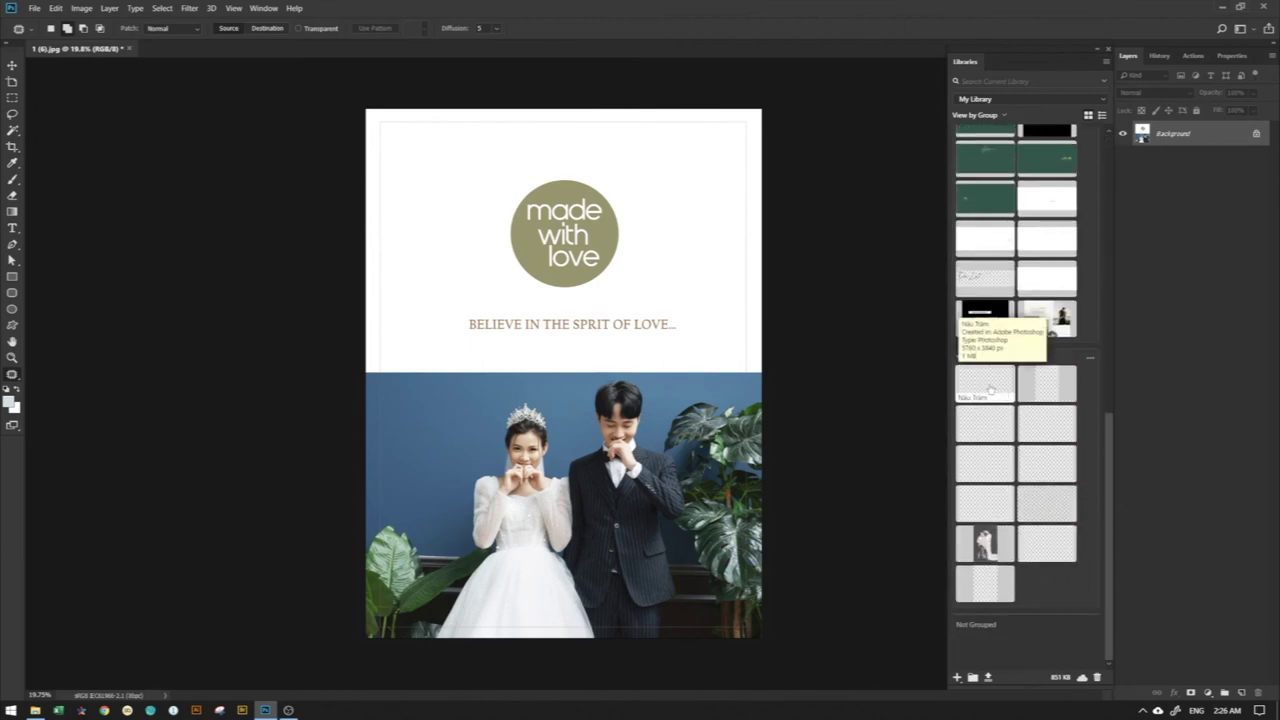
click(980, 99)
click(981, 126)
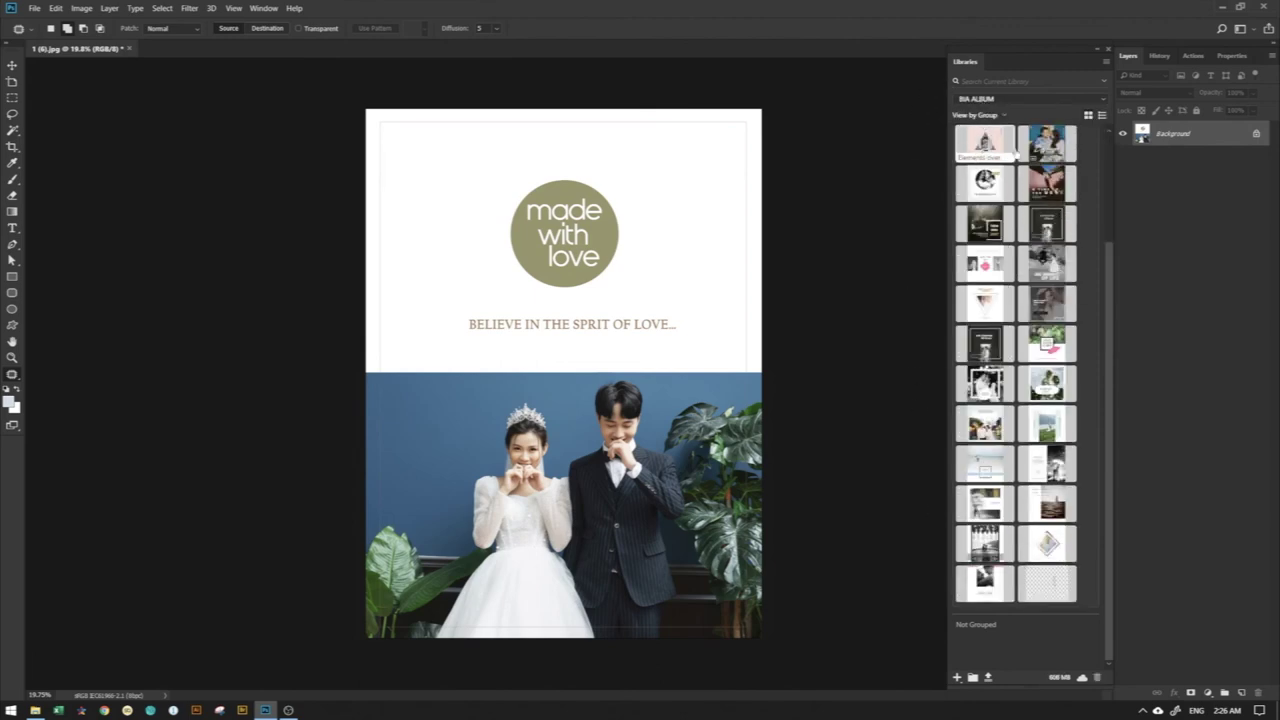
click(979, 101)
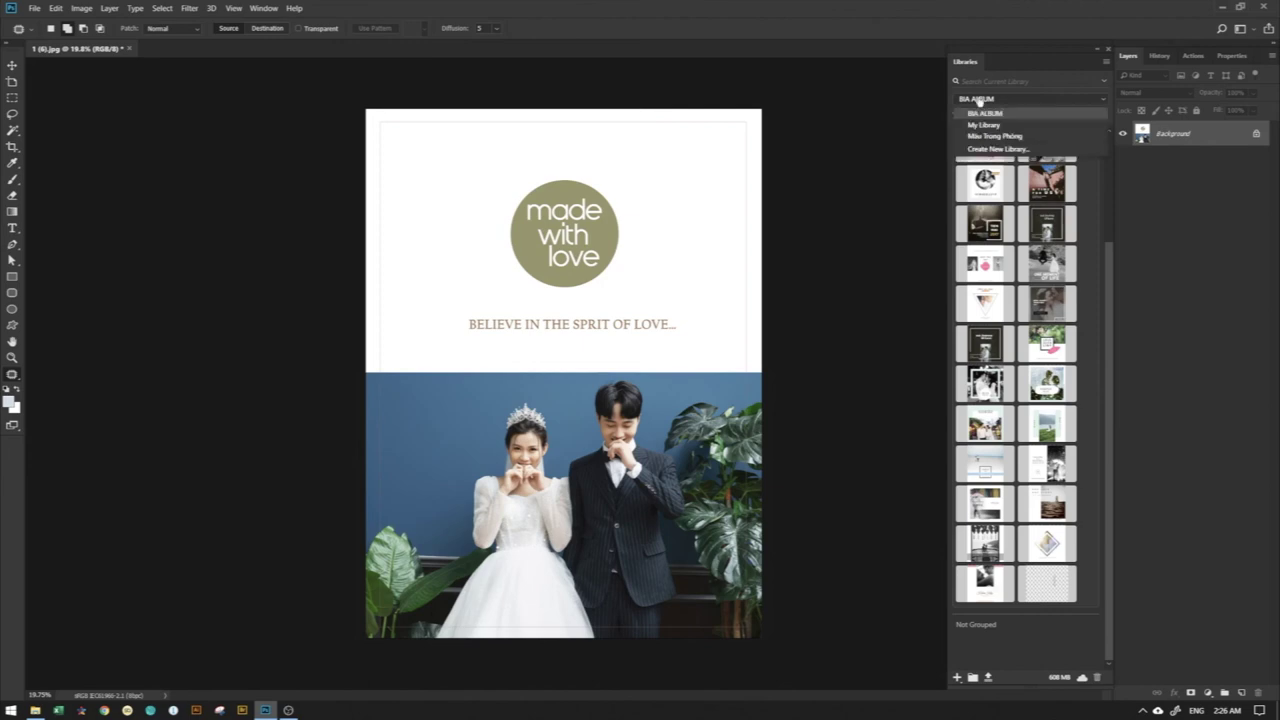
click(984, 125)
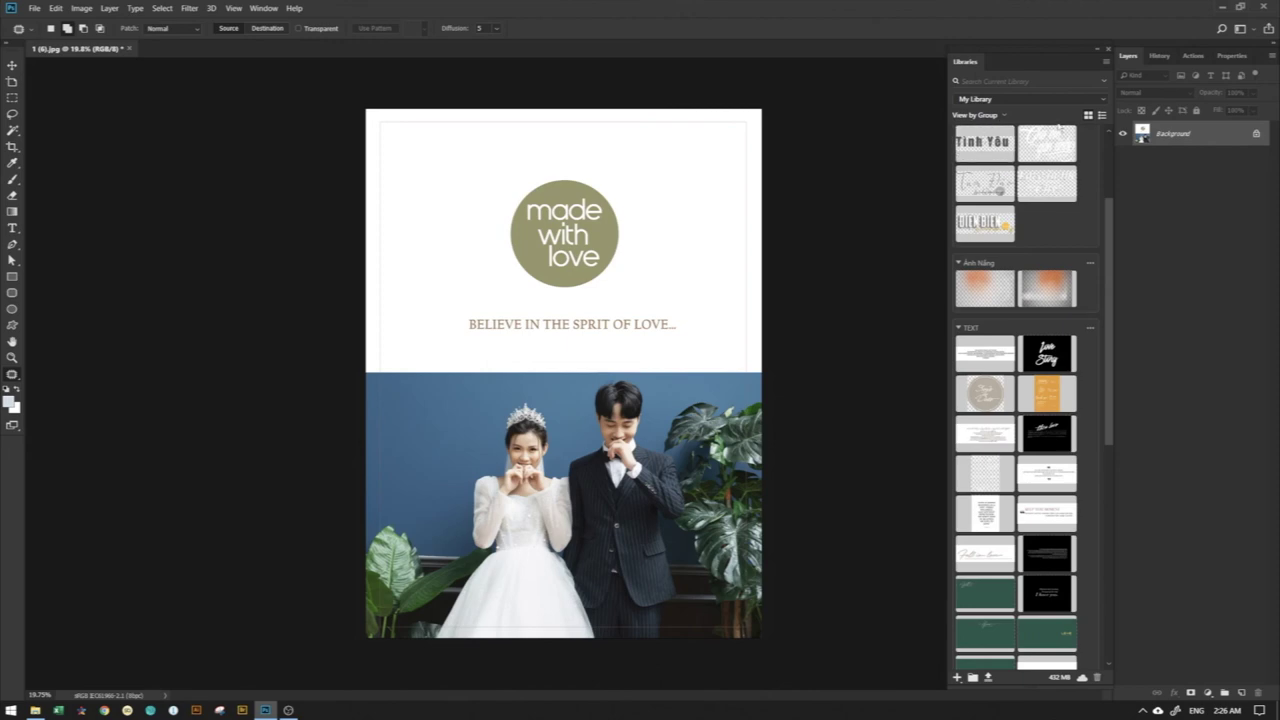
- Review History, show the action sets, and widen Libraries to three columns, moving it right
click(1160, 56)
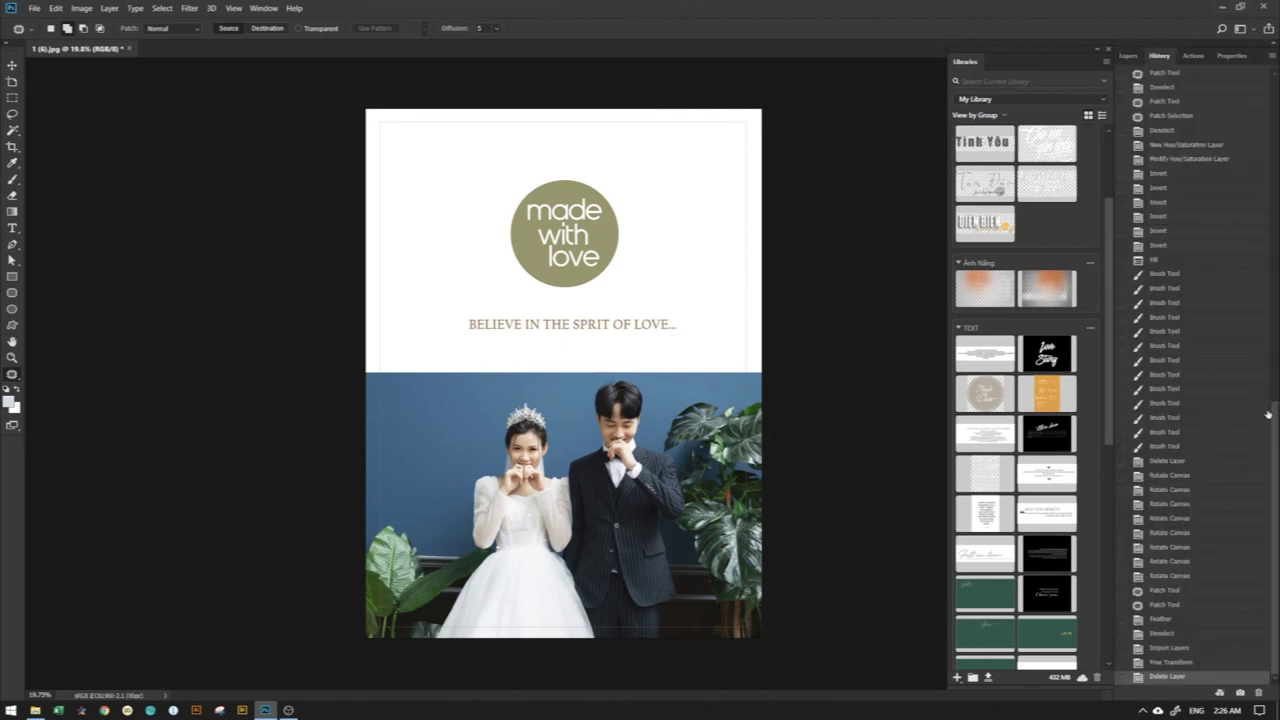
mouse_move(1275, 415)
mouse_down()
mouse_move(1273, 87)
mouse_move(1270, 478)
mouse_move(1272, 63)
mouse_up()
click(1198, 60)
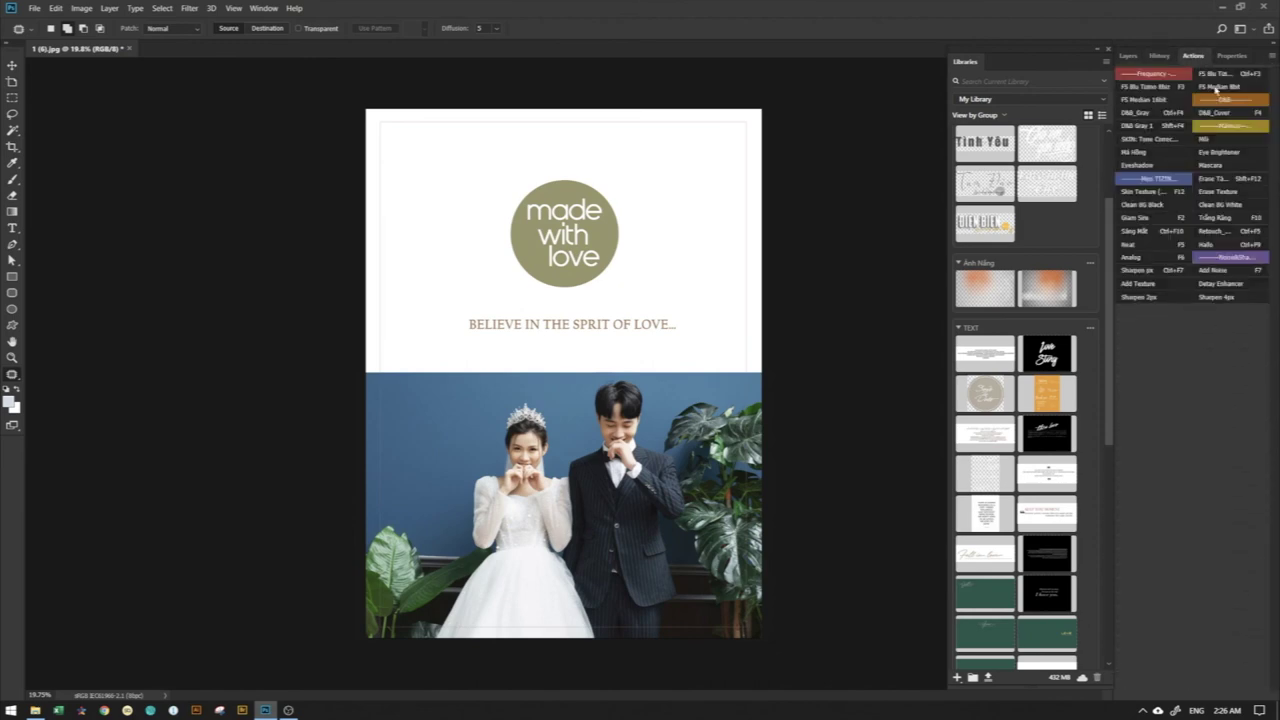
mouse_move(1113, 66)
mouse_down()
mouse_move(1155, 70)
mouse_move(1108, 97)
mouse_move(1145, 95)
mouse_up()
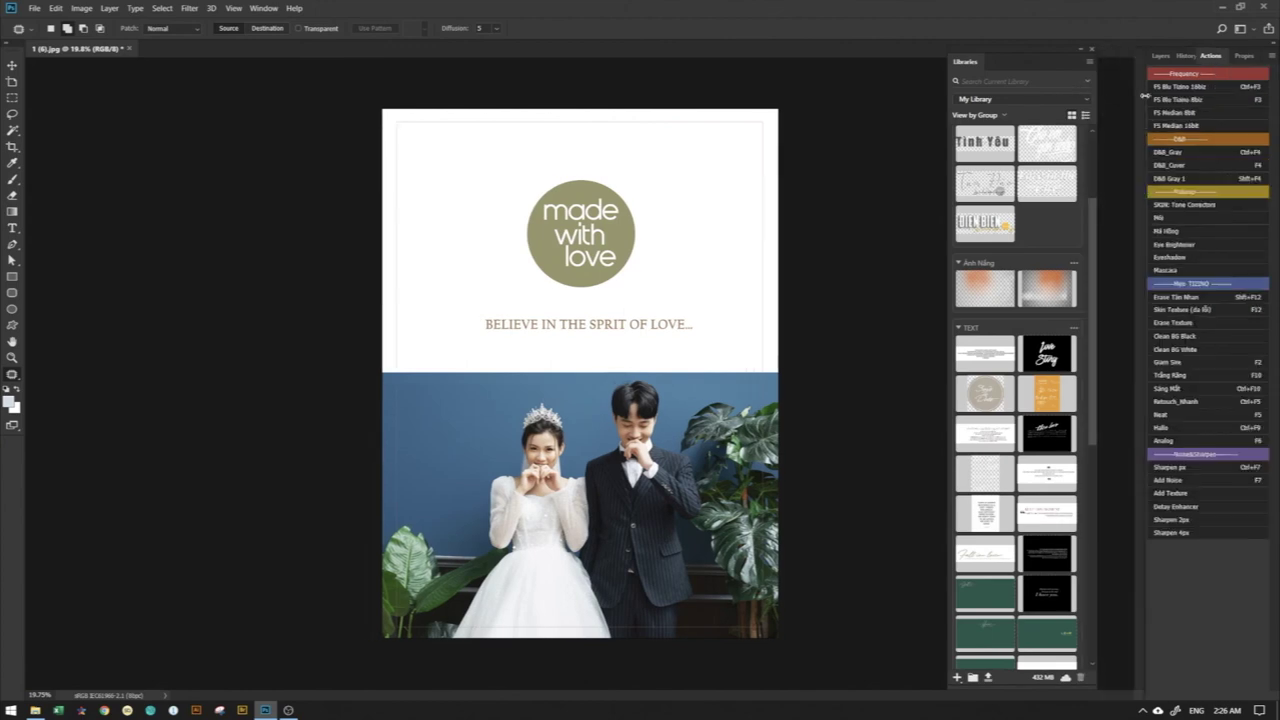
drag(1048, 55, 1097, 54)
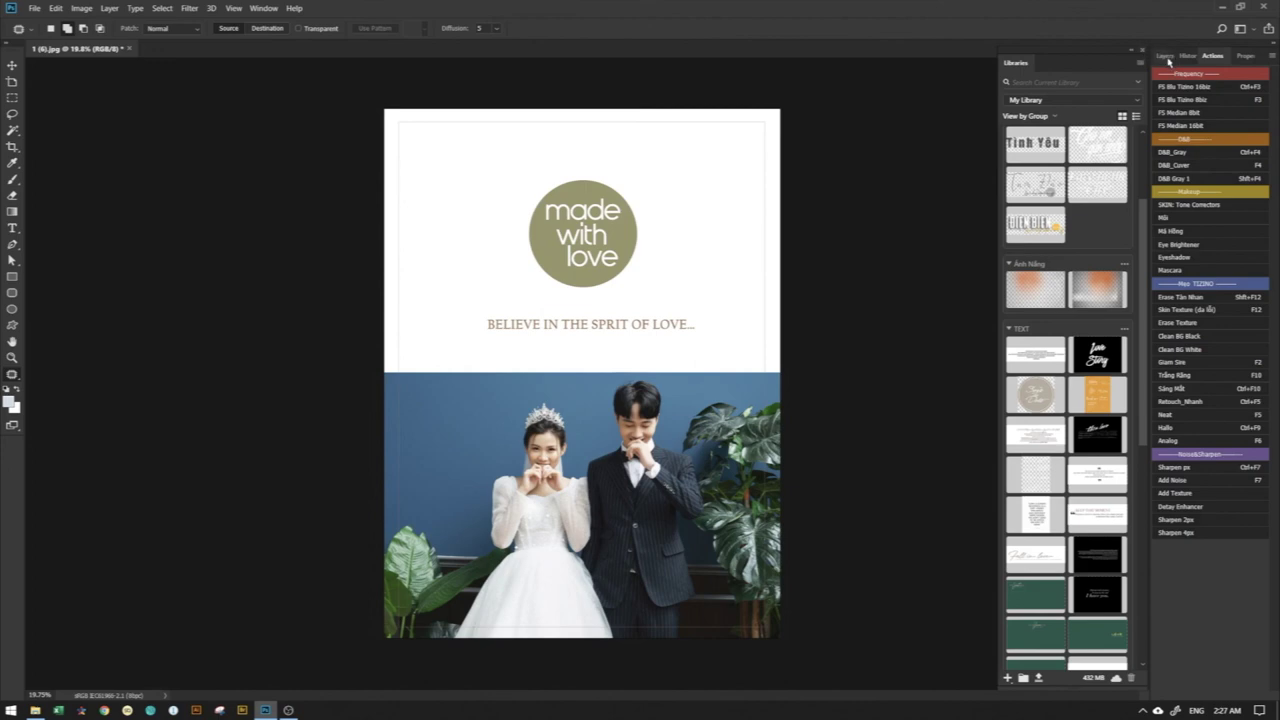
- Check the Layers and Properties panels and move the Libraries panel slightly left
click(1167, 57)
click(1239, 57)
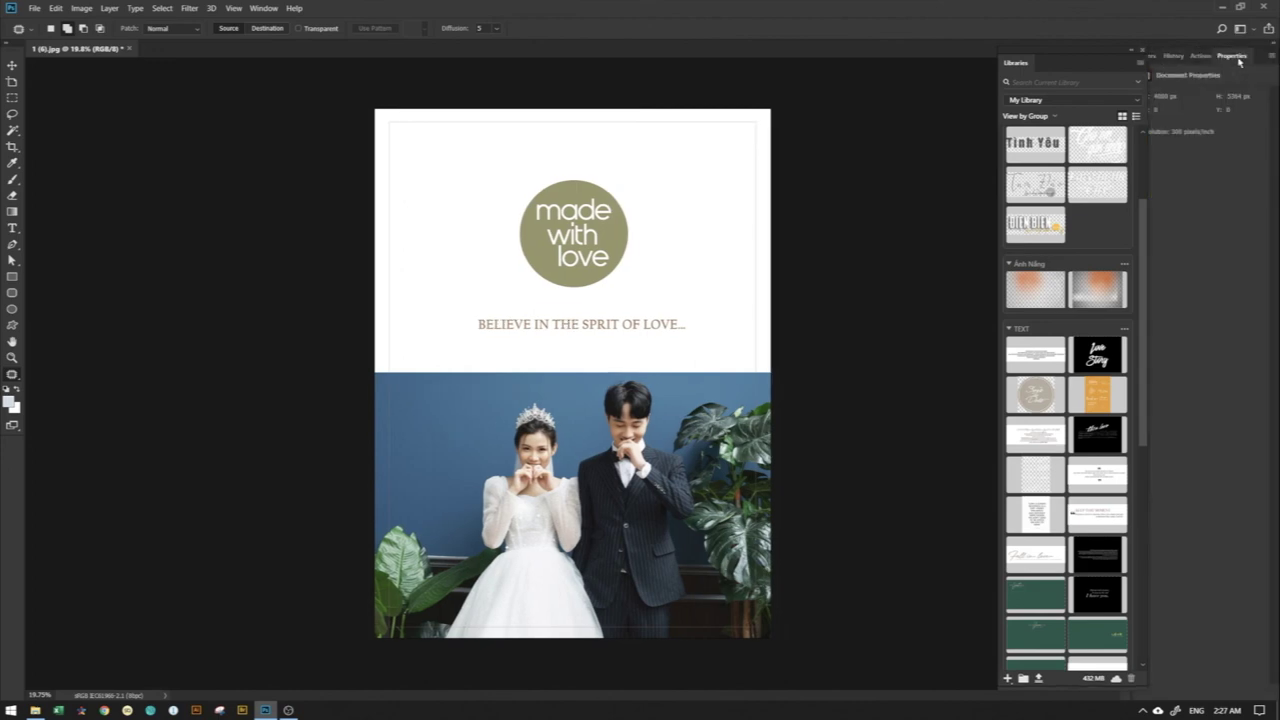
drag(1079, 53, 1027, 47)
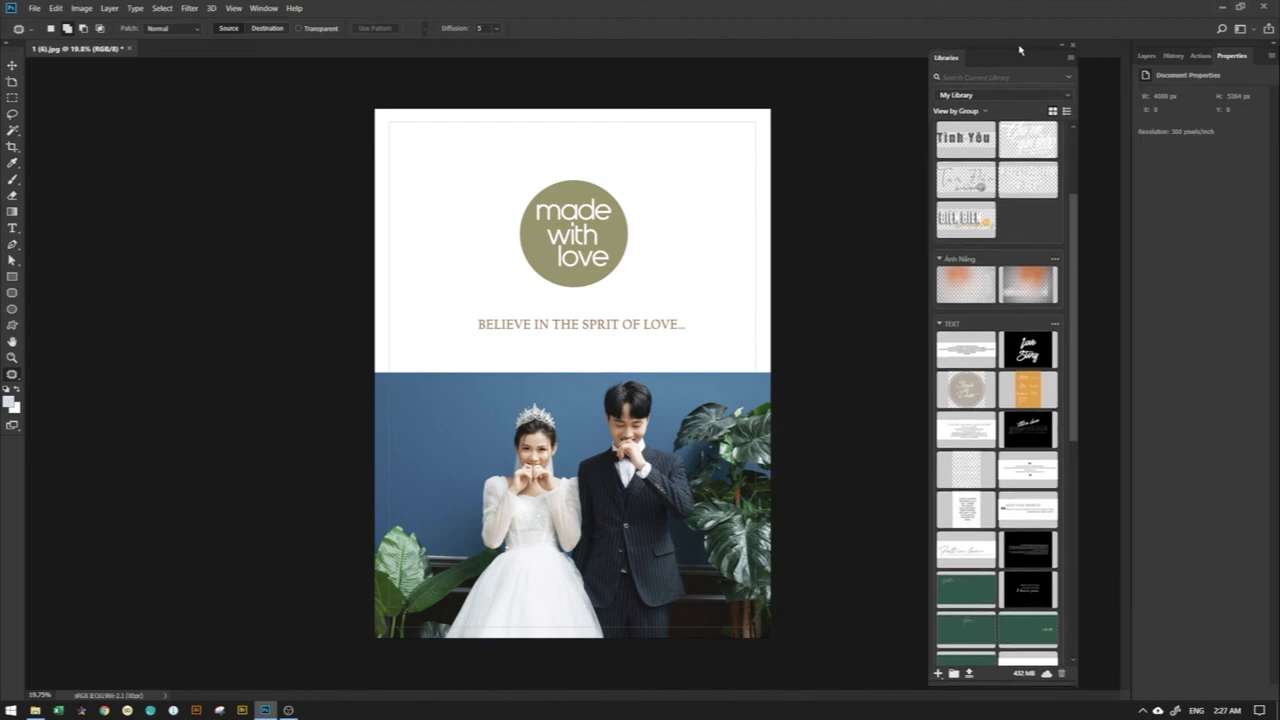
click(1147, 56)
- Add a Color Lookup adjustment layer, then delete it, leaving only the Background layer
click(1203, 692)
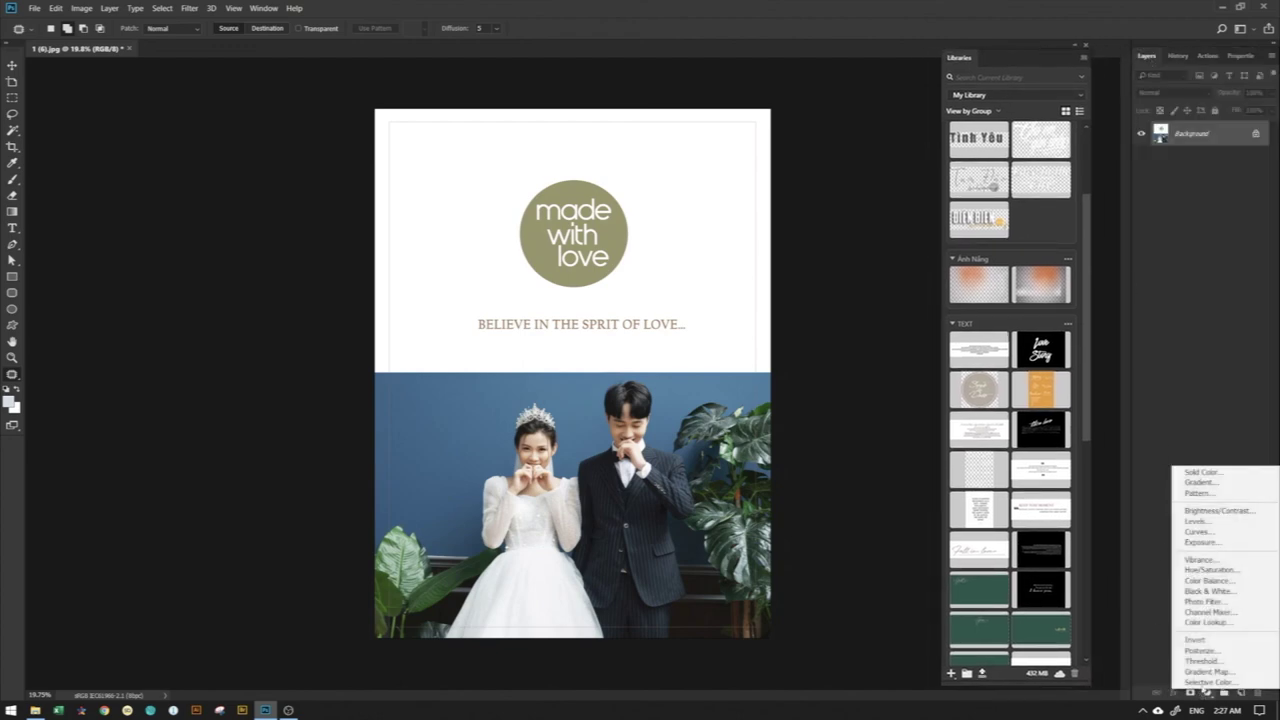
click(1205, 622)
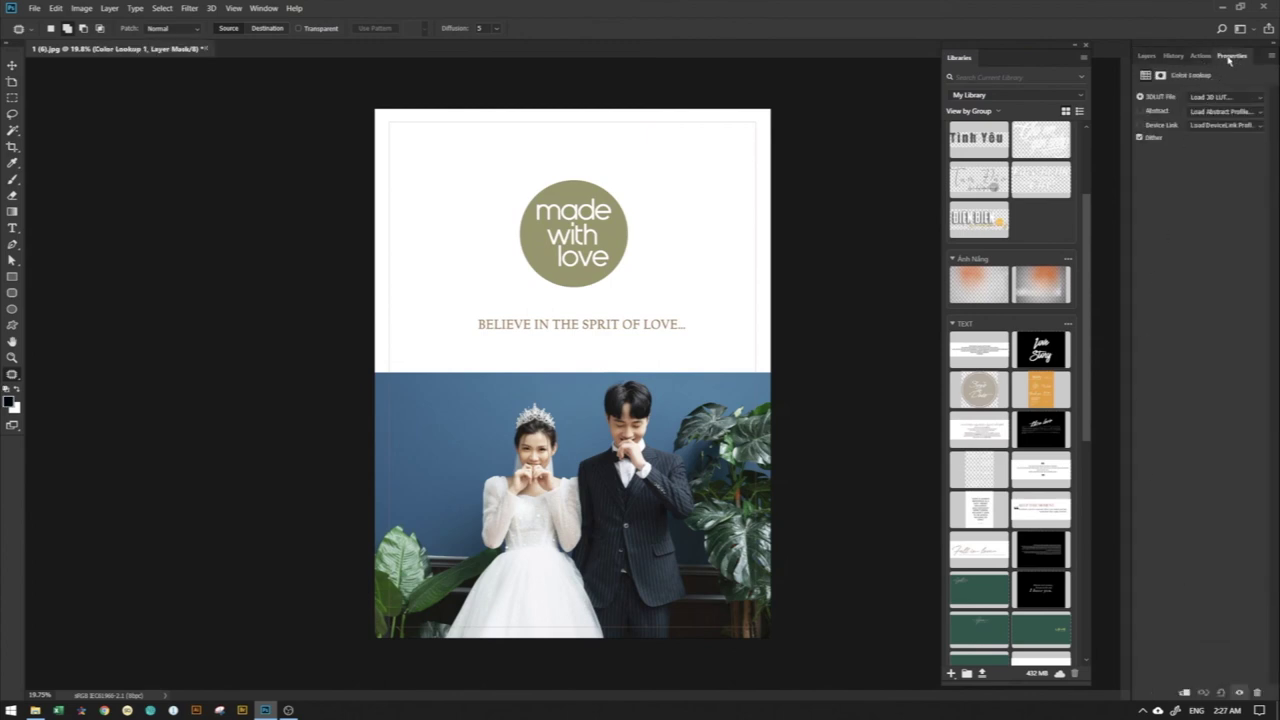
click(1154, 60)
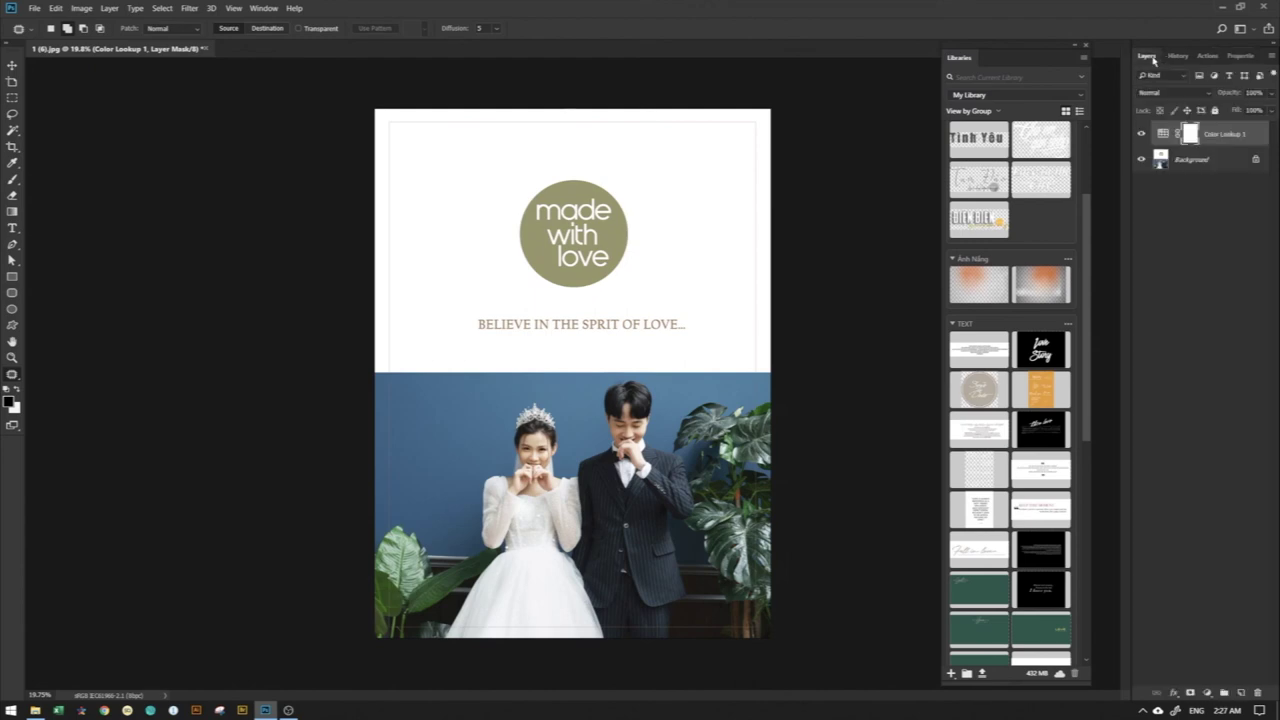
key(Delete)
click(1207, 692)
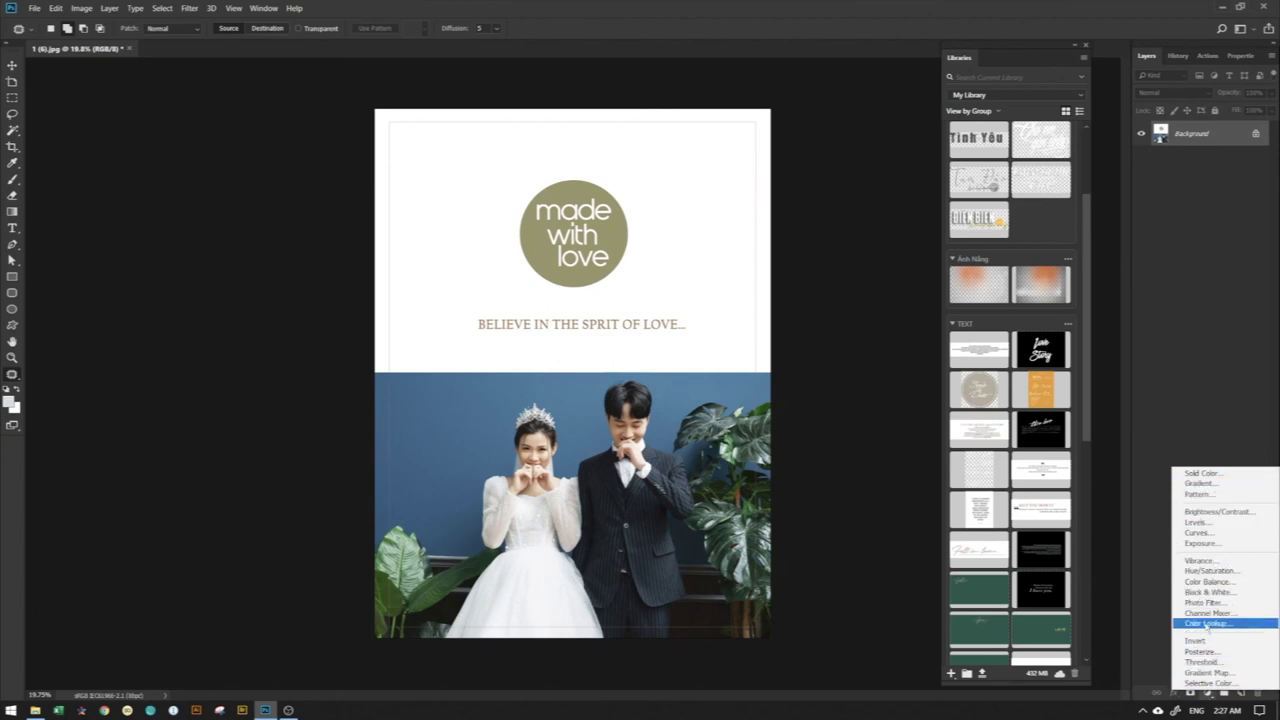
click(1194, 392)
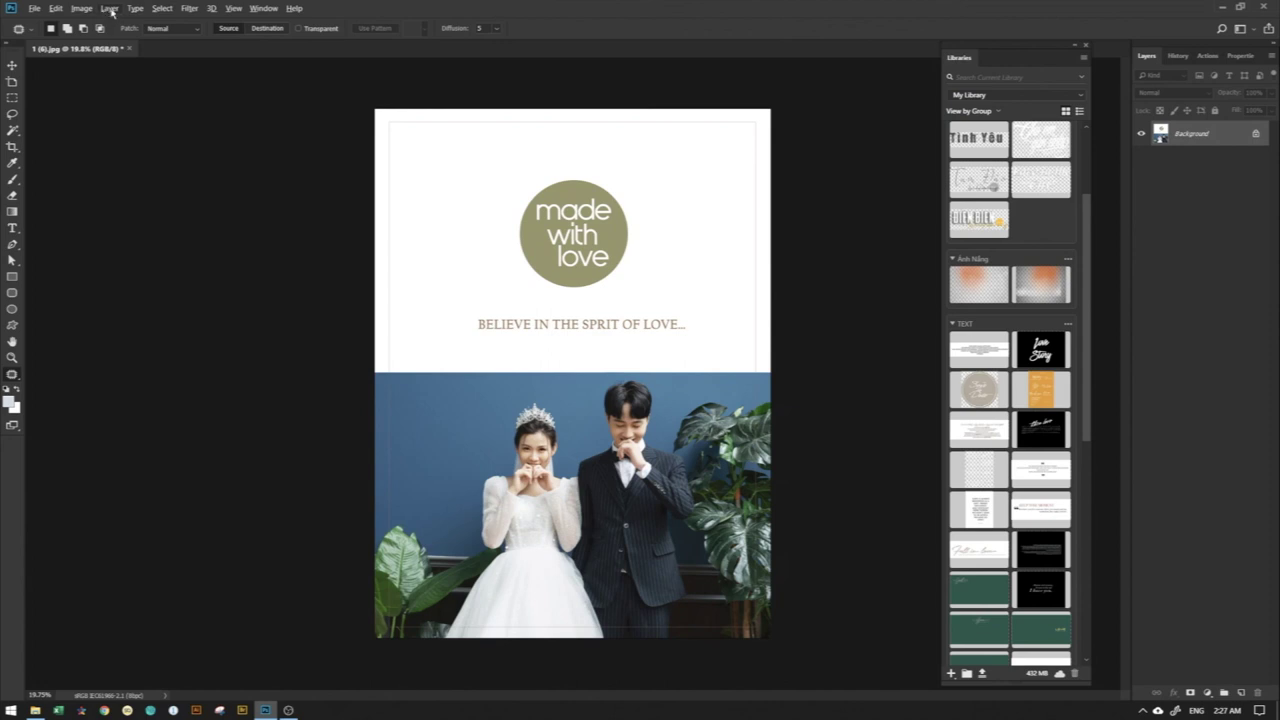
- Add a default Hue/Saturation 1 adjustment layer from the Layer menu and nudge Libraries right
click(110, 9)
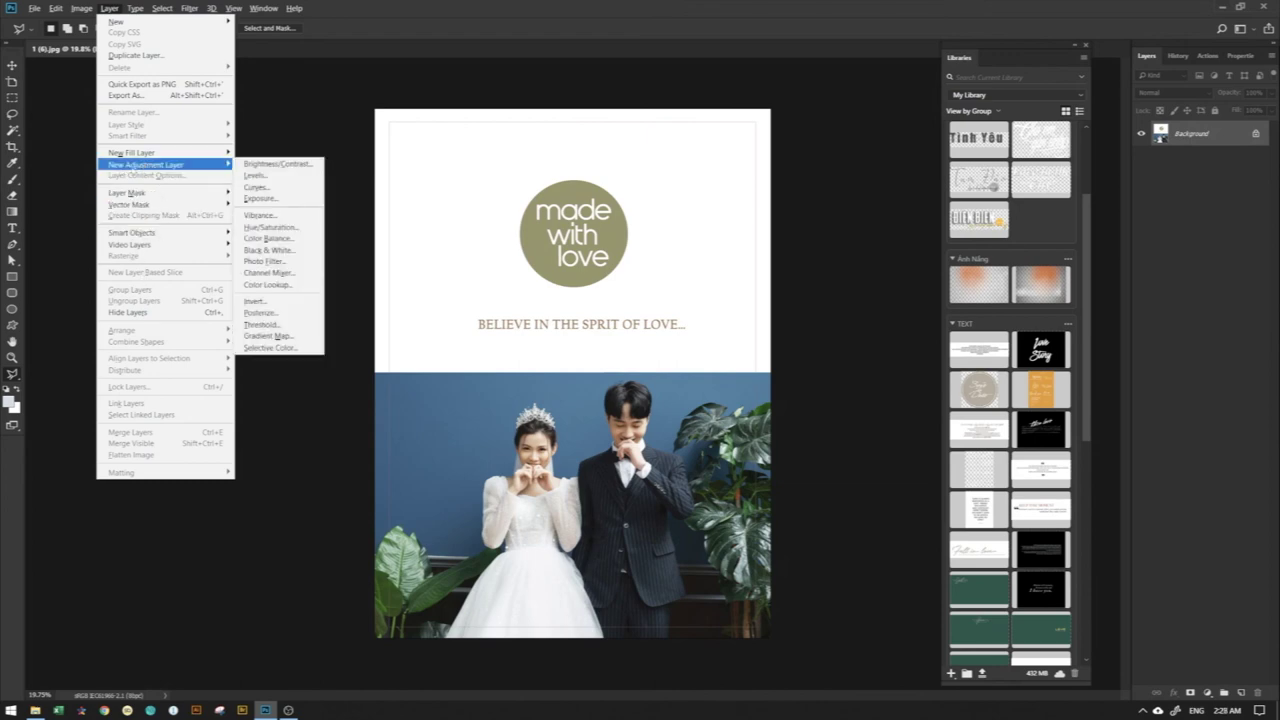
mouse_move(146, 164)
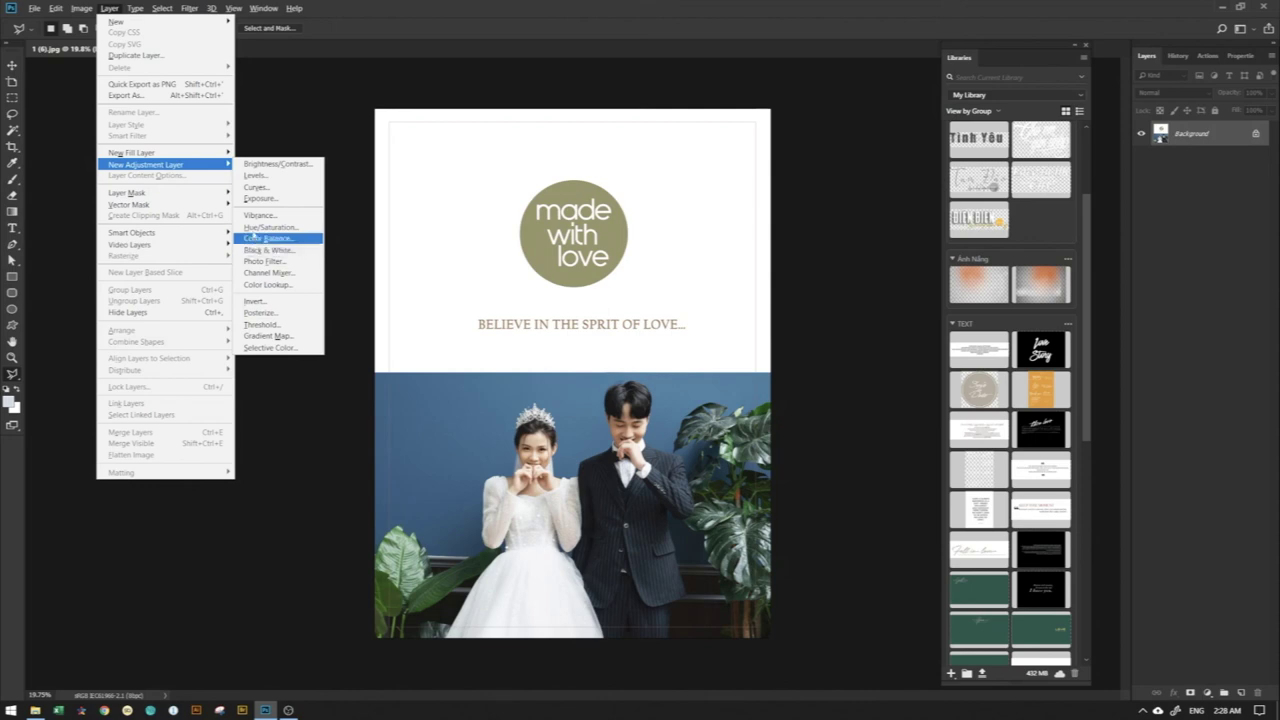
click(255, 228)
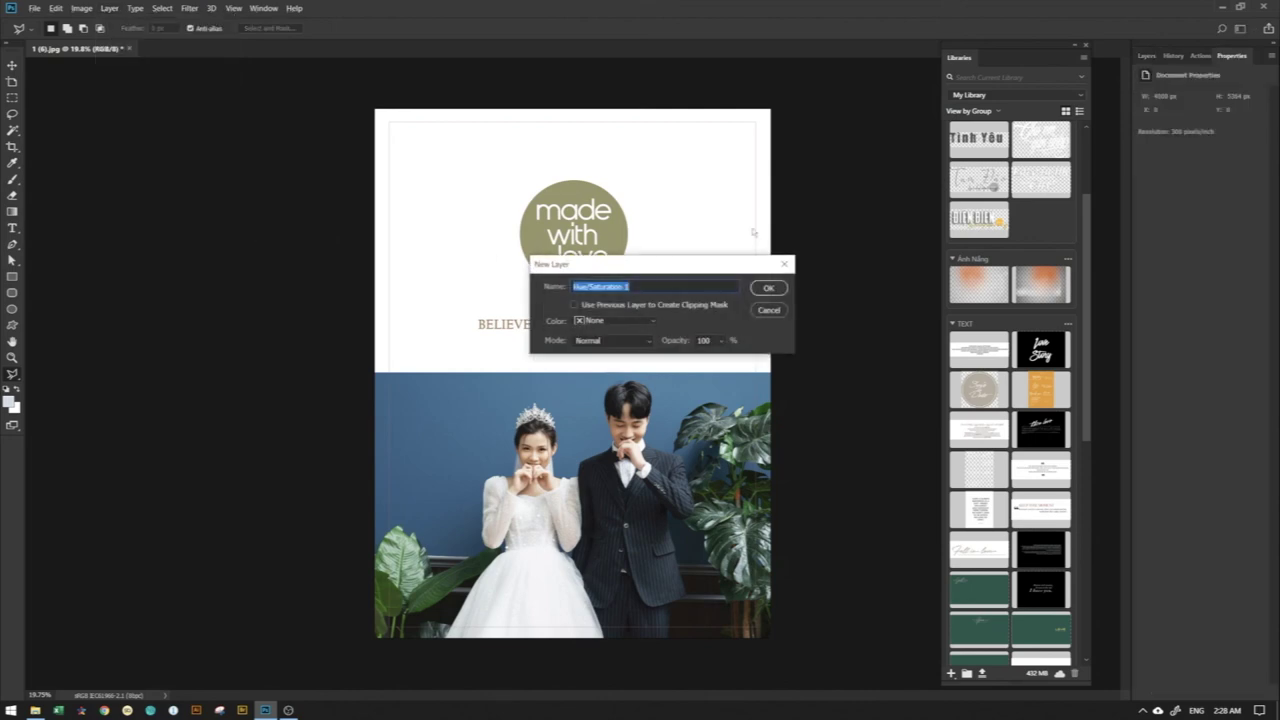
key(Return)
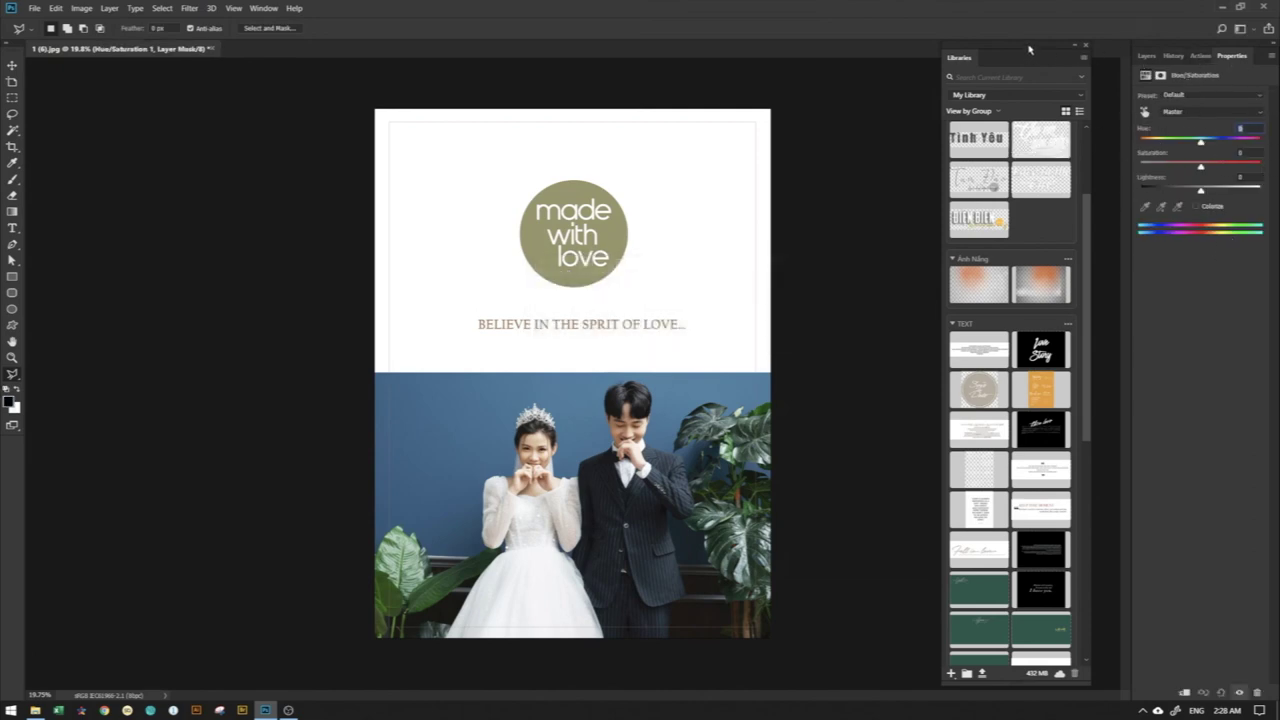
drag(1030, 50, 1071, 47)
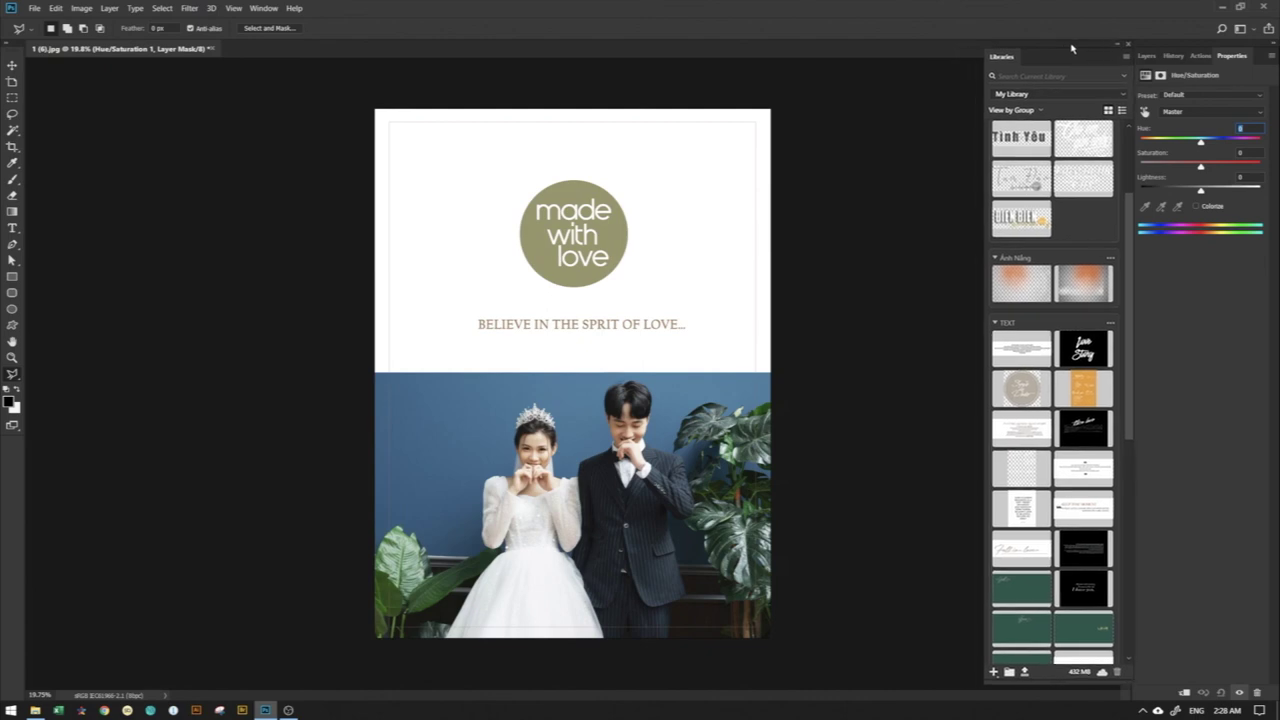